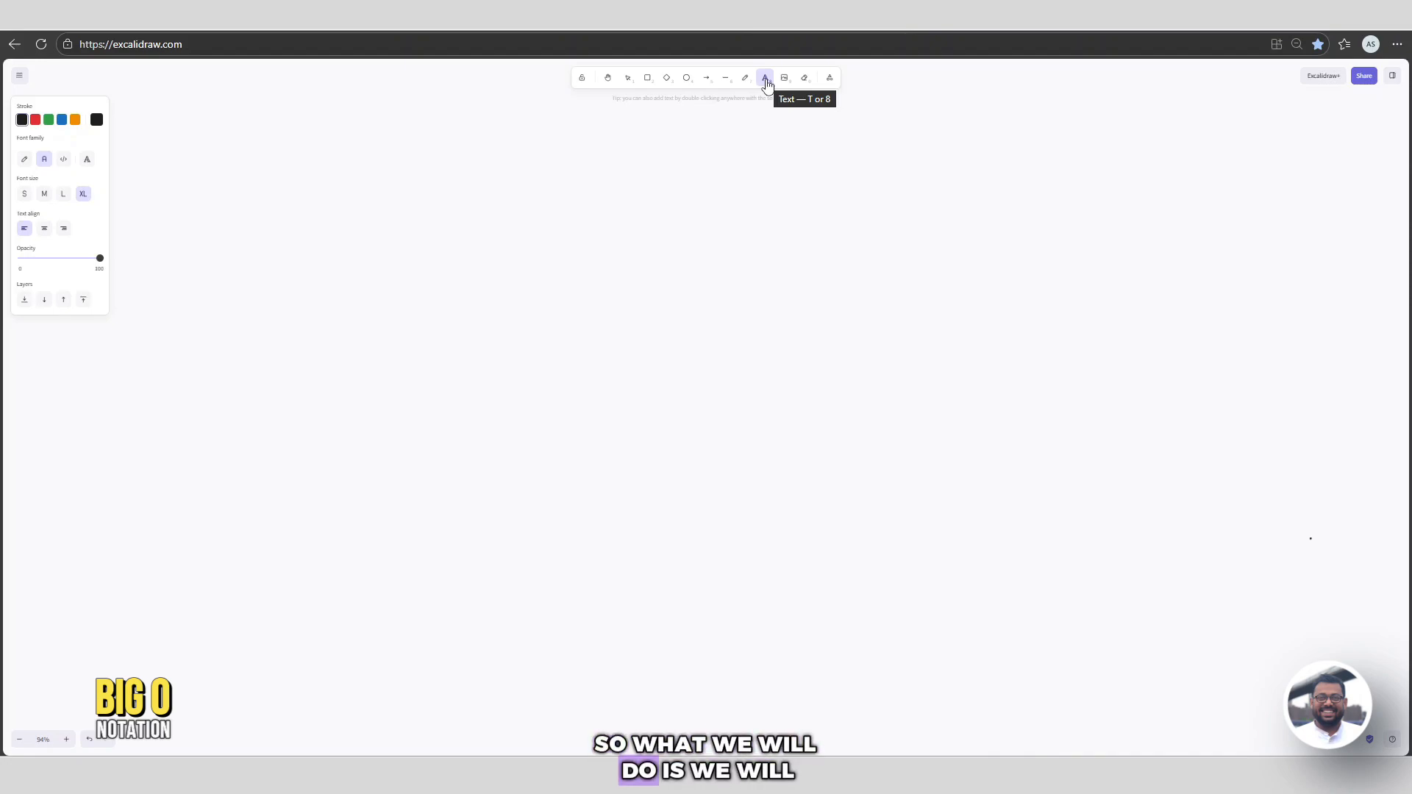
Add the text "Auto Ack sent --> requester" near the top centre of the empty canvas.
left_click(589, 202)
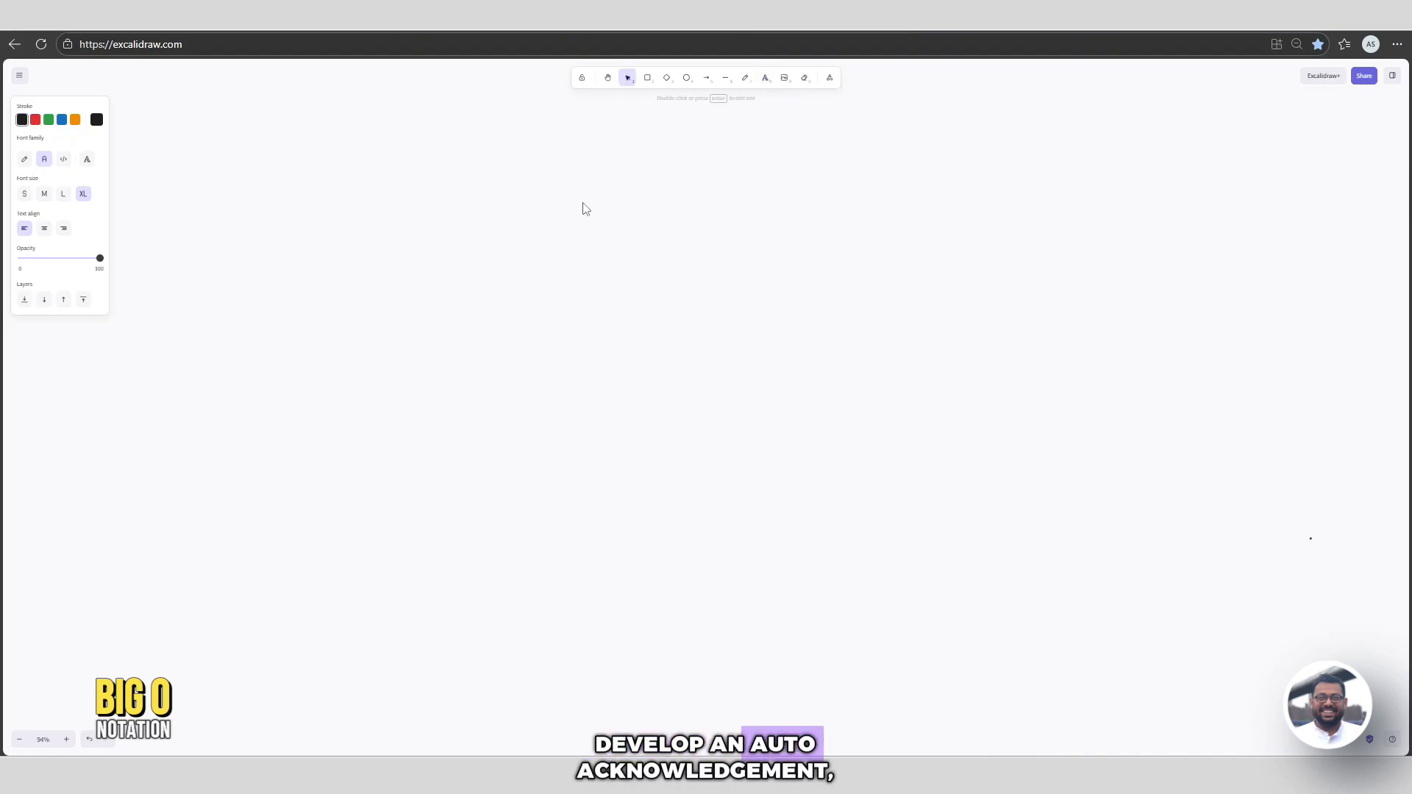
type("Aut")
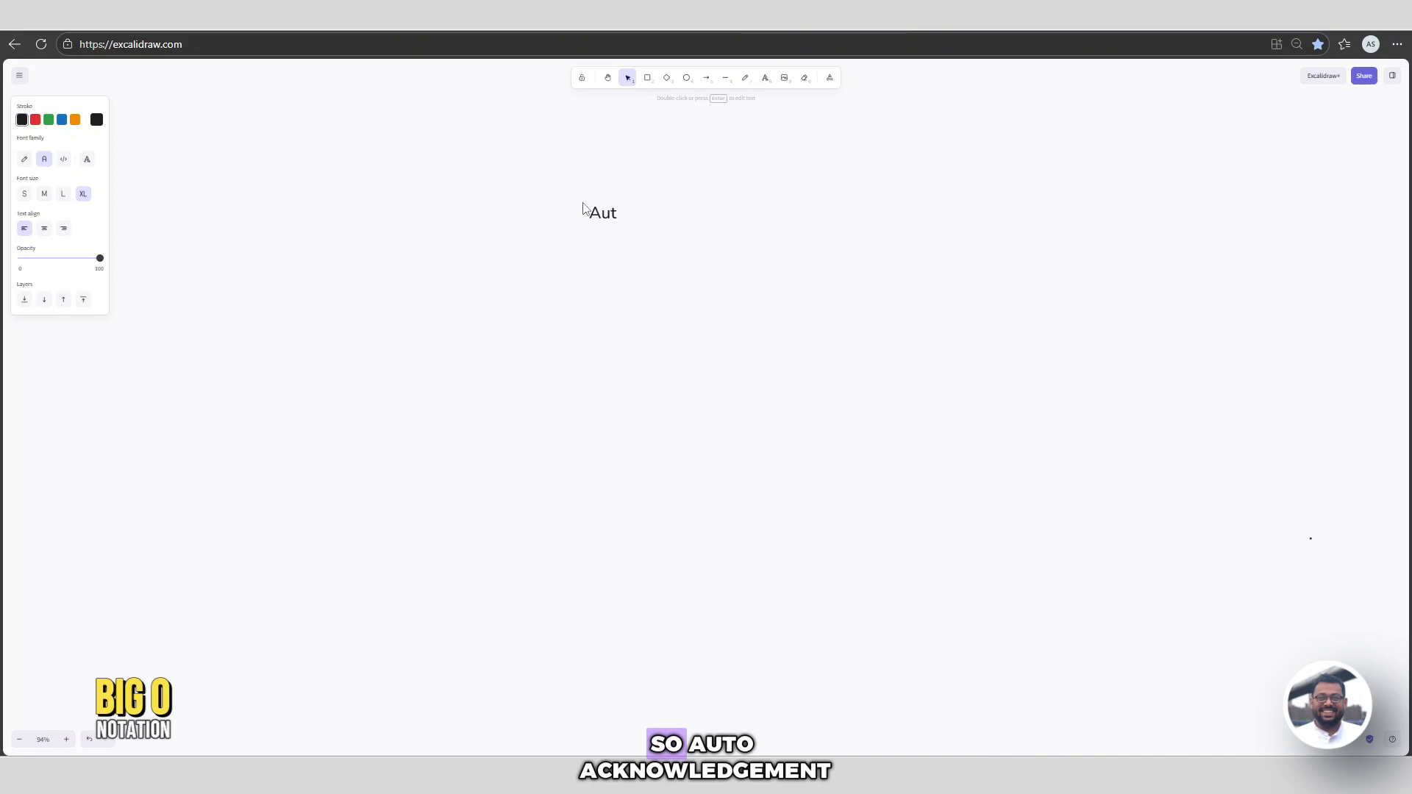
type("o Ack s")
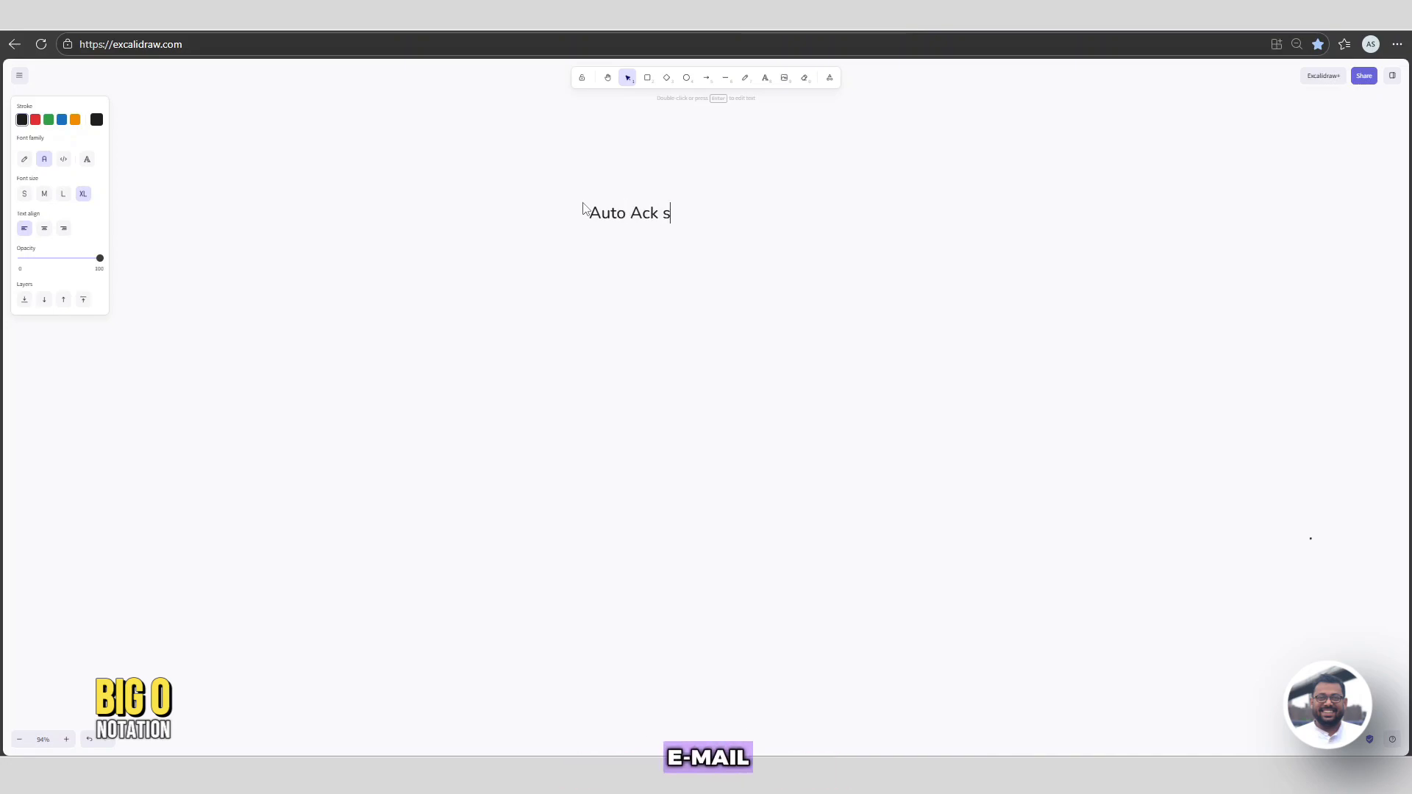
type("ent")
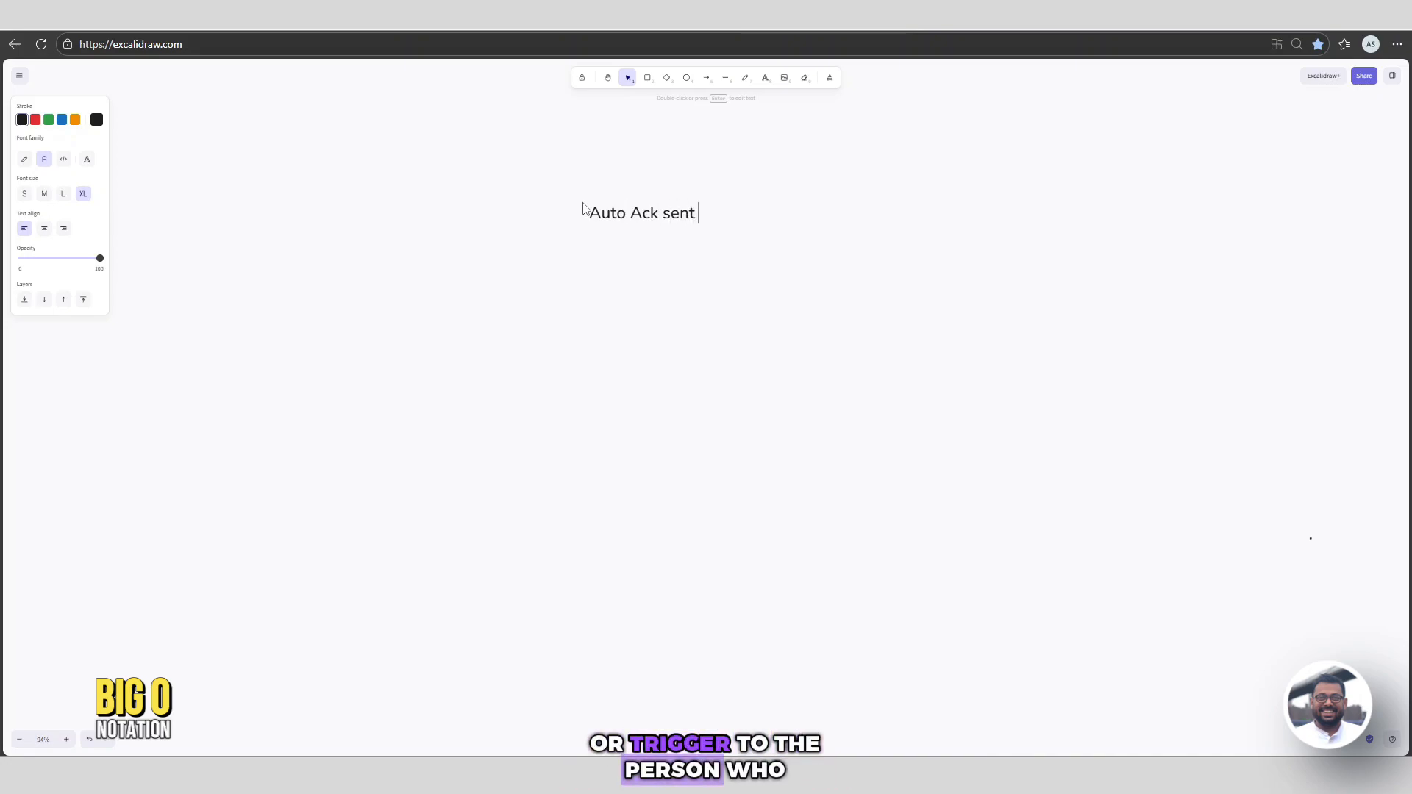
type("t --> requester")
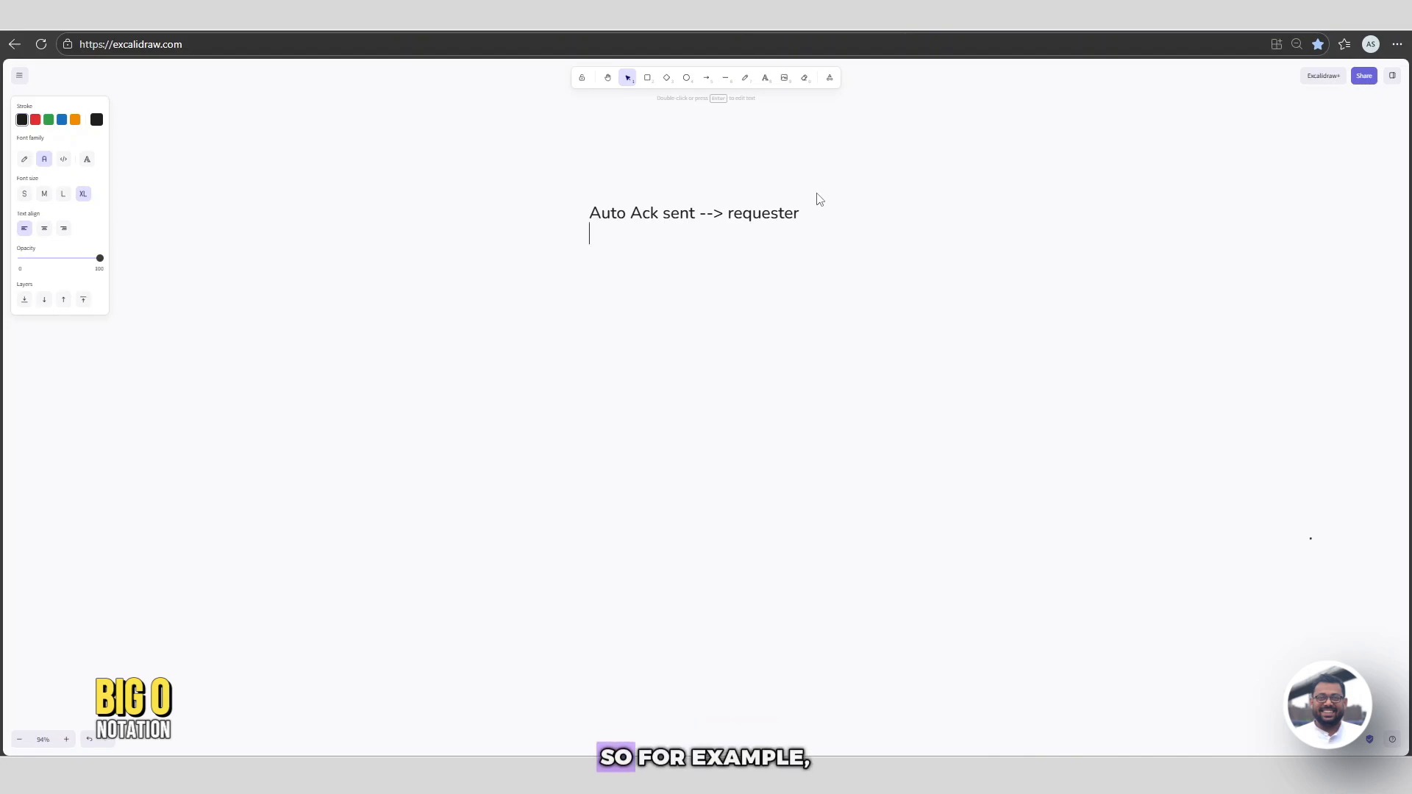
Add a separate text line "Need more info trigger" directly below the "Auto Ack sent" line.
left_click(765, 77)
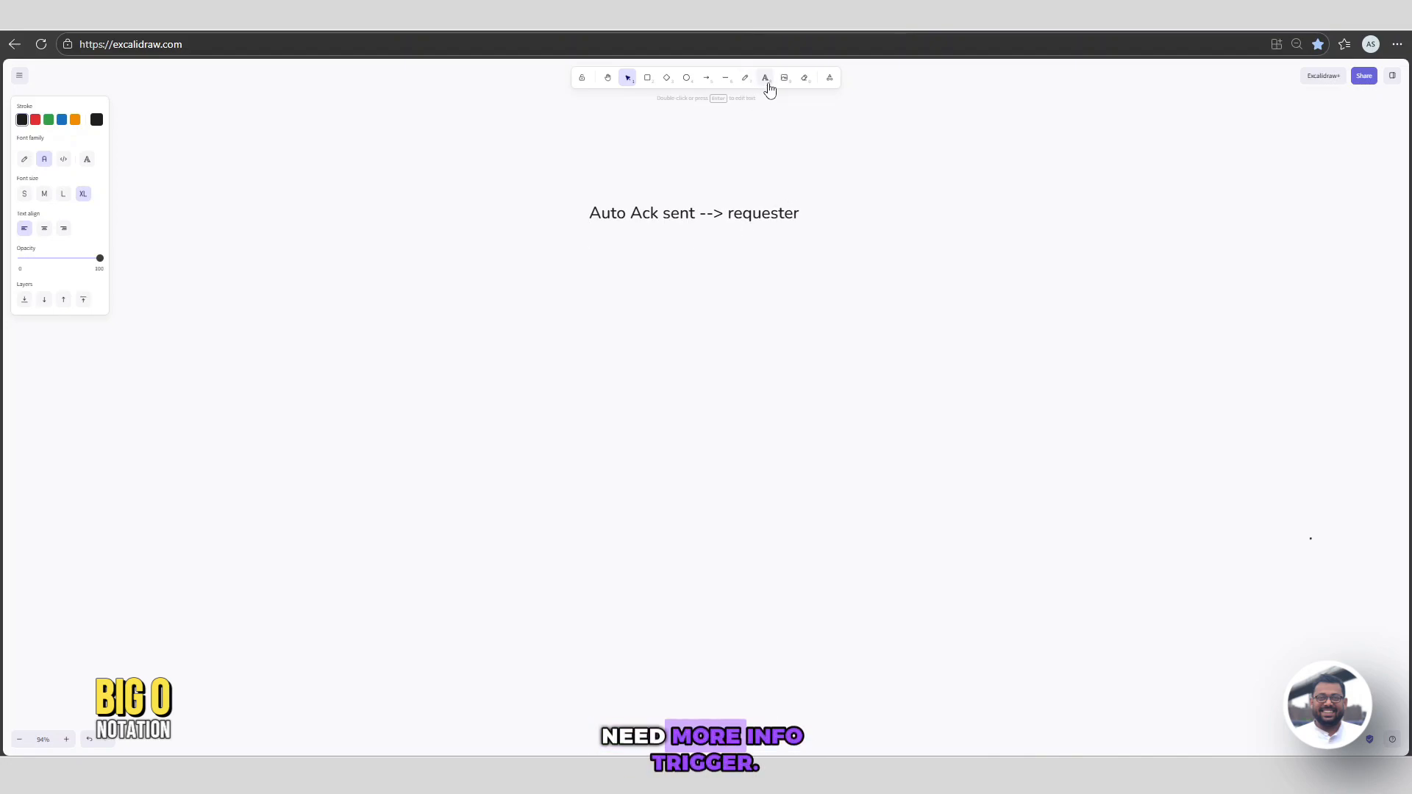
left_click(589, 247)
key("Escape")
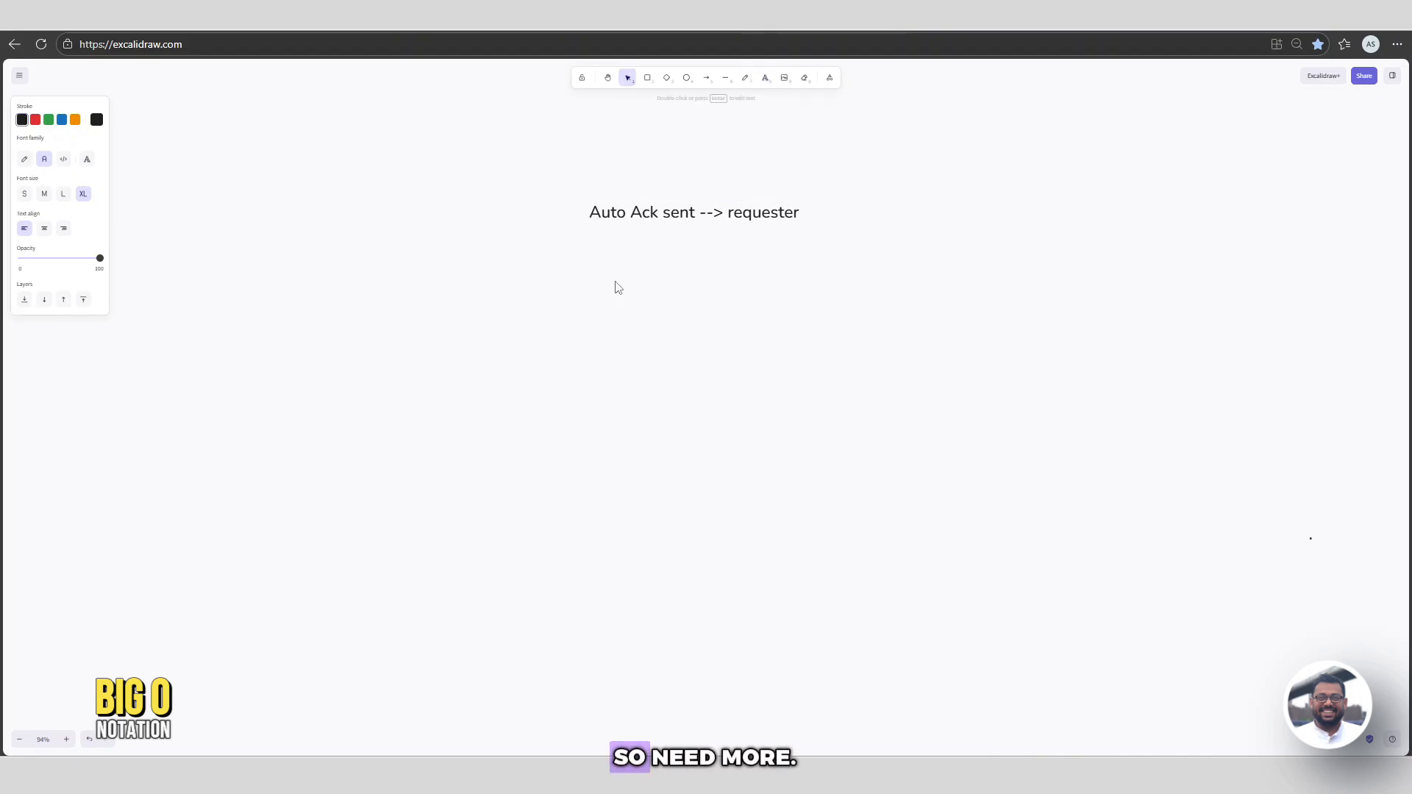
type("Need more ")
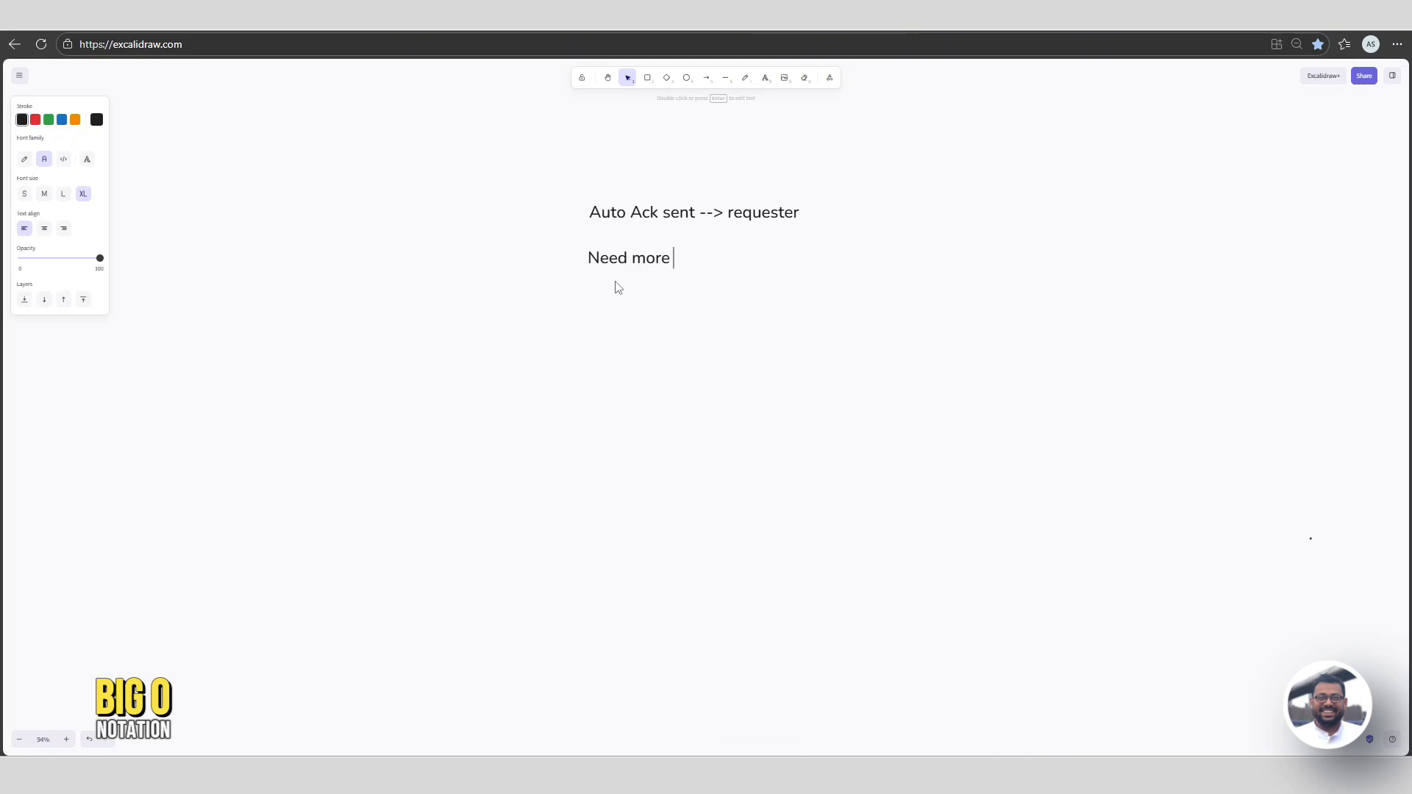
type("info trigger")
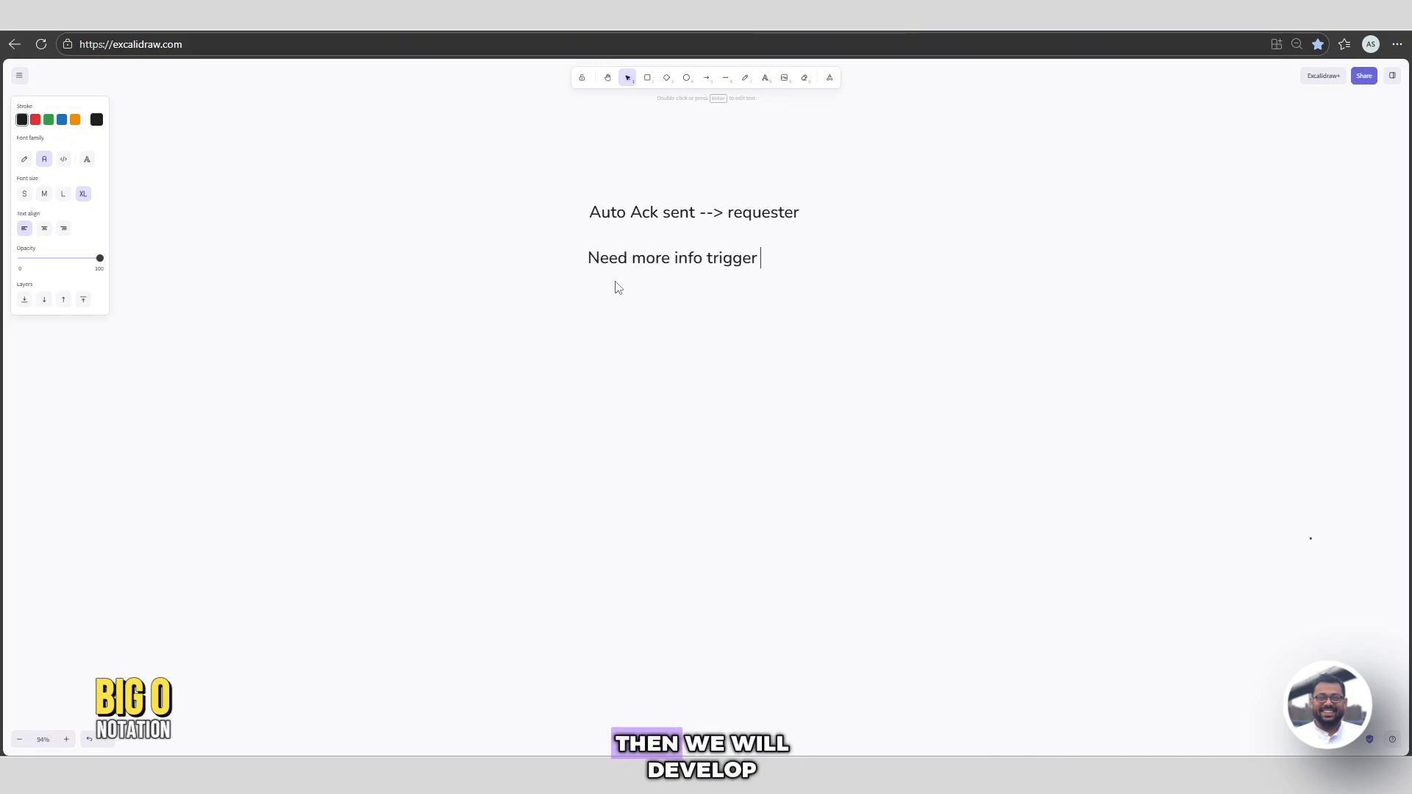
left_click(618, 288)
Add the text line "assignment alert sent" below the "Need more info trigger" line, correcting its spelling.
left_click(765, 77)
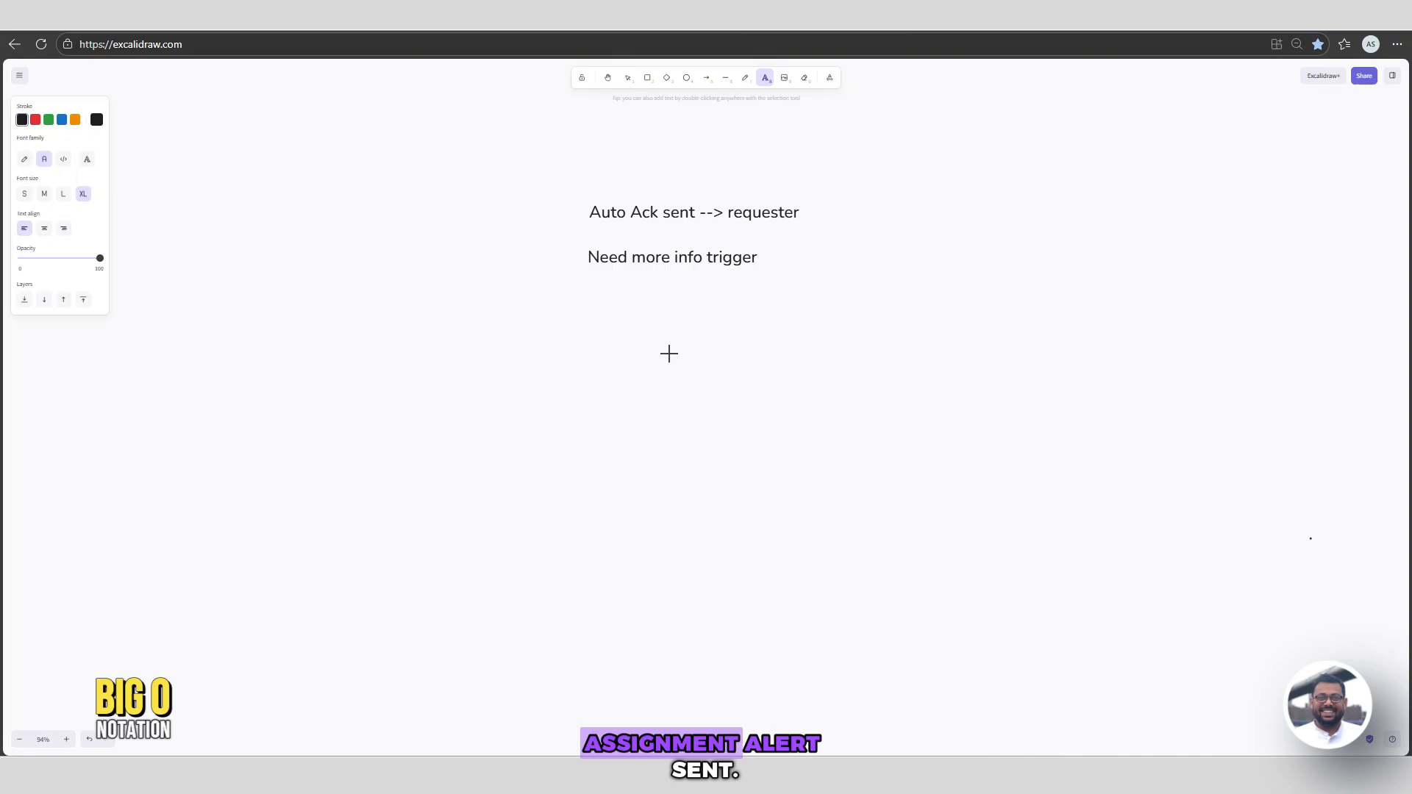
key("Escape")
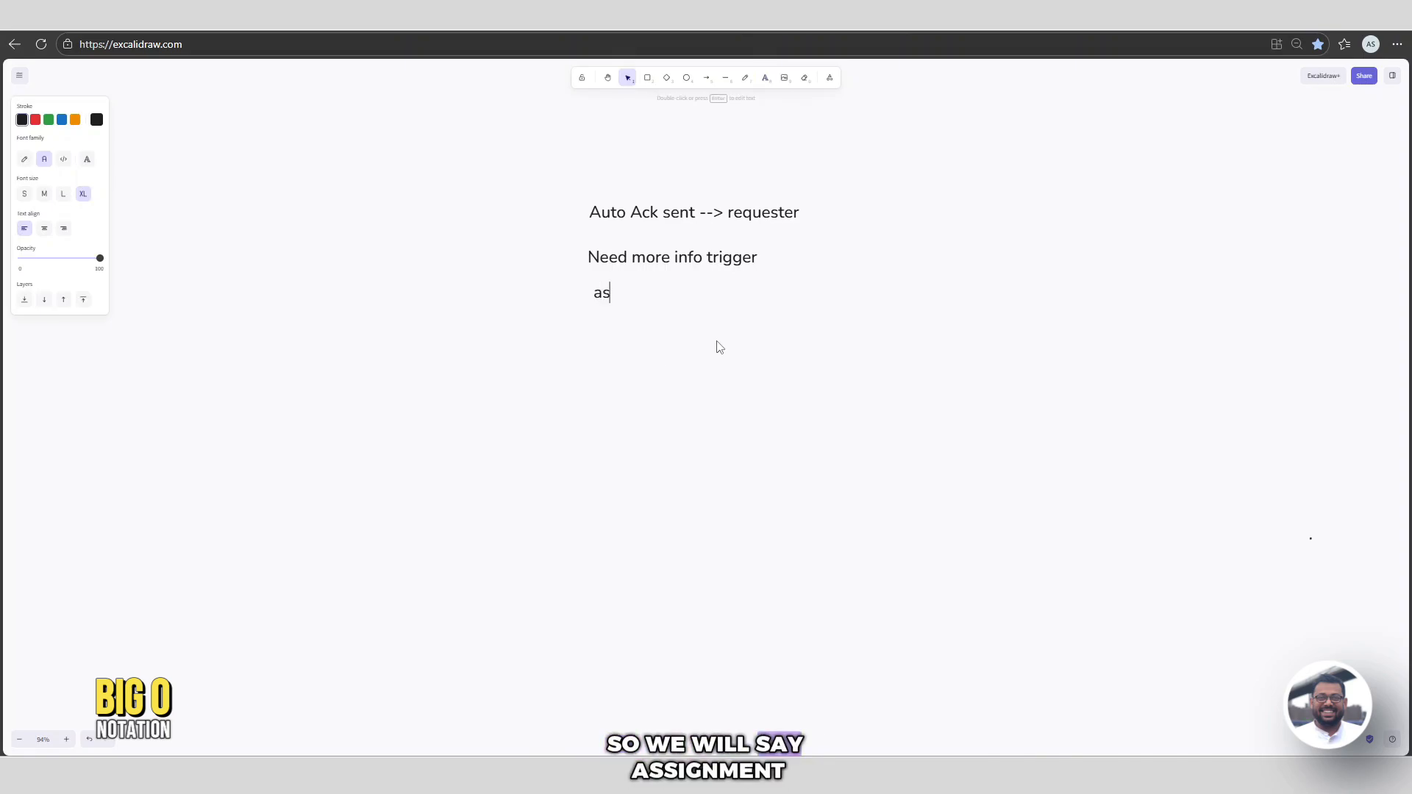
type("assignemnt a")
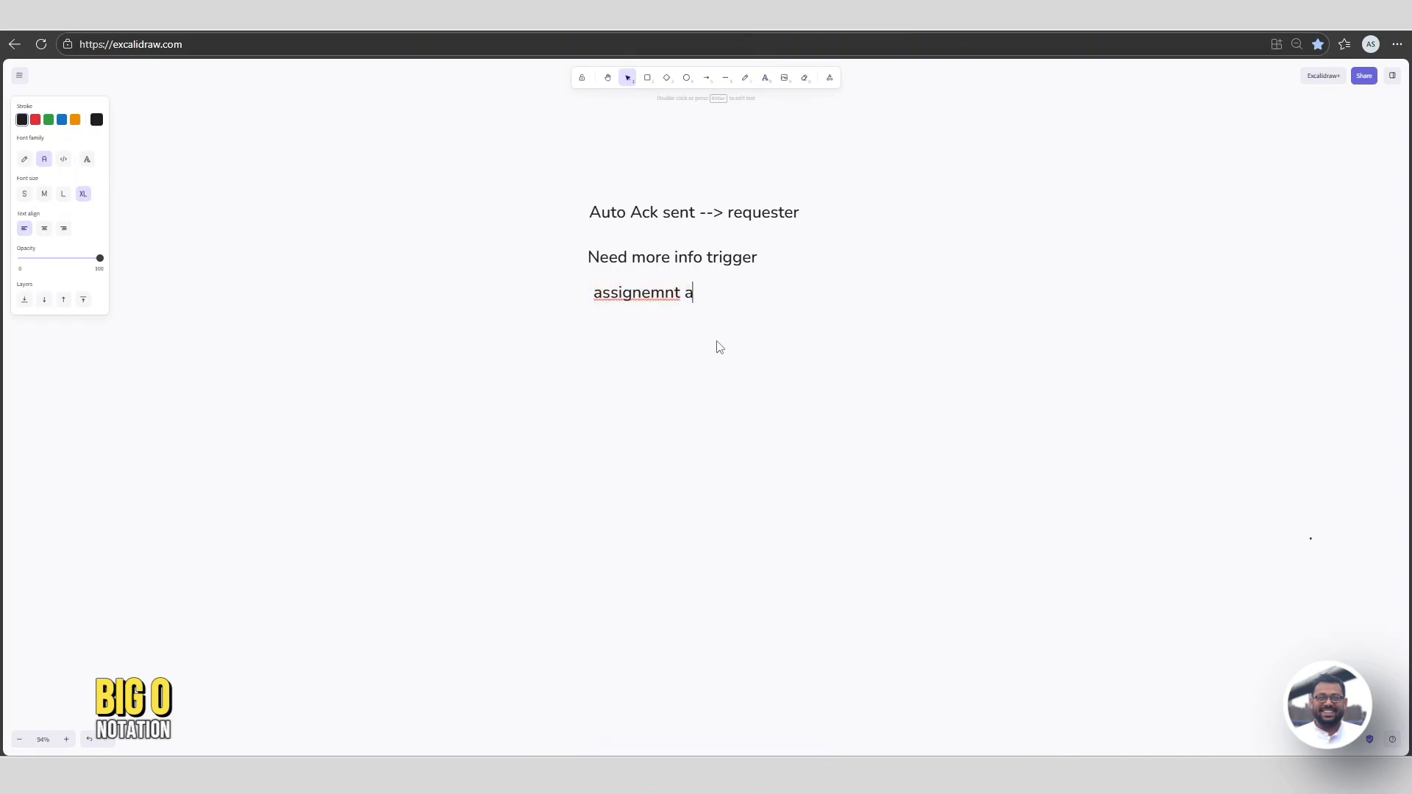
type("lert sent")
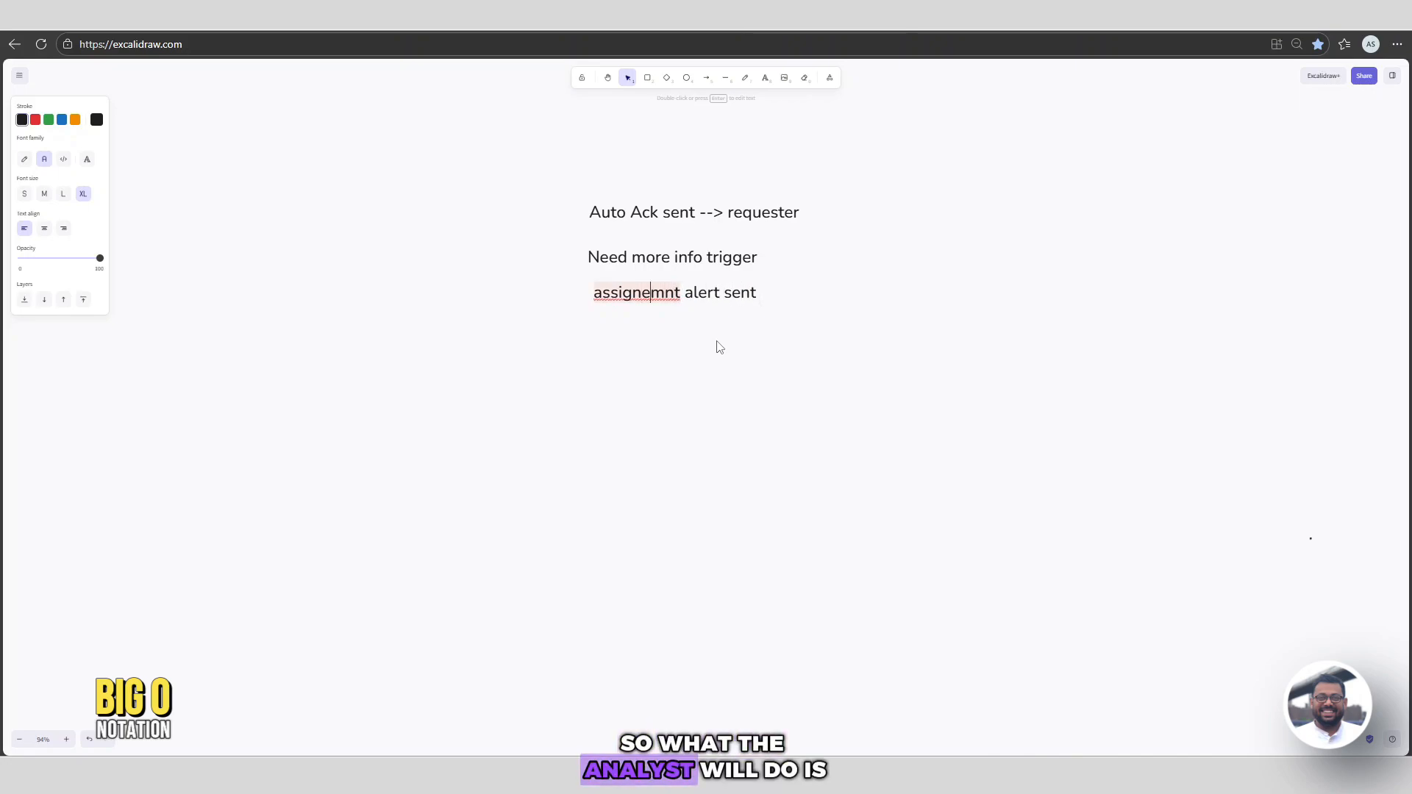
key("BackSpace")
type("e")
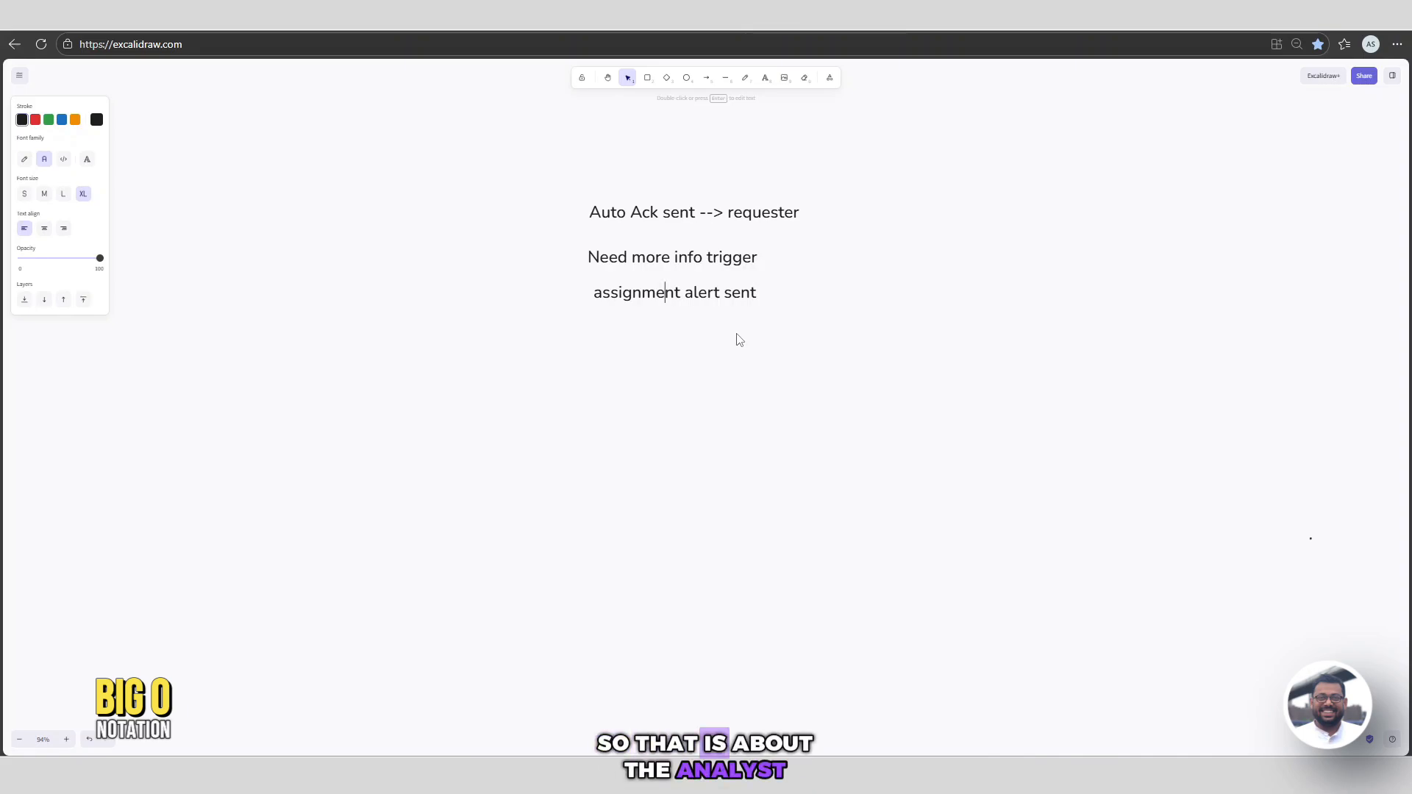
left_click(791, 295)
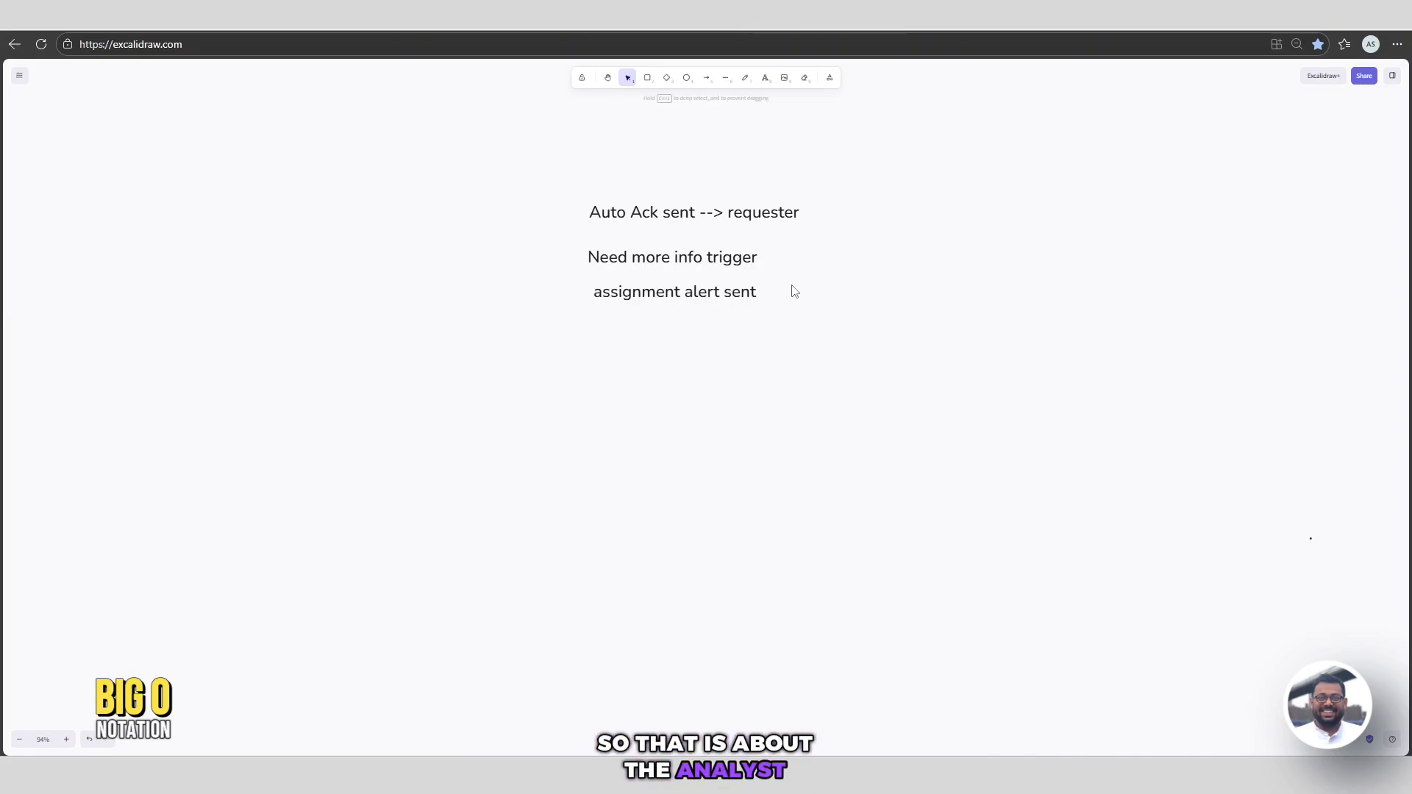
Add the text line "SLA reminder sent" below the "assignment alert sent" line.
left_click(766, 78)
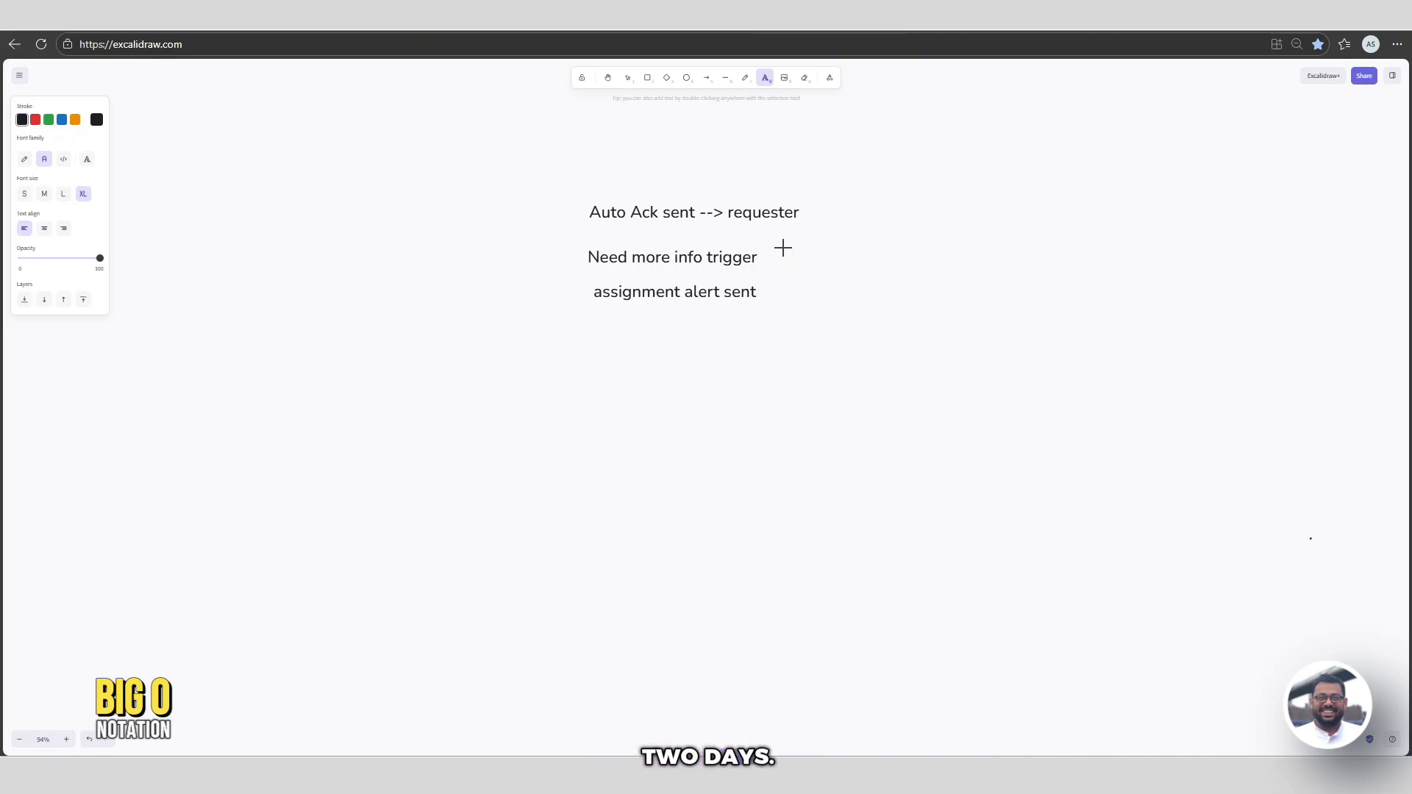
left_click(634, 328)
type("SLA re")
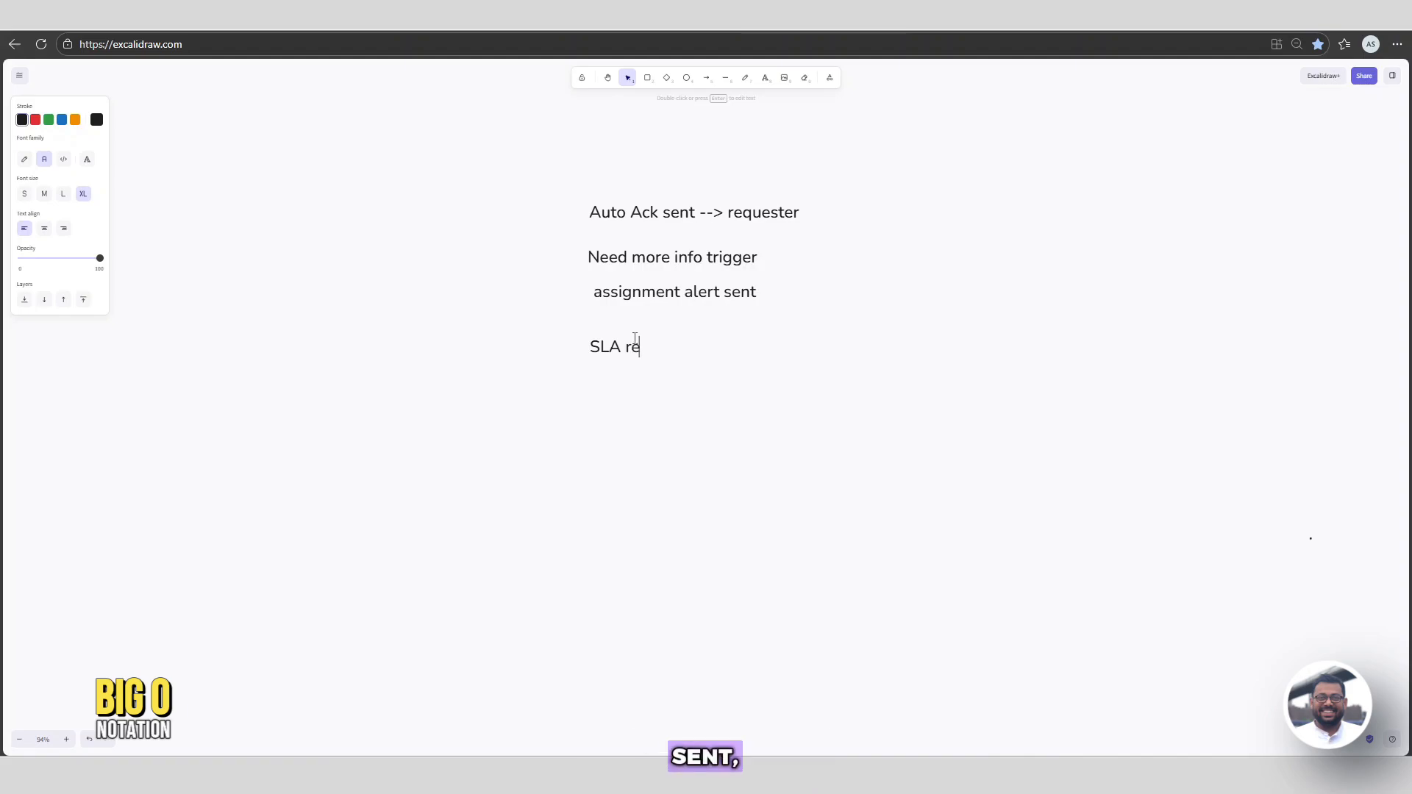
type("minder sent")
key("Escape")
Add the text line "completion Notice sent the Manager" below the "SLA reminder sent" line.
key("t")
left_click(587, 380)
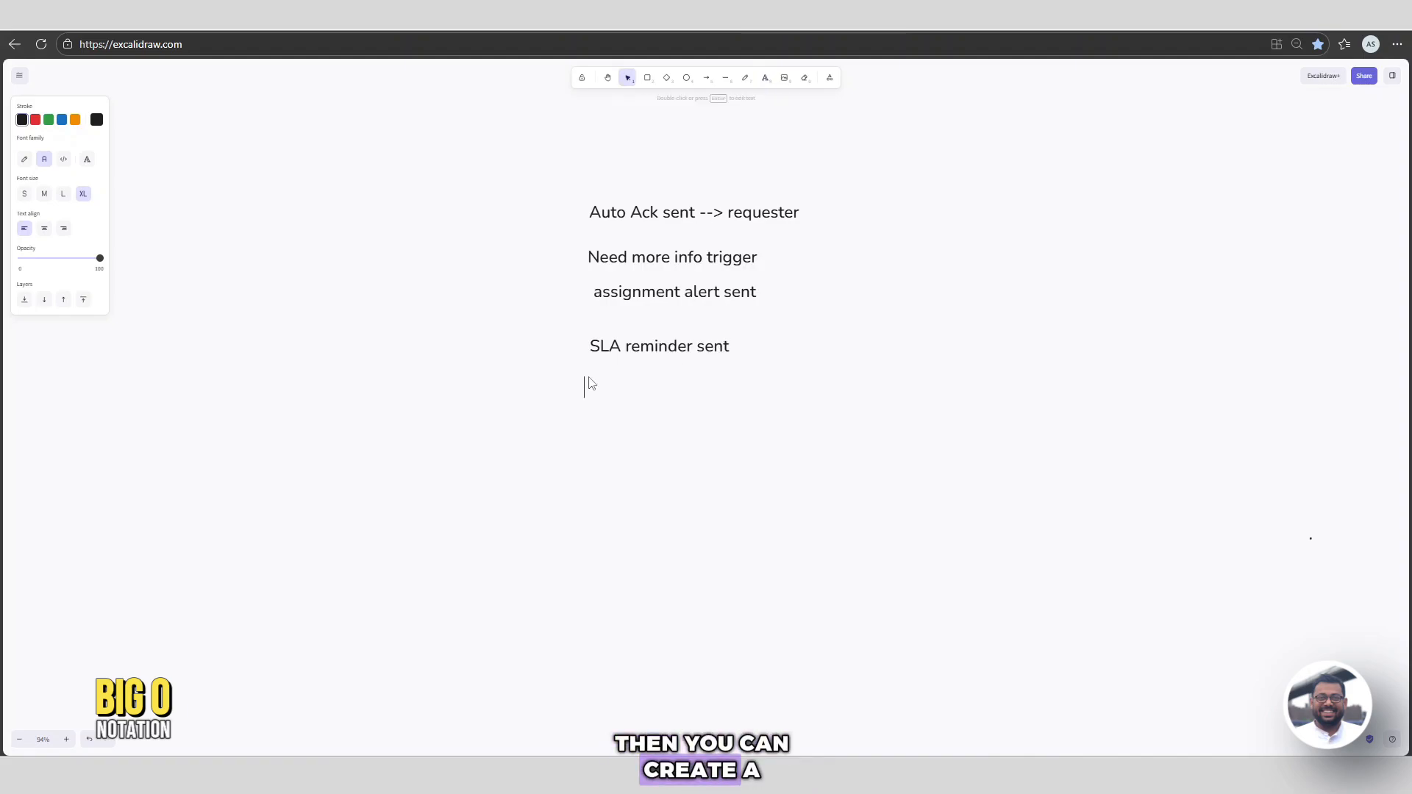
type("completion No")
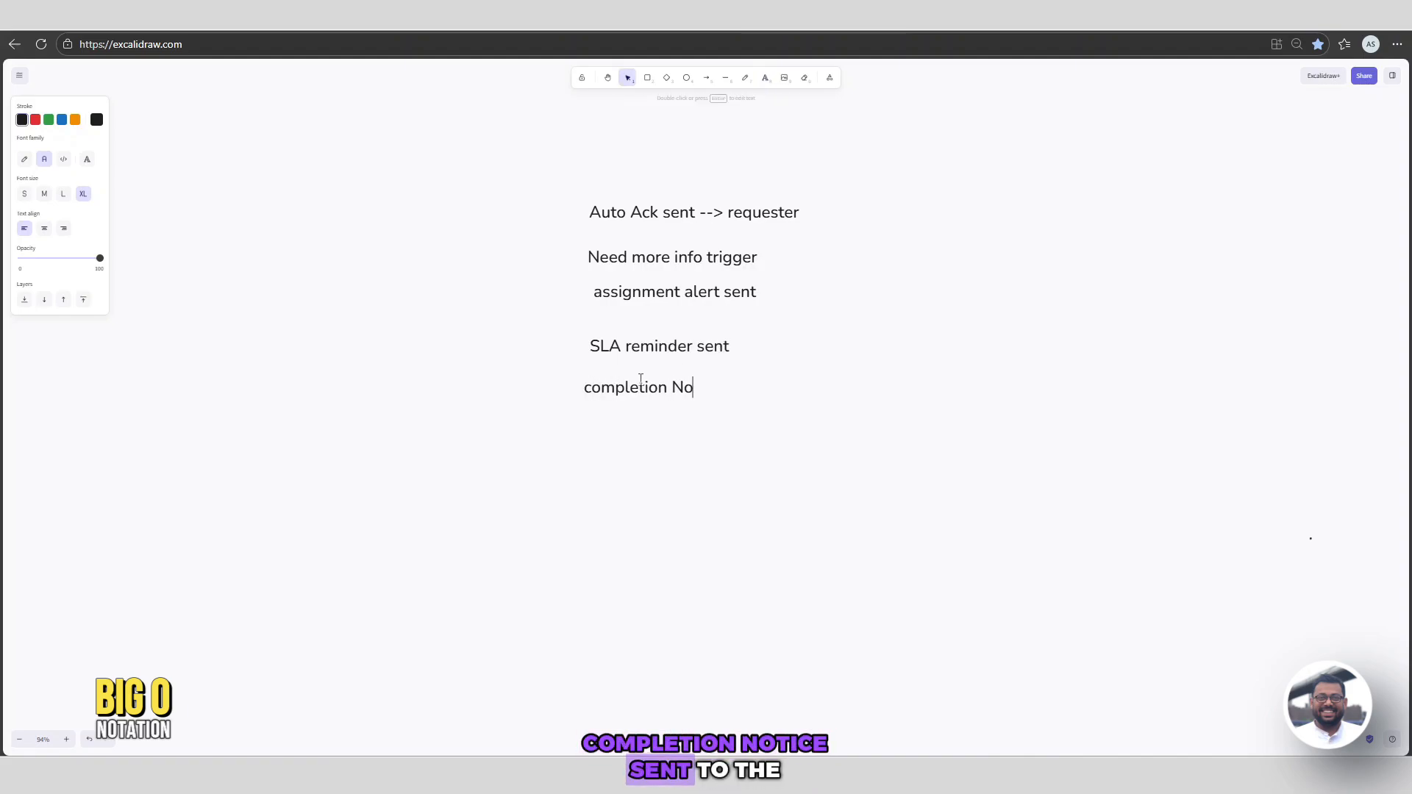
type("tice sent the Manager")
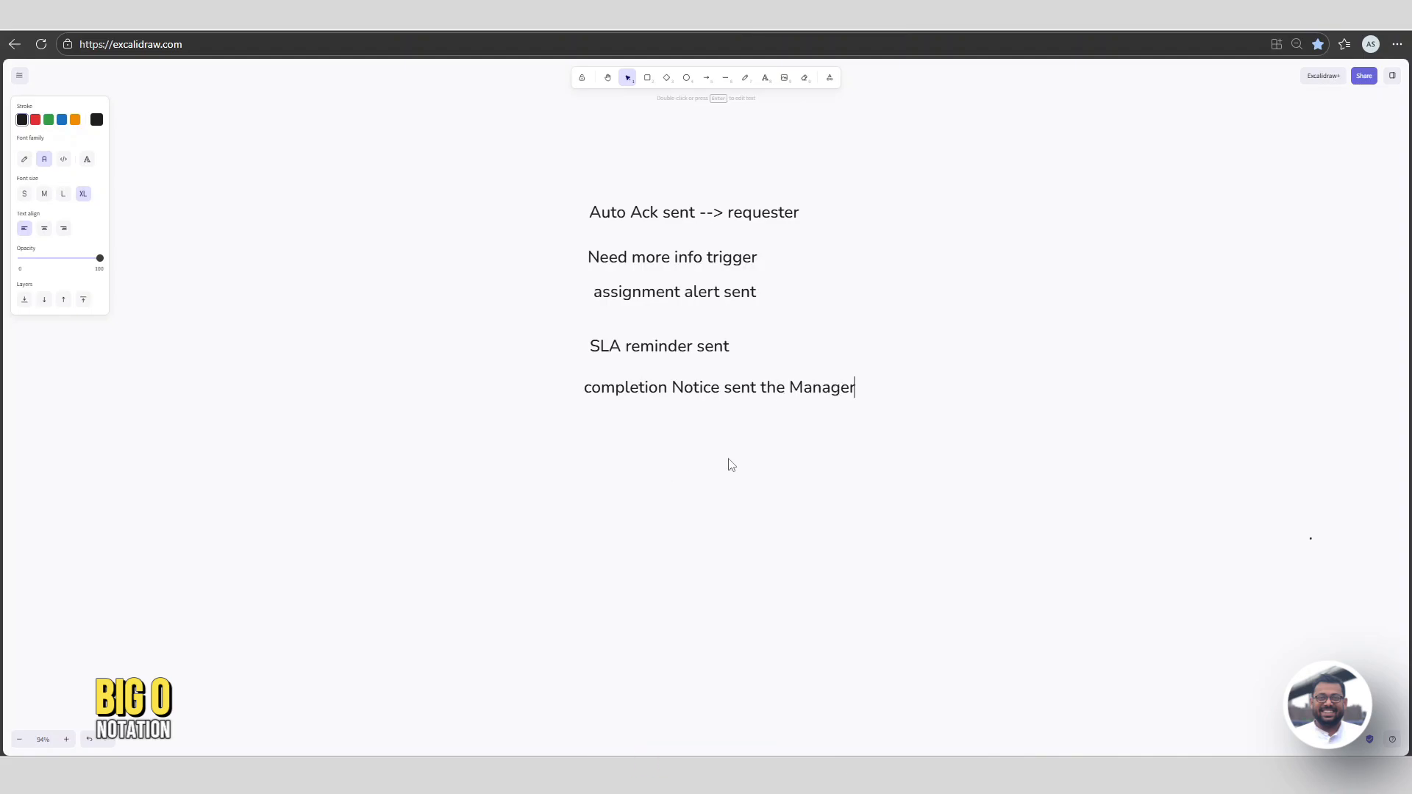
left_click(731, 465)
Align the SLA reminder and assignment alert lines at their left edges, and capitalize the latter as "Assignment alert sent".
left_click_drag(637, 349, 599, 289)
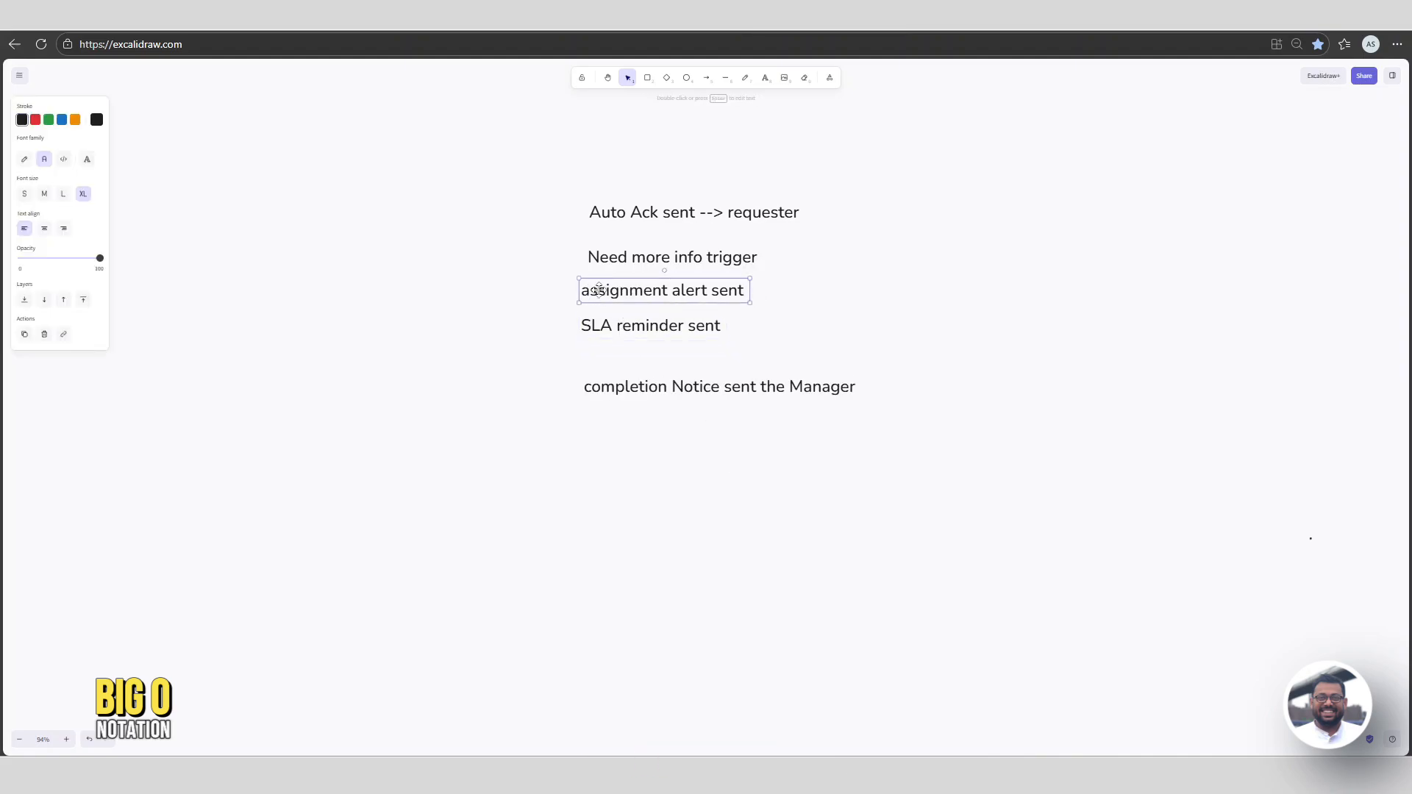
double_click(599, 289)
left_click(589, 291)
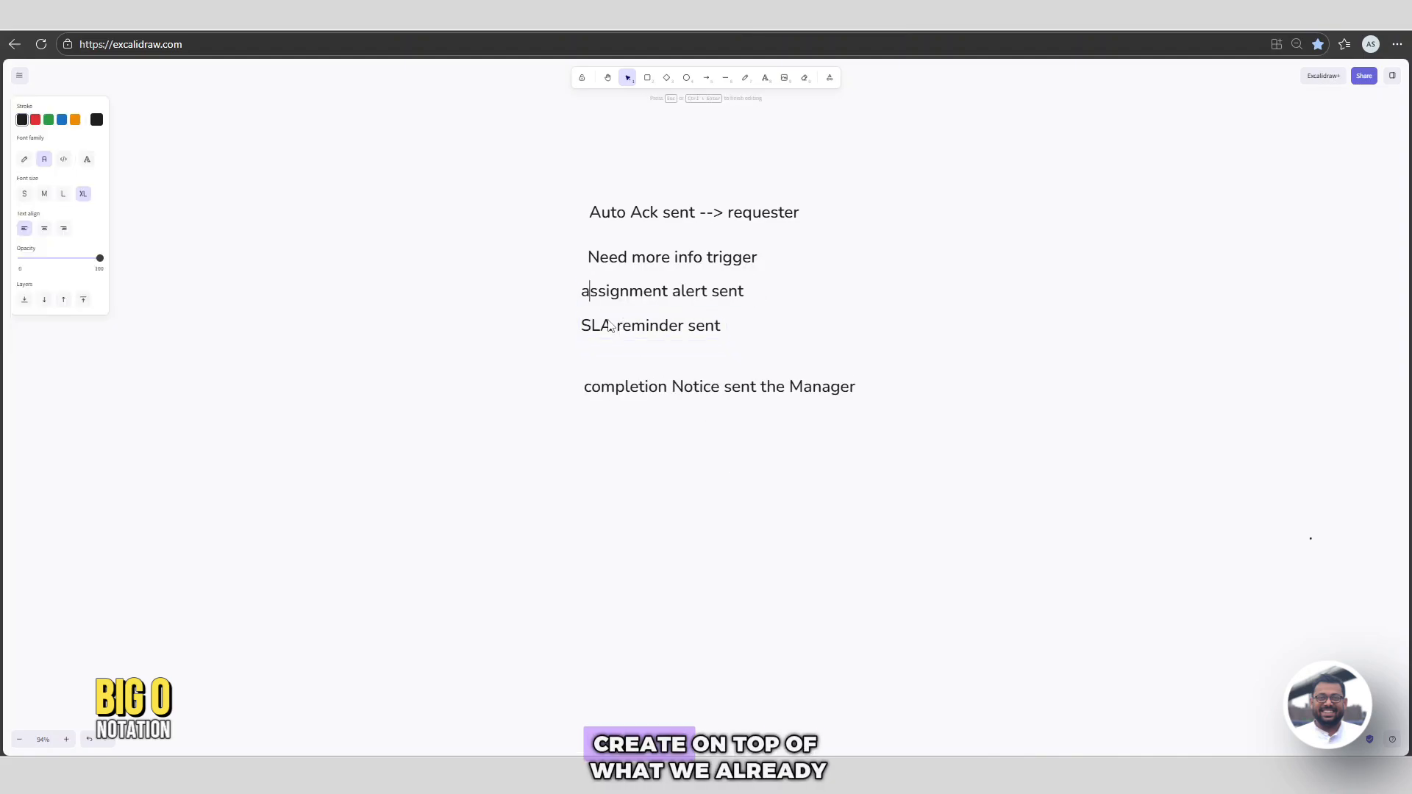
key("BackSpace")
type("A")
left_click(650, 401)
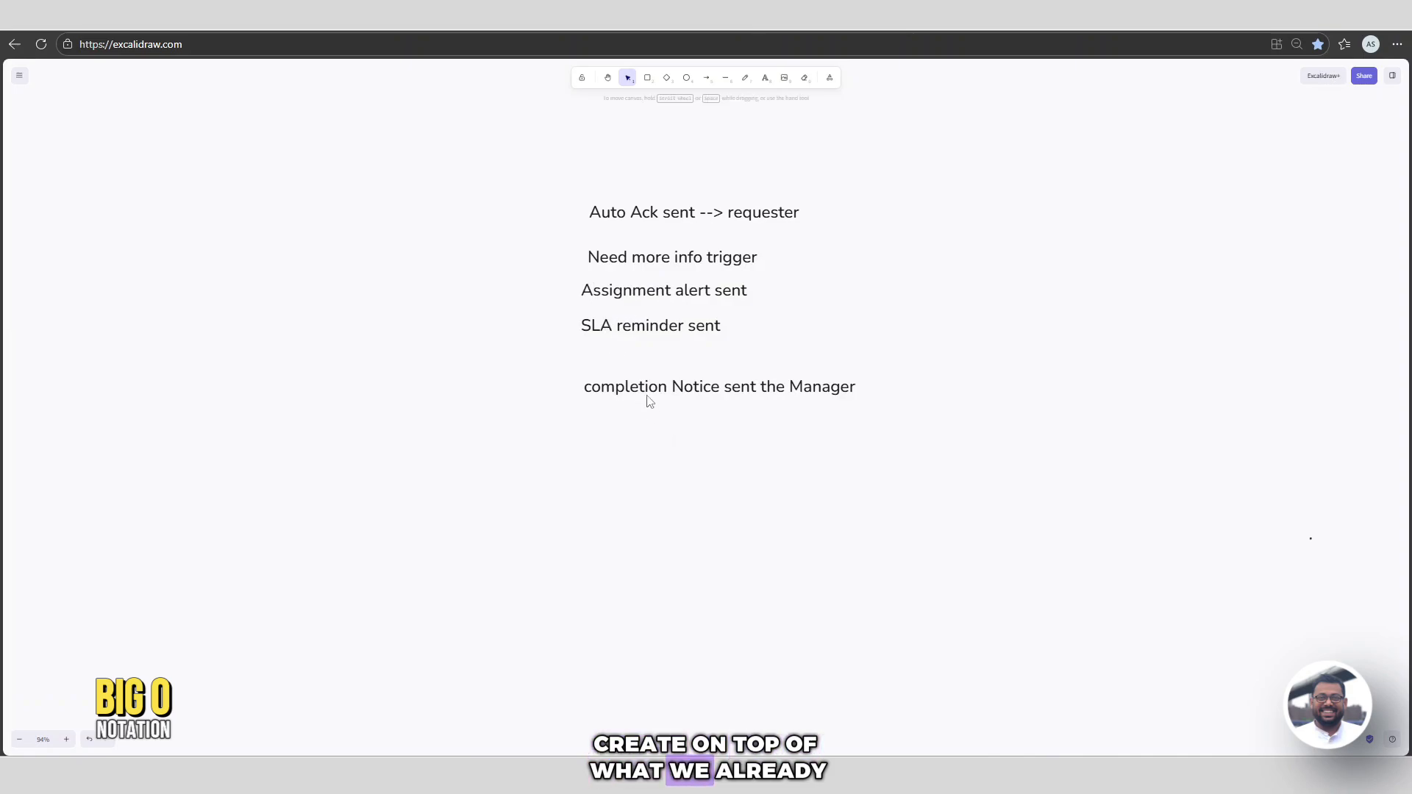
Move the "Need more info trigger" and "completion Notice" lines up and slightly left to tidy the list.
left_click_drag(599, 256, 588, 231)
left_click_drag(621, 389, 560, 364)
left_click(615, 467)
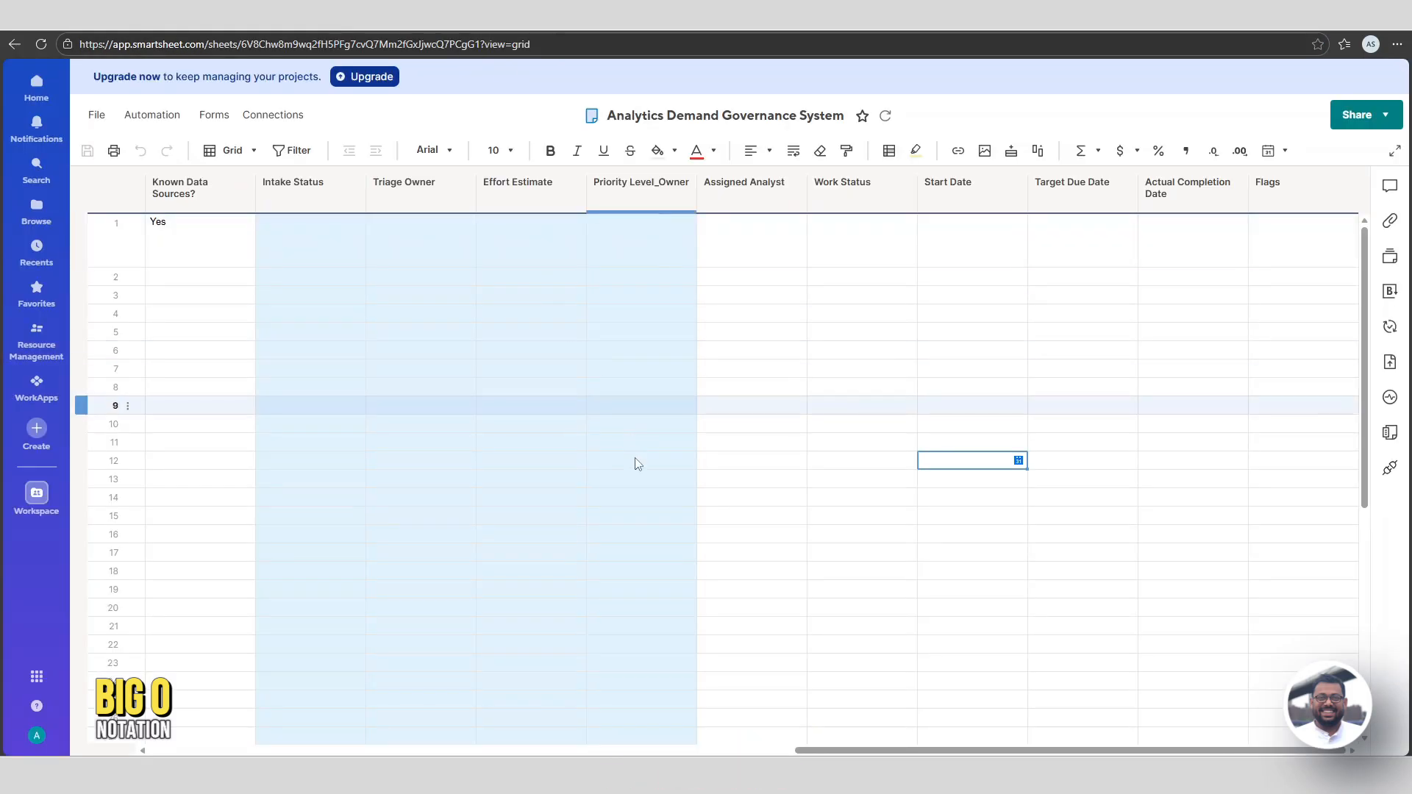
In Smartsheet's Analytics Demand Governance System sheet, create an automation workflow from scratch named "4. Auto Ack Sent", triggered when rows are added.
left_click(136, 122)
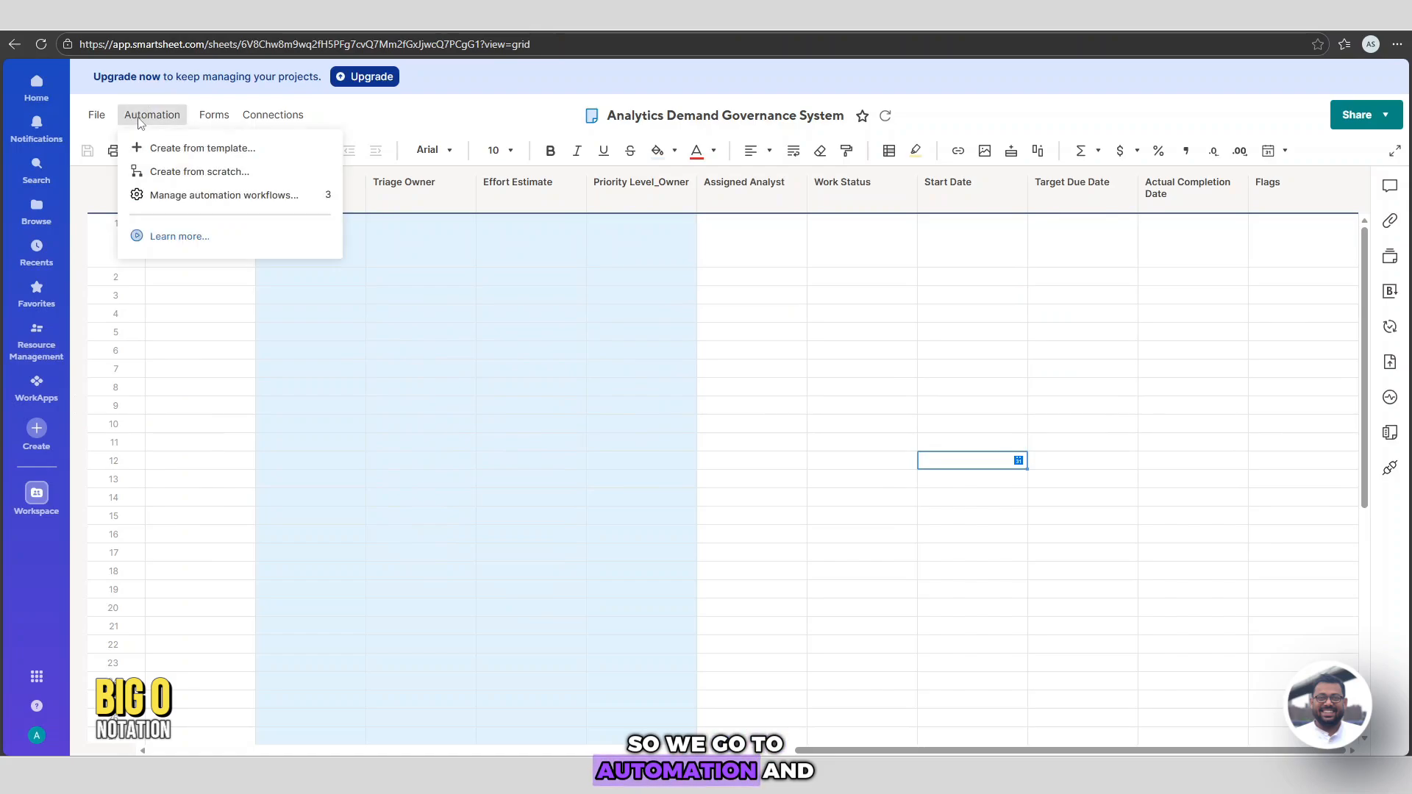
left_click(232, 199)
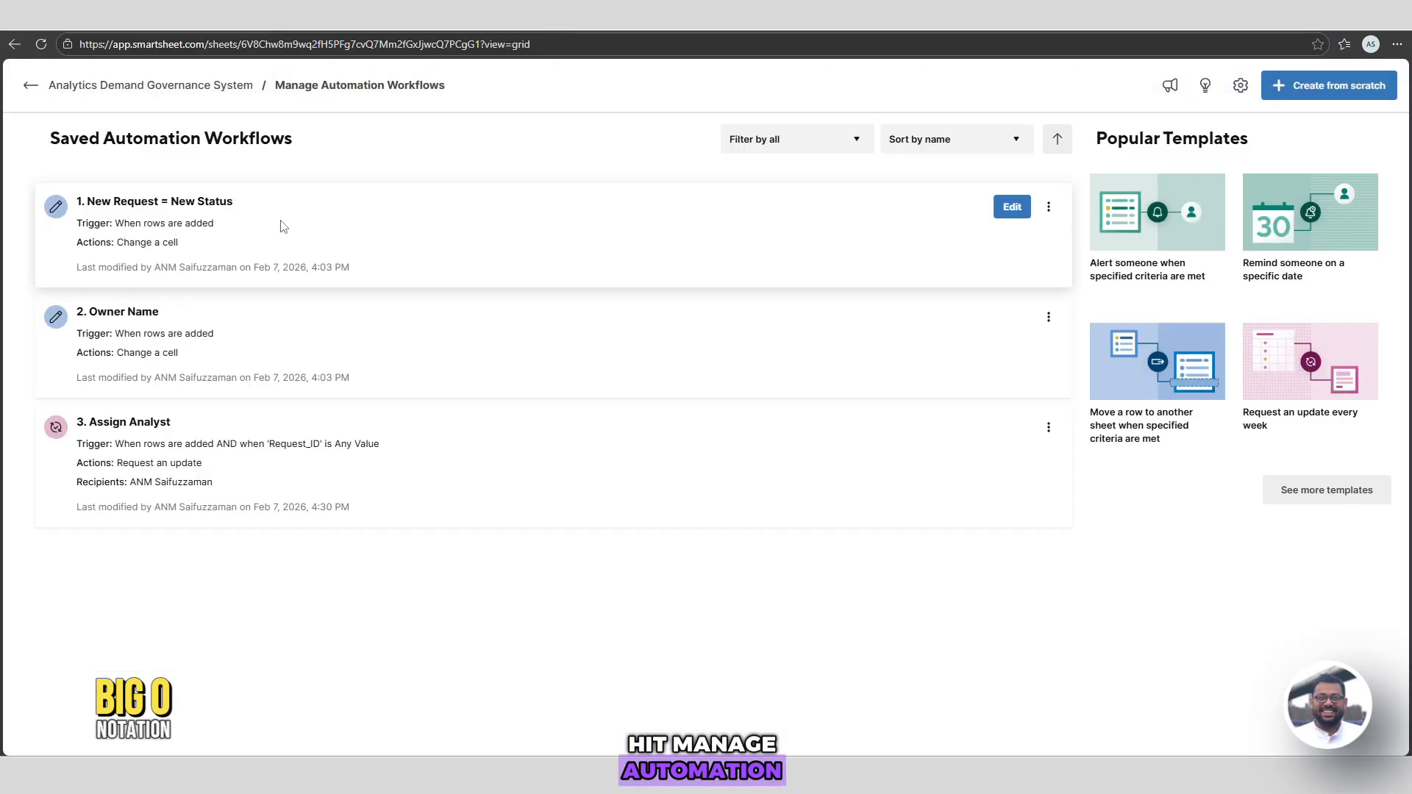
left_click(1284, 100)
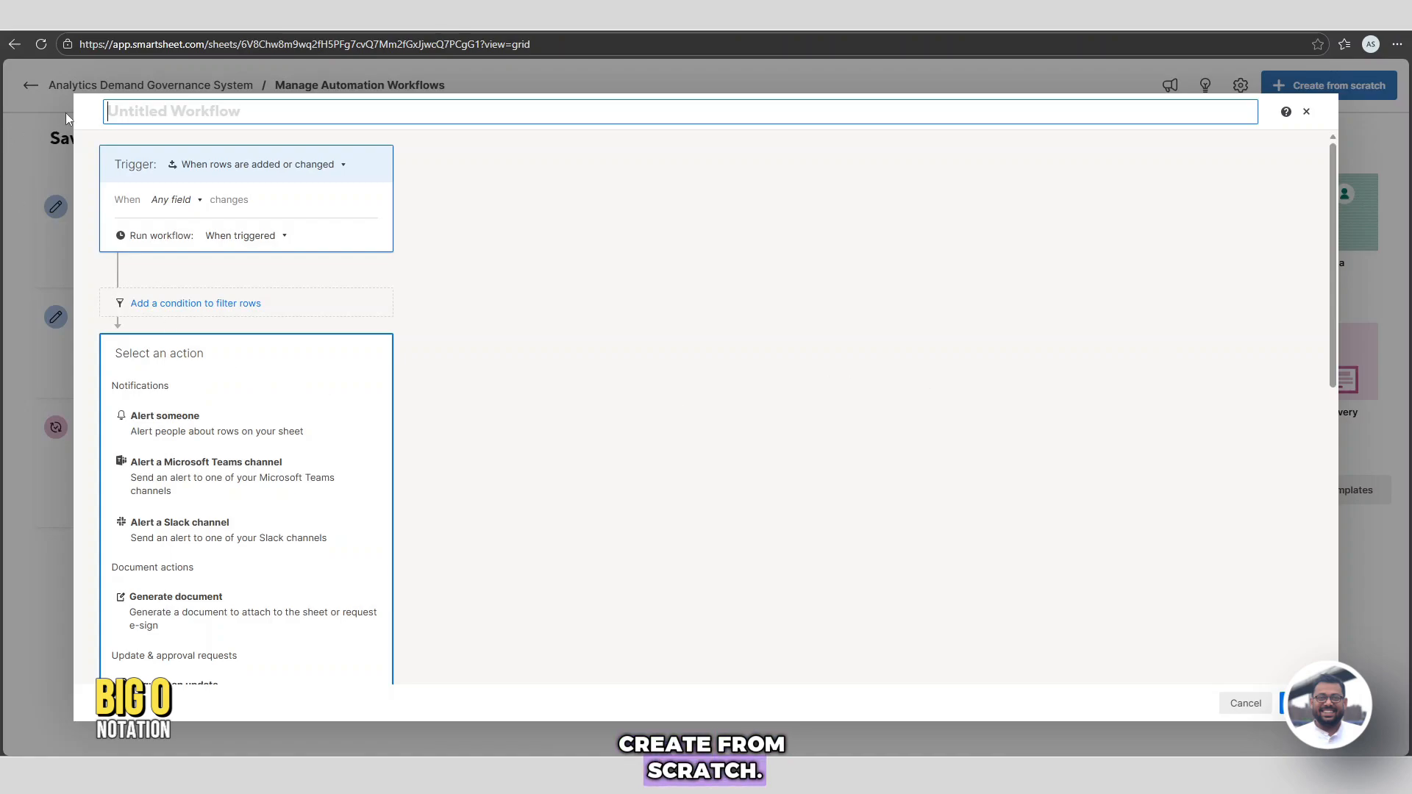
type("4.")
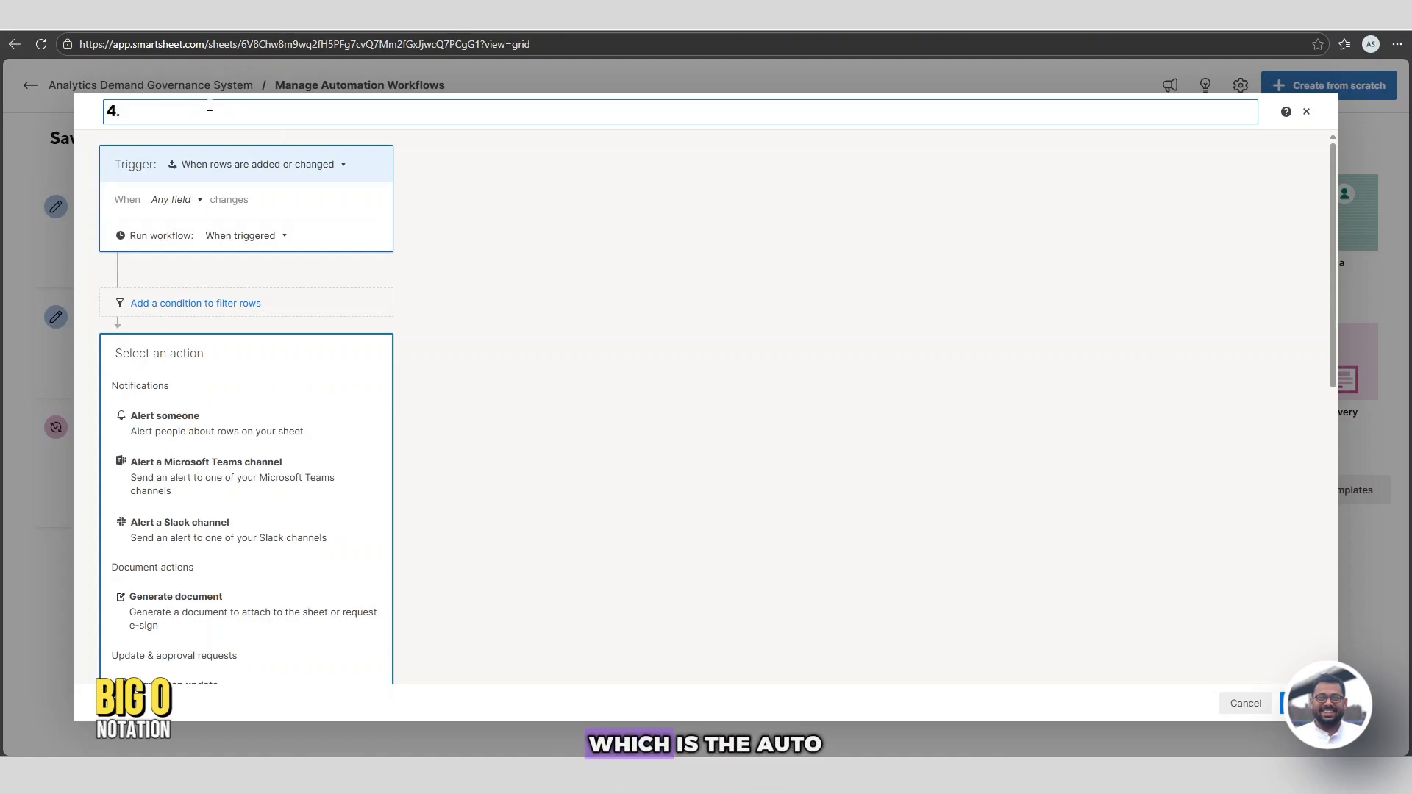
type(" Auto Ack Sent")
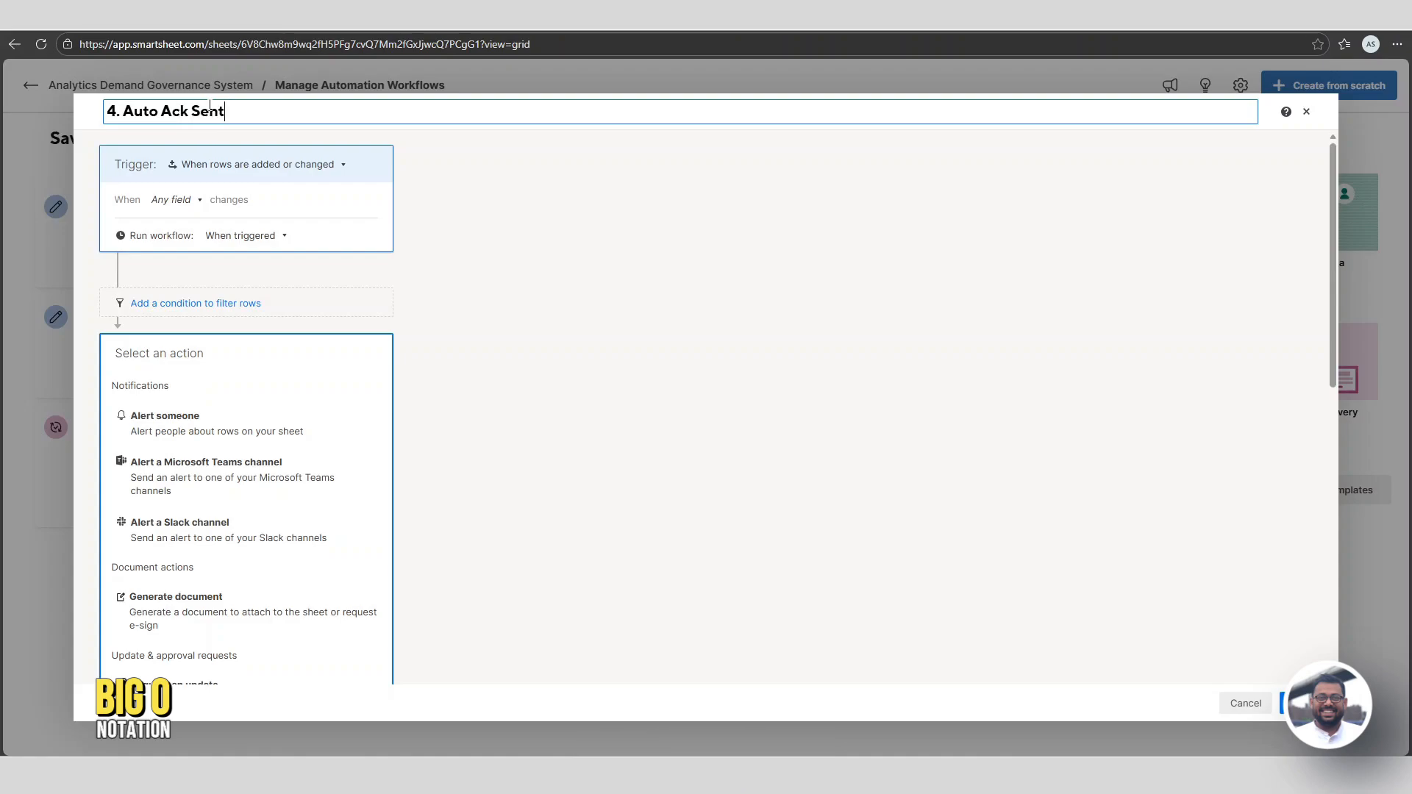
left_click(313, 166)
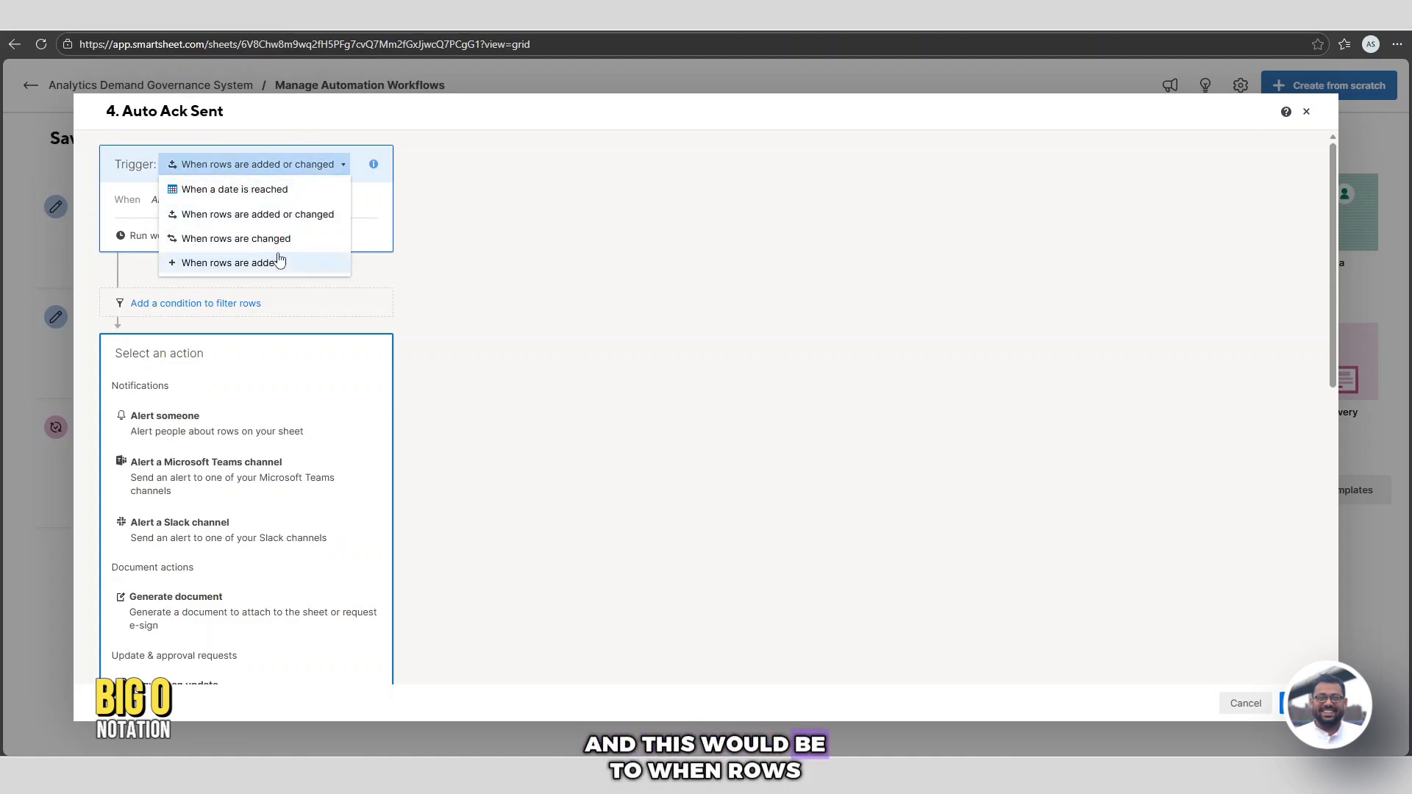
left_click(277, 262)
Make the workflow's action alert someone, sent to the contacts in the Requester Name cell.
scroll(249, 335, "down", 2)
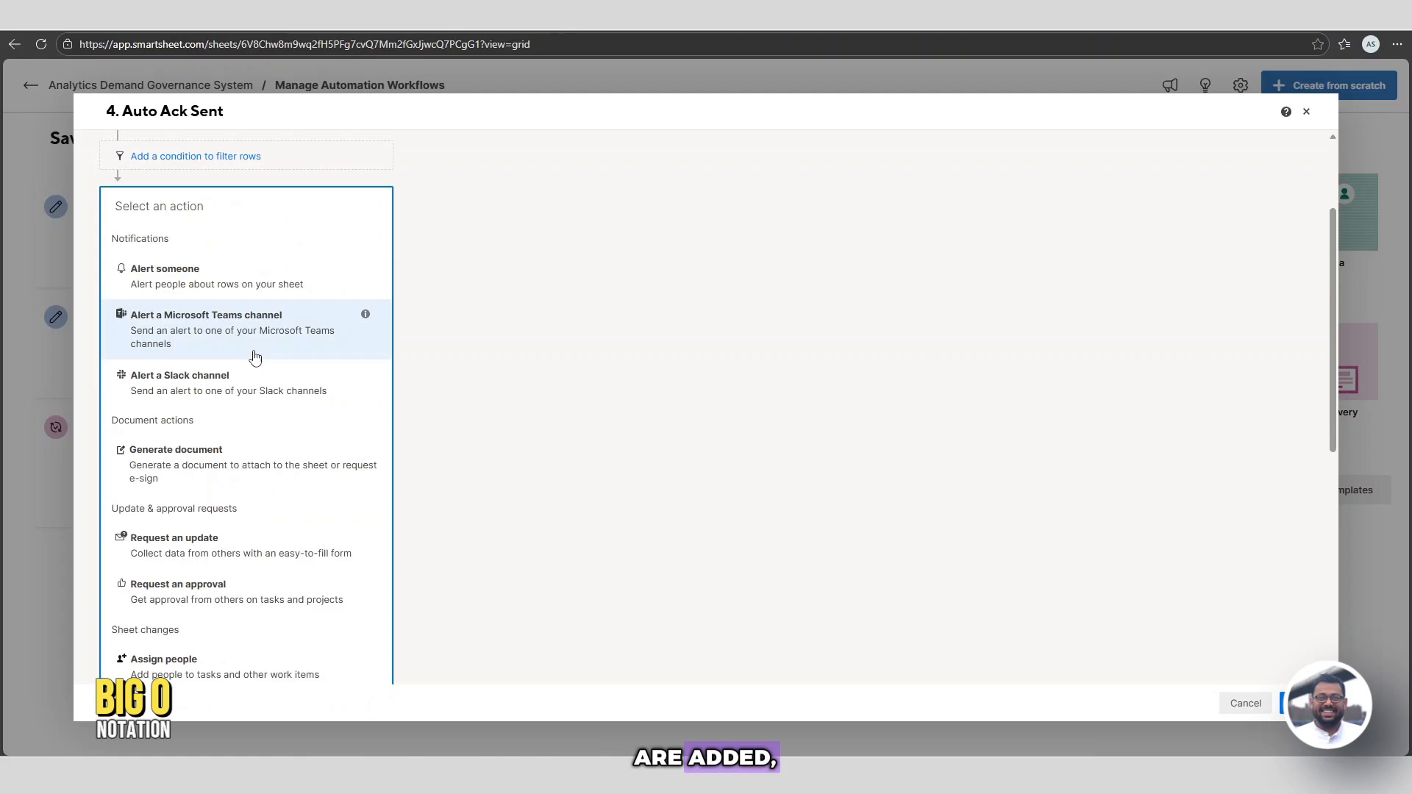
scroll(230, 289, "down", 2)
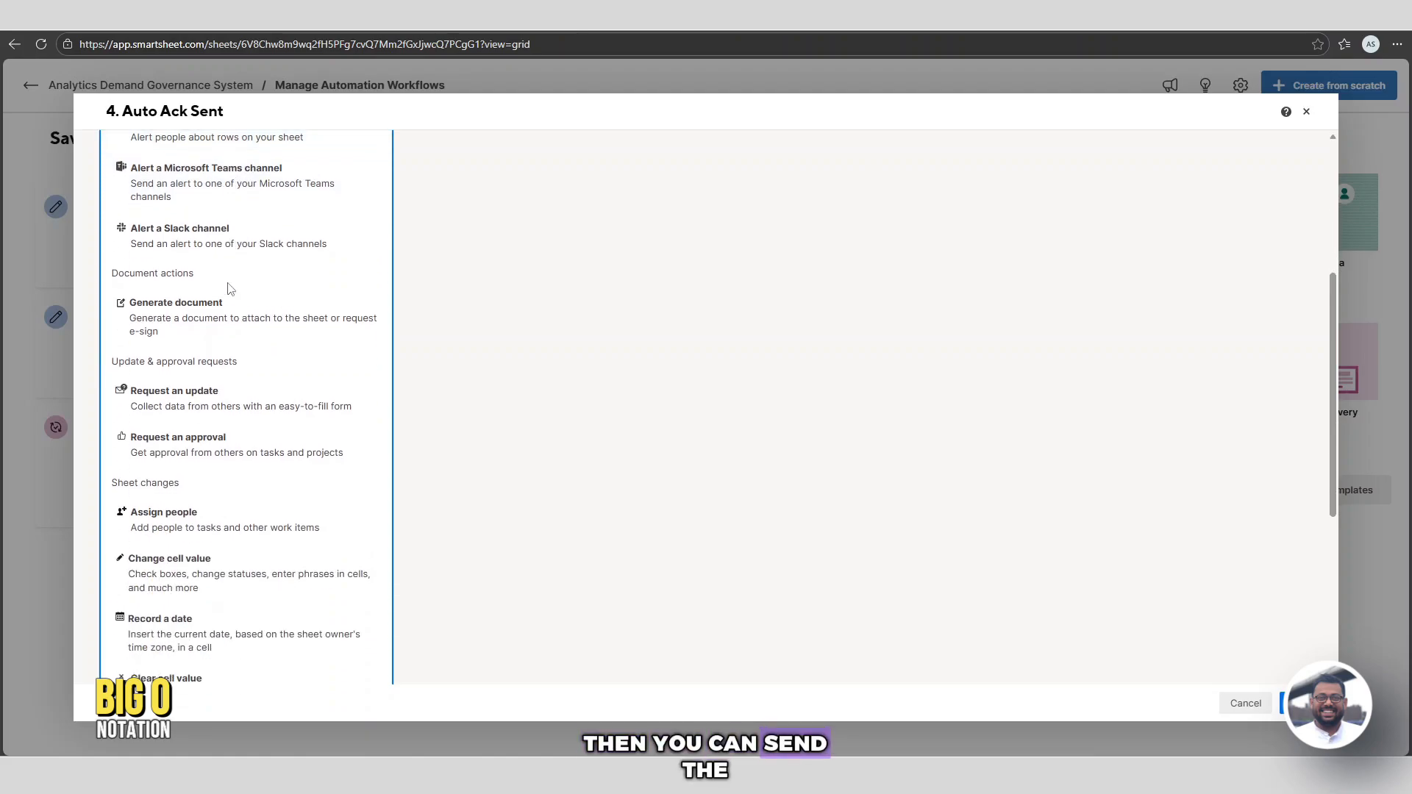
scroll(230, 289, "down", 5)
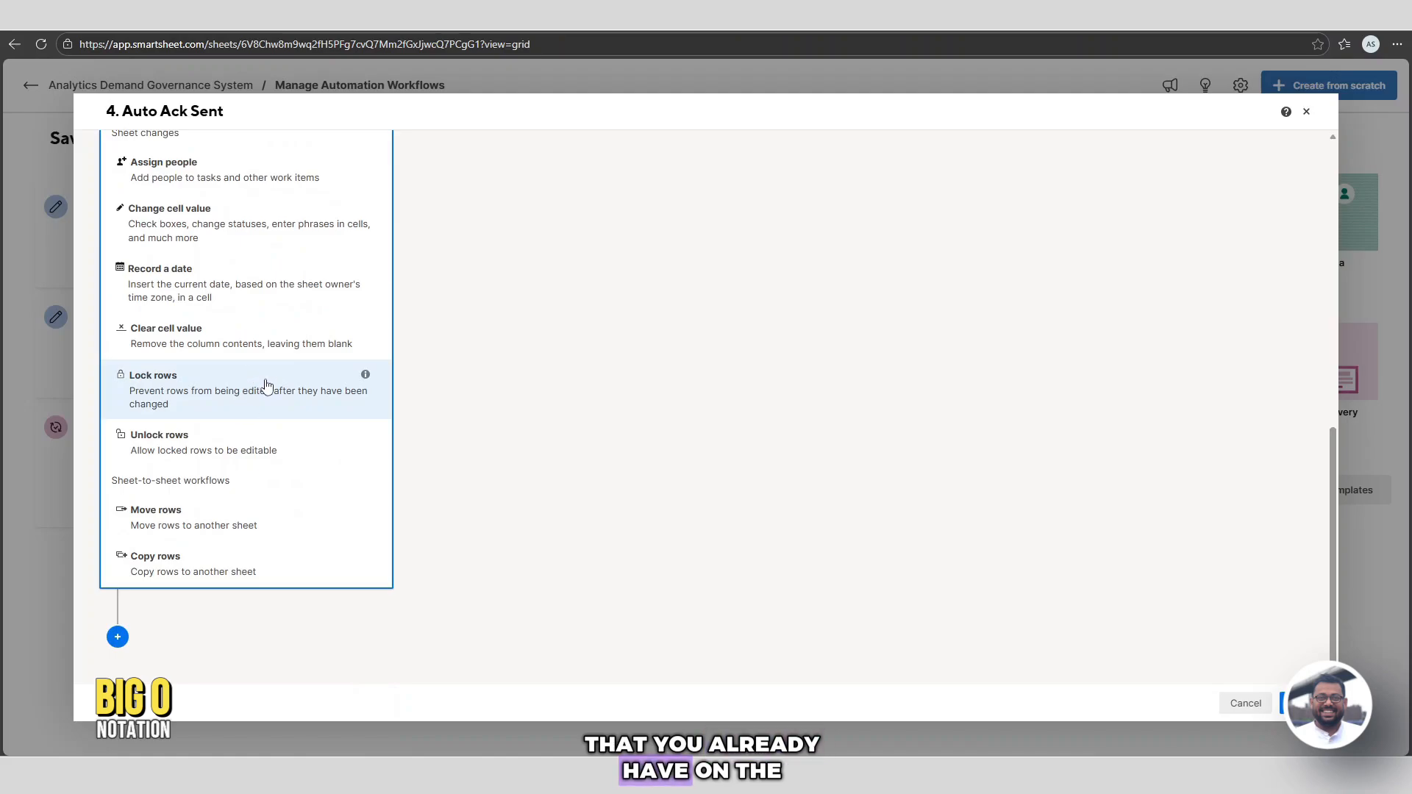
scroll(247, 375, "up", 7)
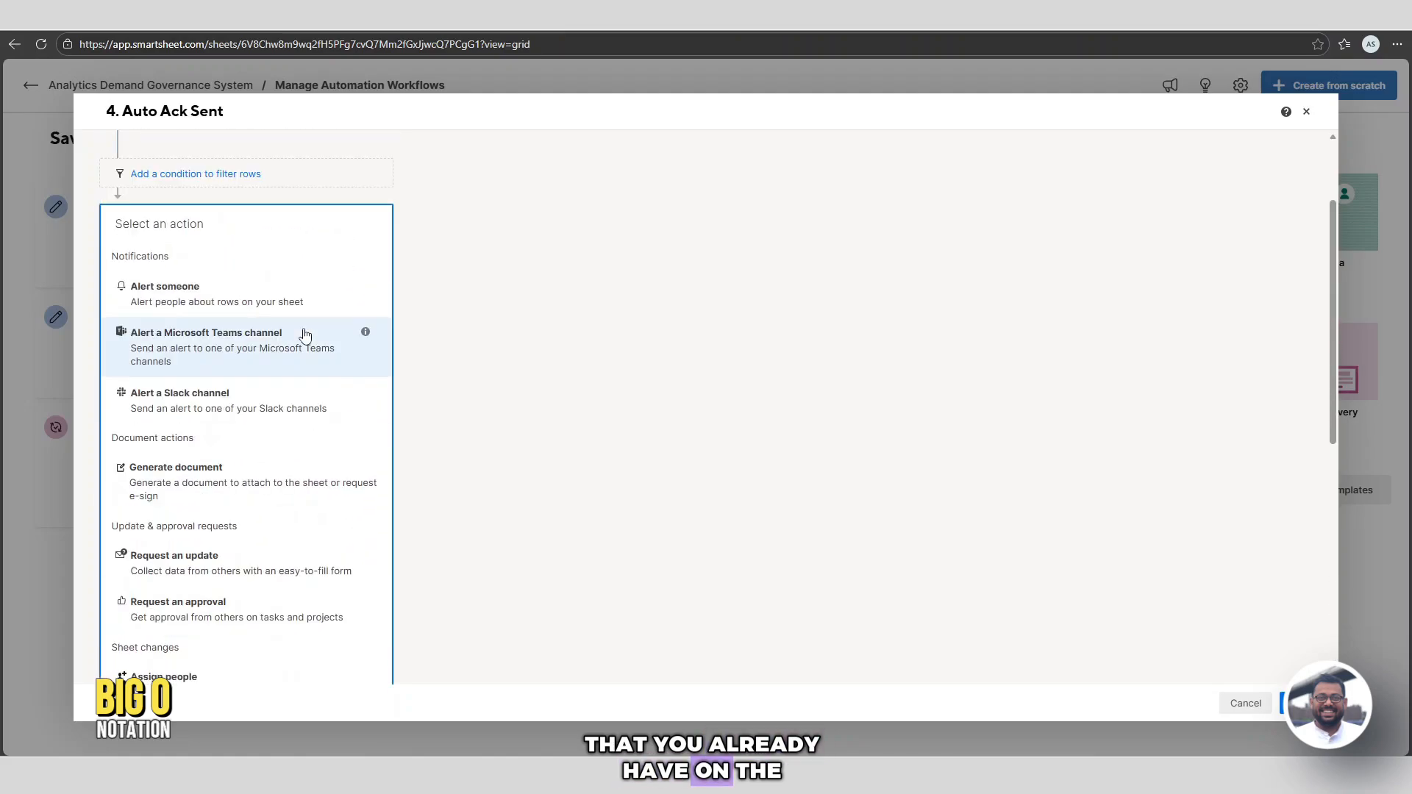
left_click(247, 303)
left_click(232, 391)
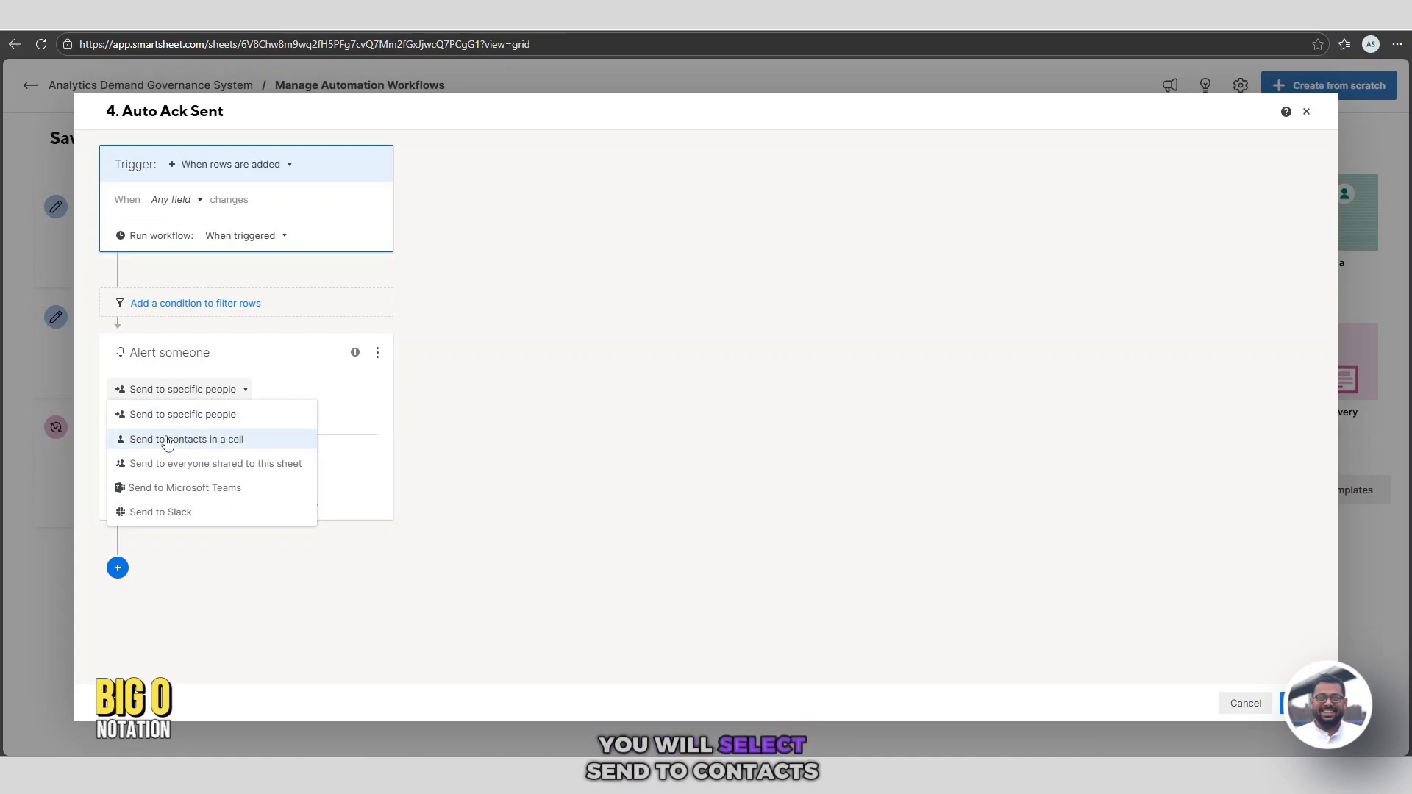
left_click(214, 442)
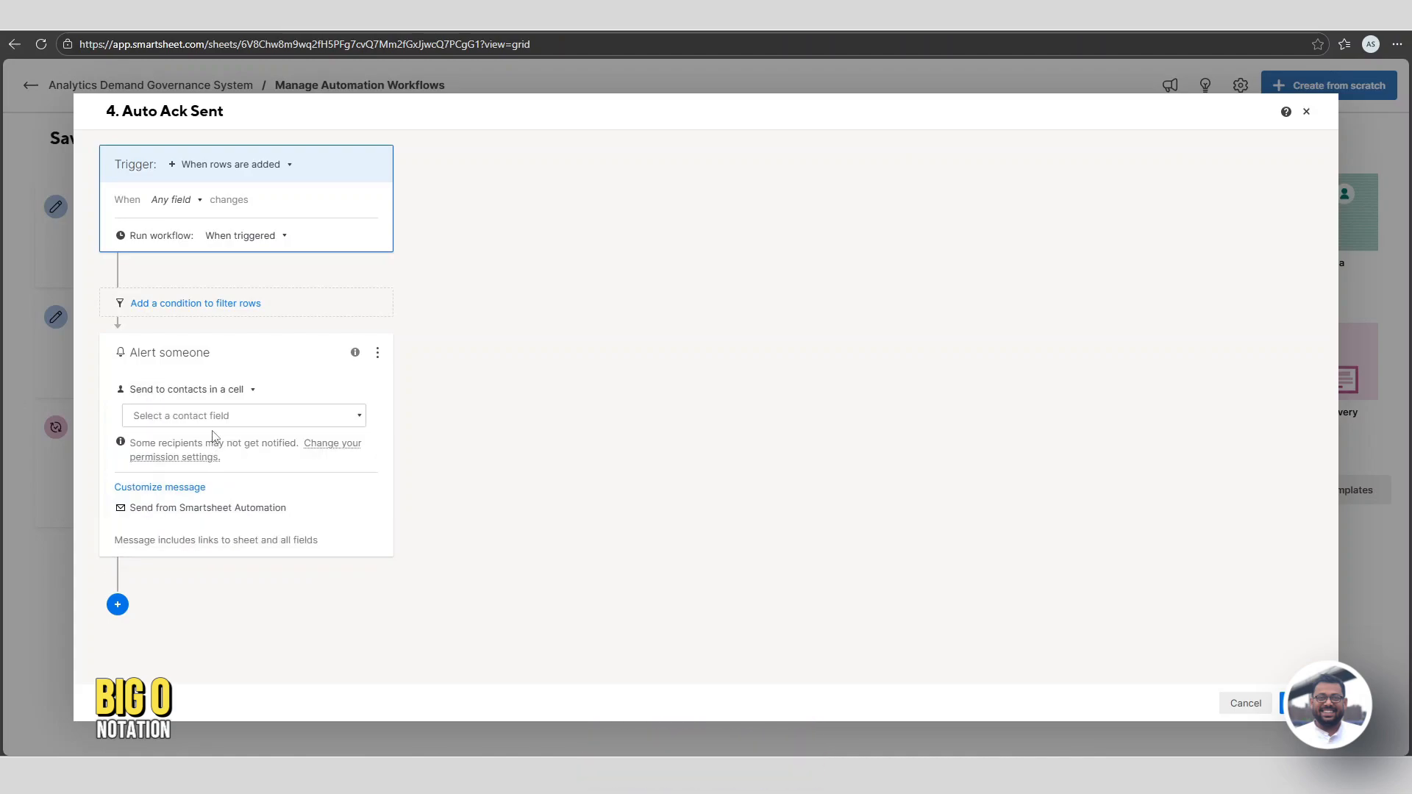
left_click(216, 415)
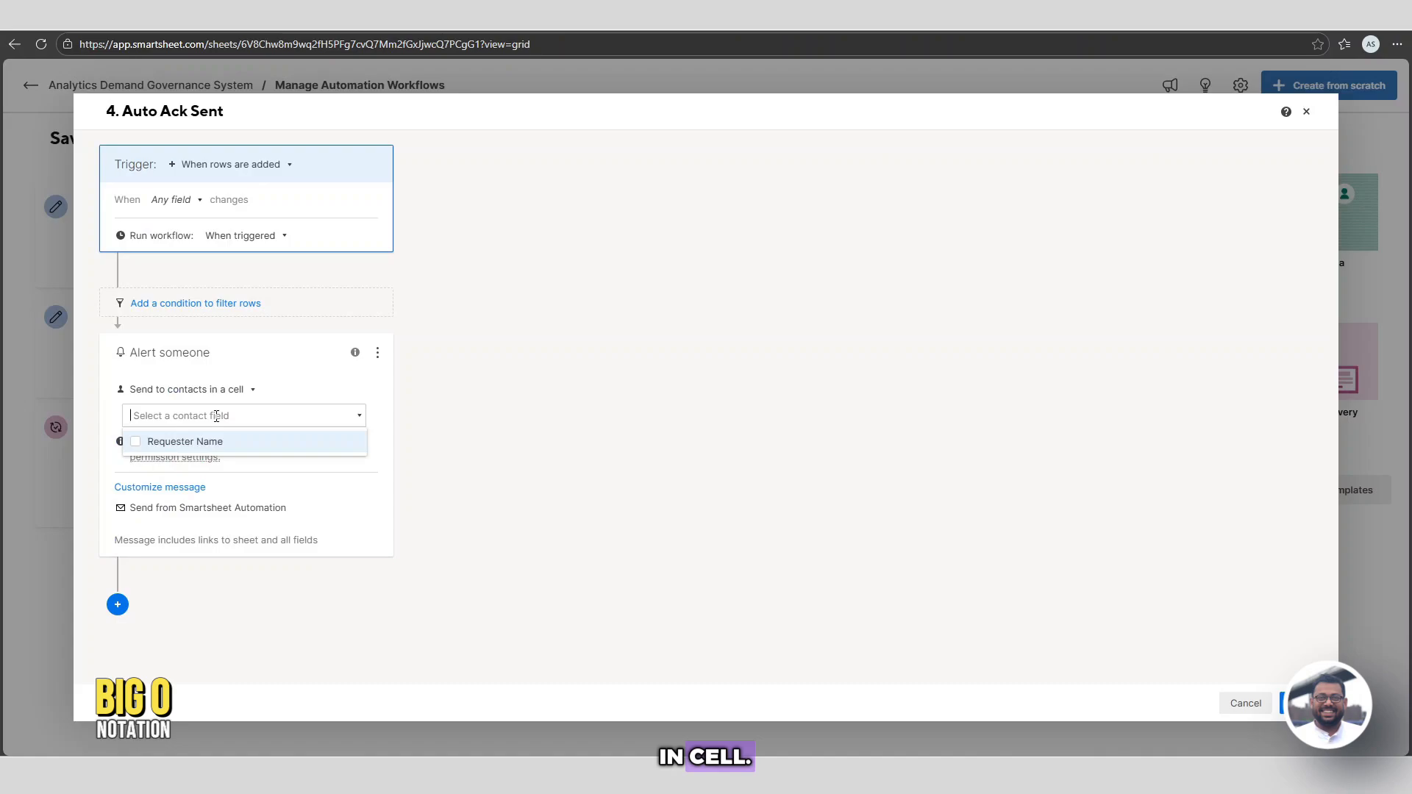
left_click(137, 446)
left_click(446, 450)
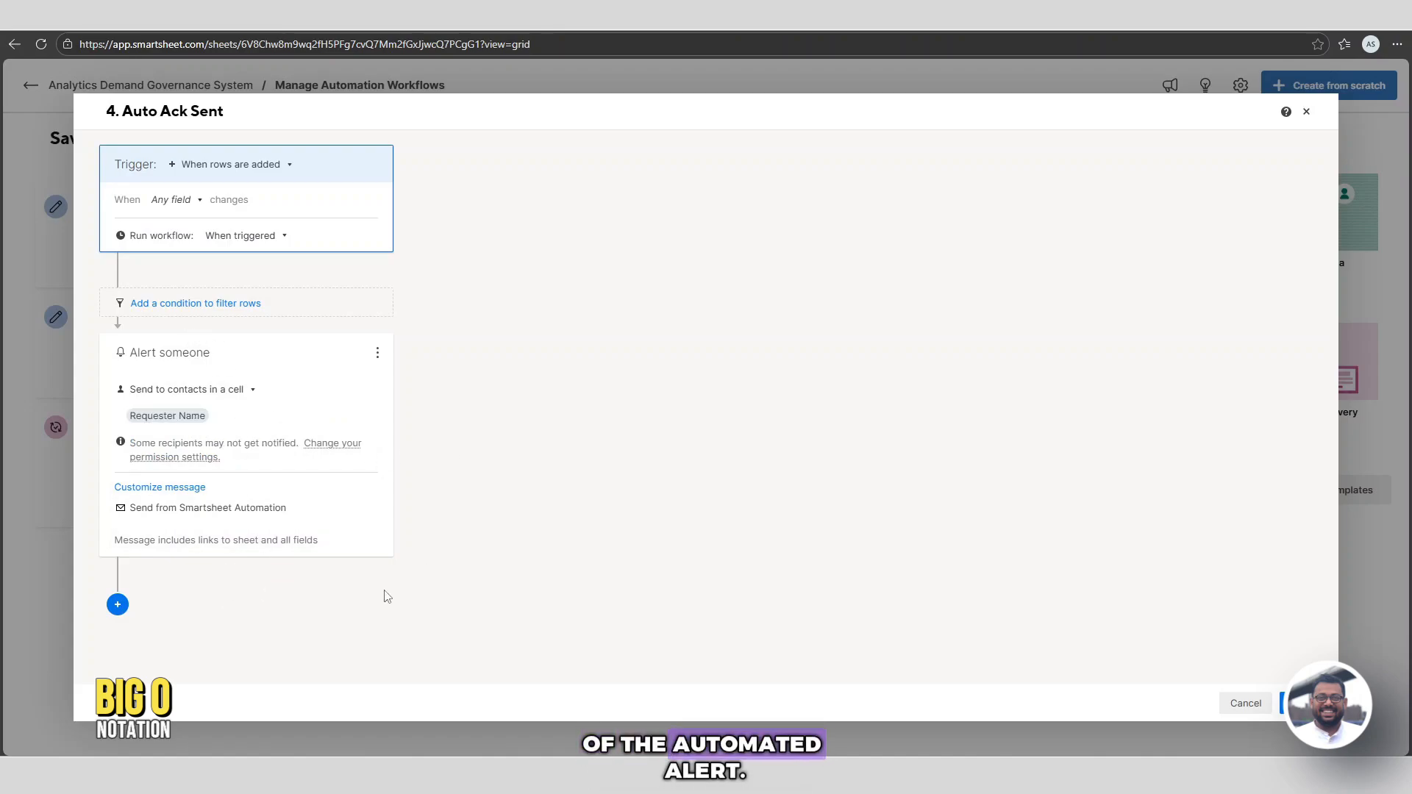
Customize the alert message with the subject "Request Recieved".
left_click(215, 520)
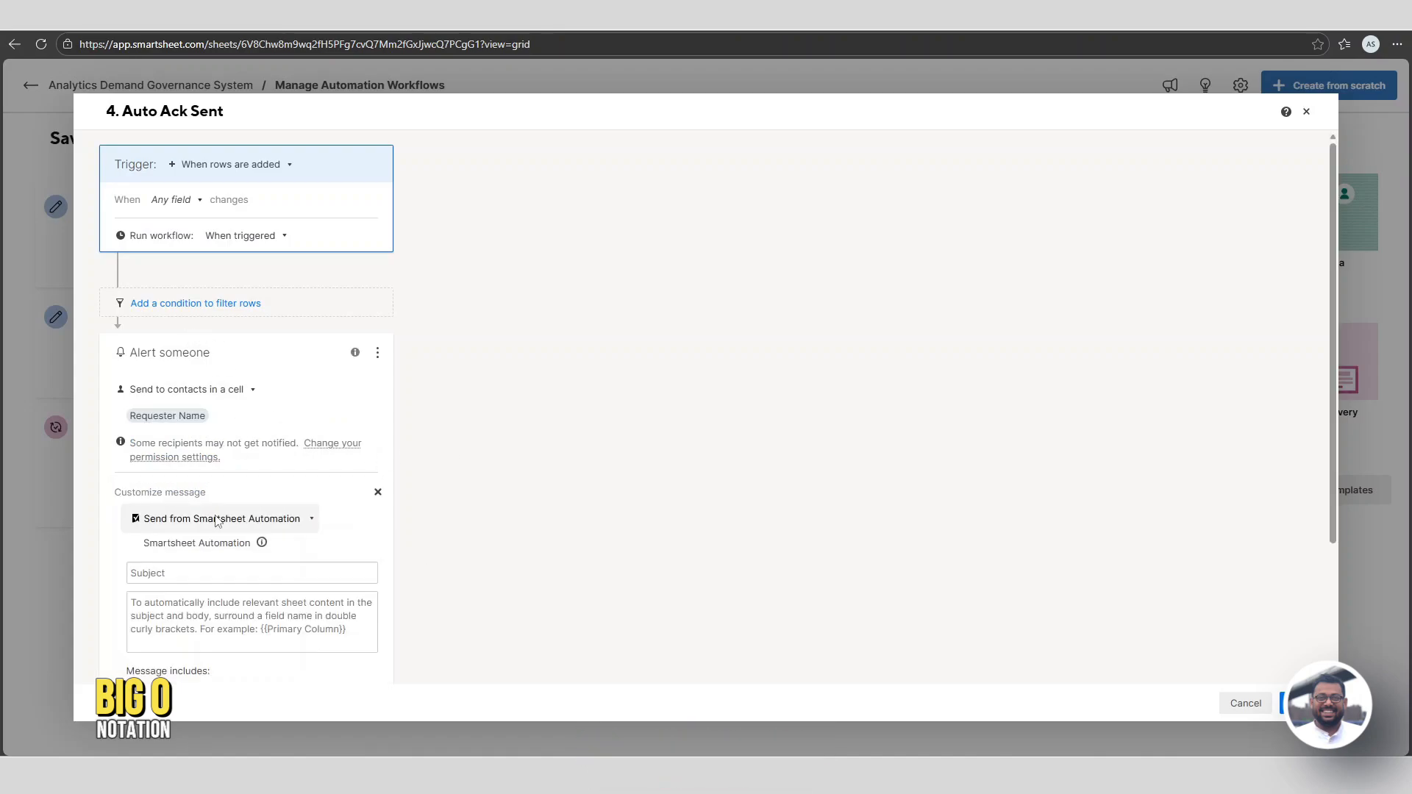
left_click(167, 574)
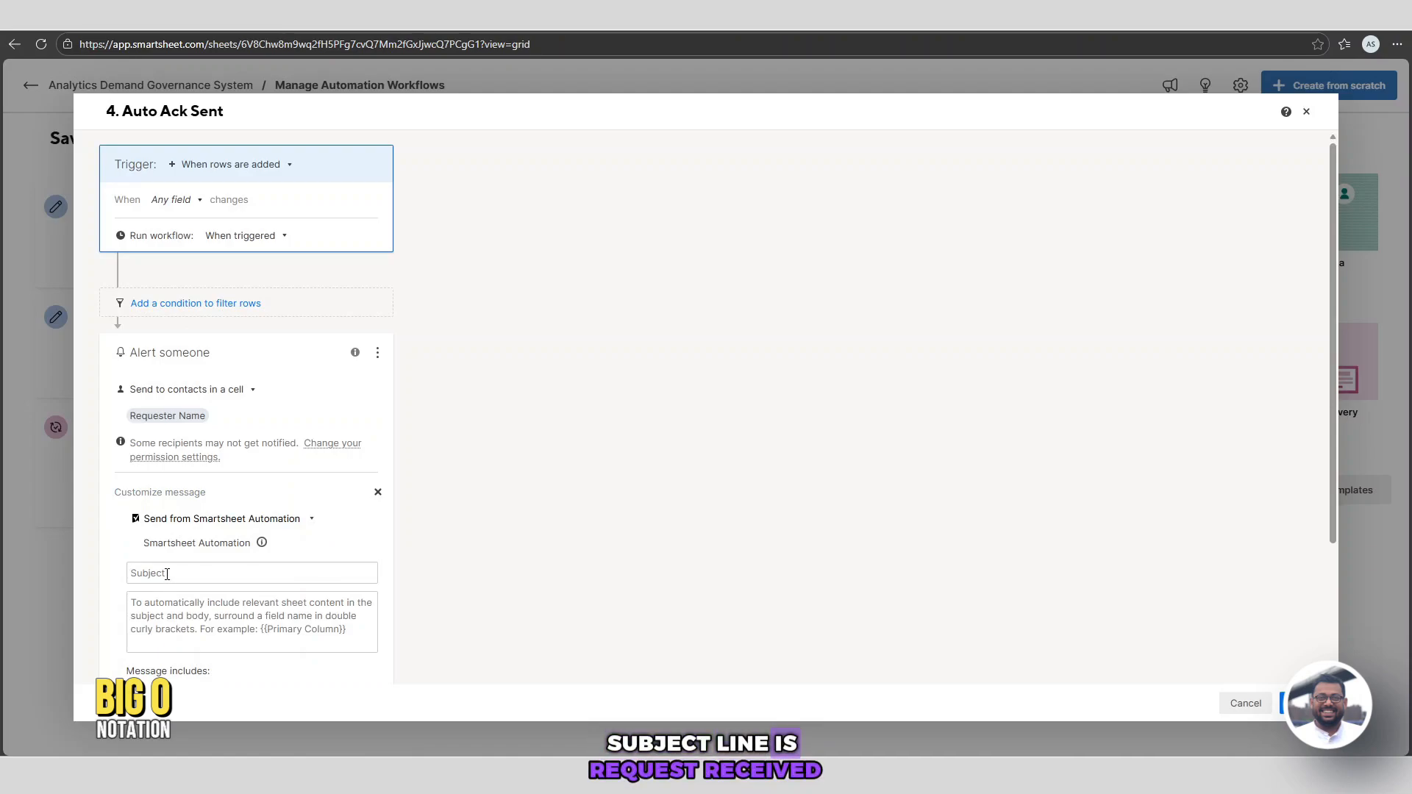
type("Request Recives")
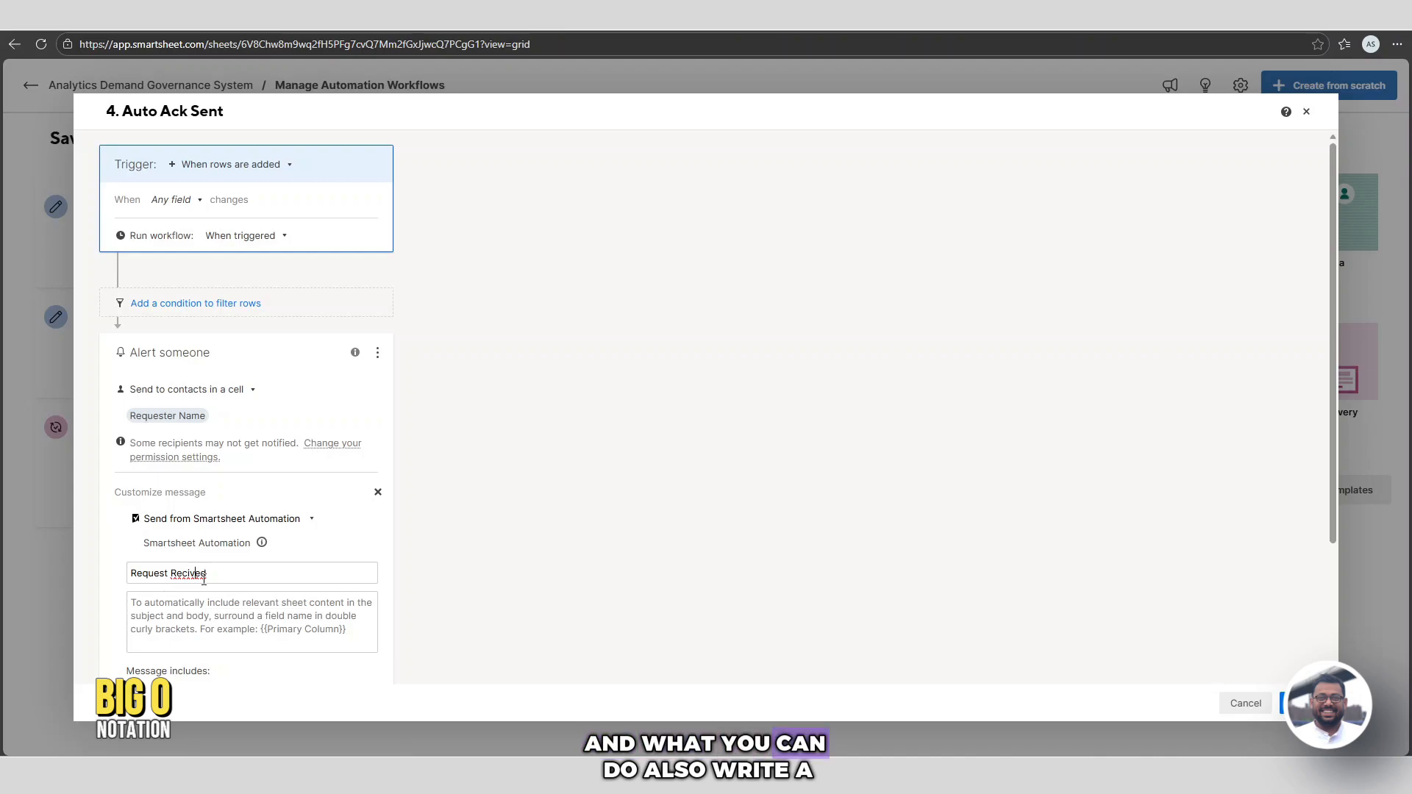
key("Left")
type("e")
Write the message body "Thank you so much for the request, we are taking a look at and will contact you if we need more info.".
left_click(201, 606)
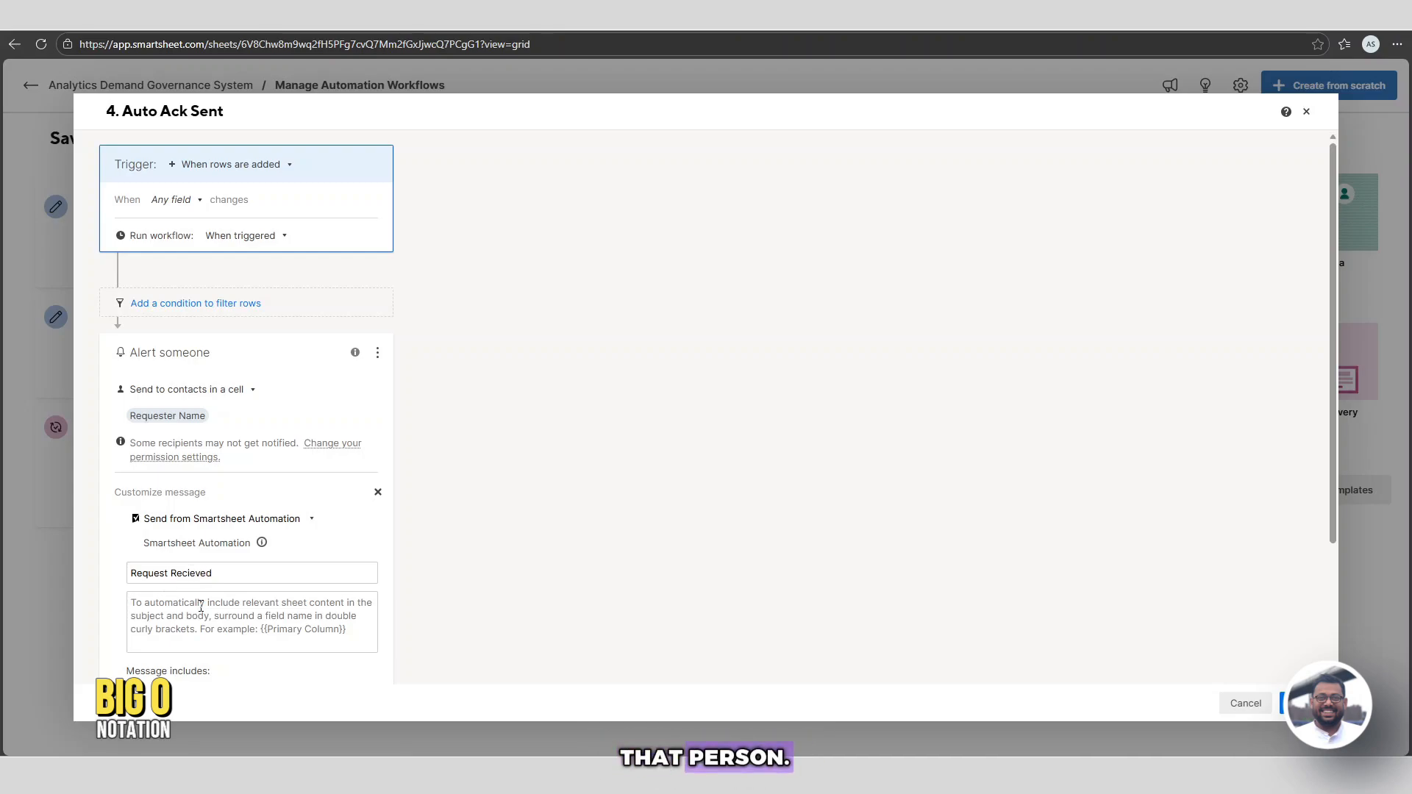
type("Than")
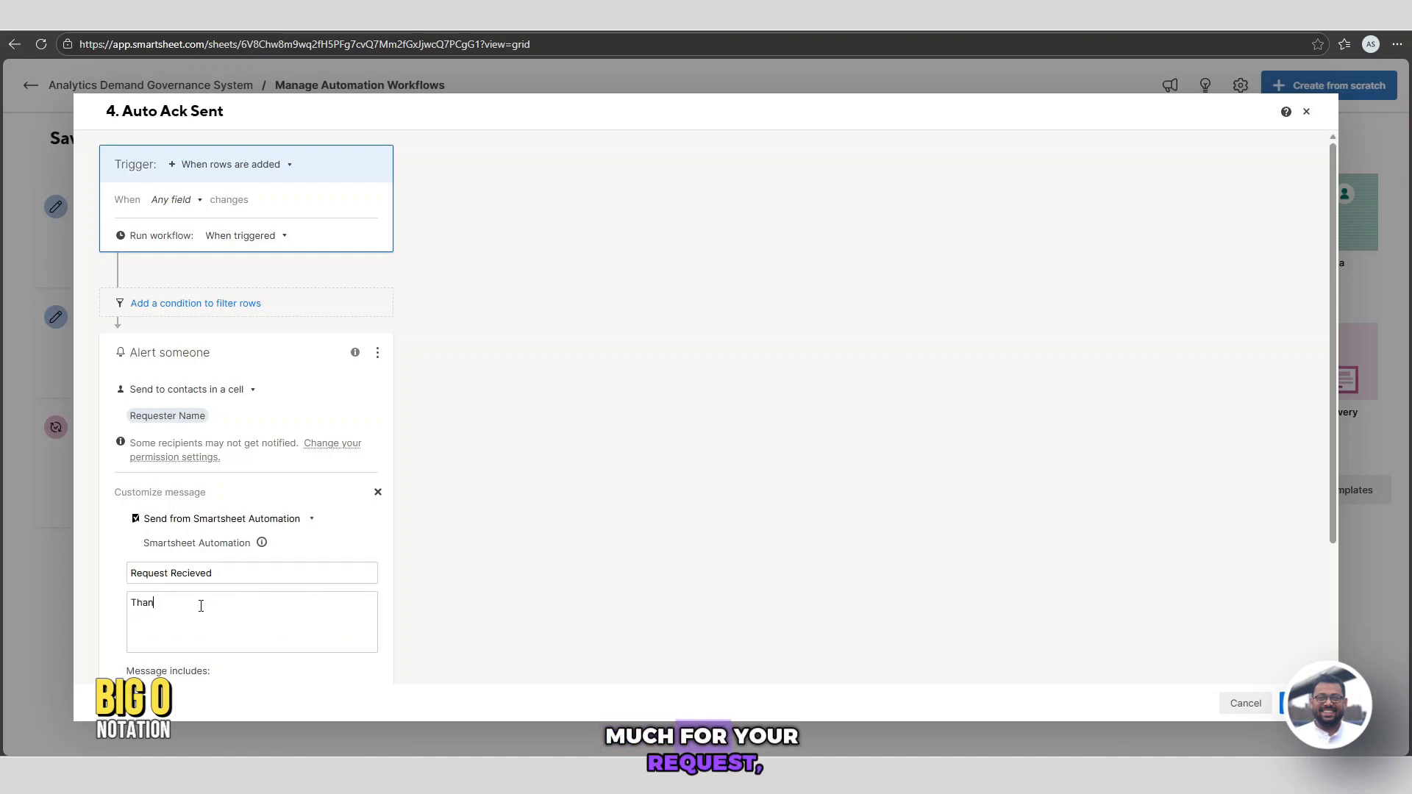
type("k you so much for ")
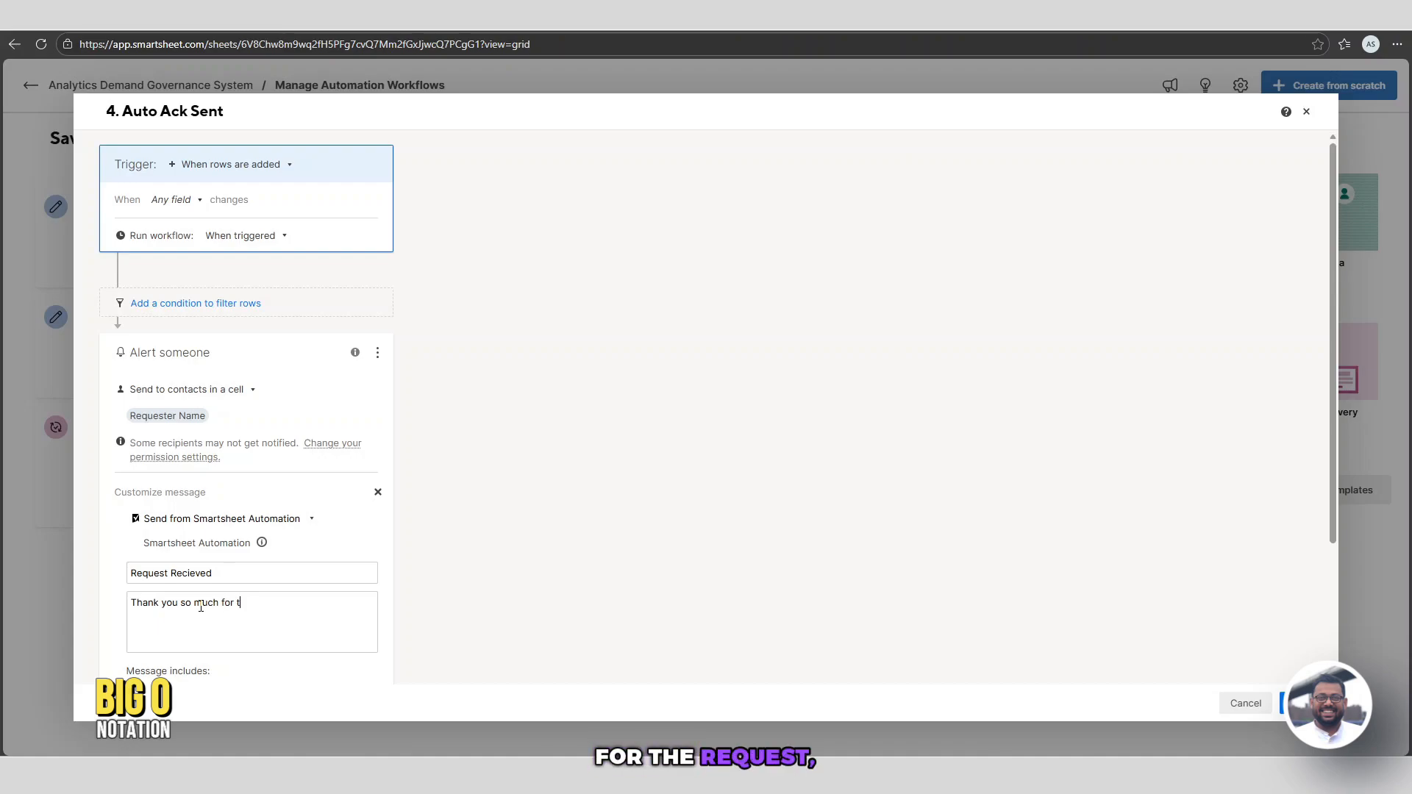
type("the request,")
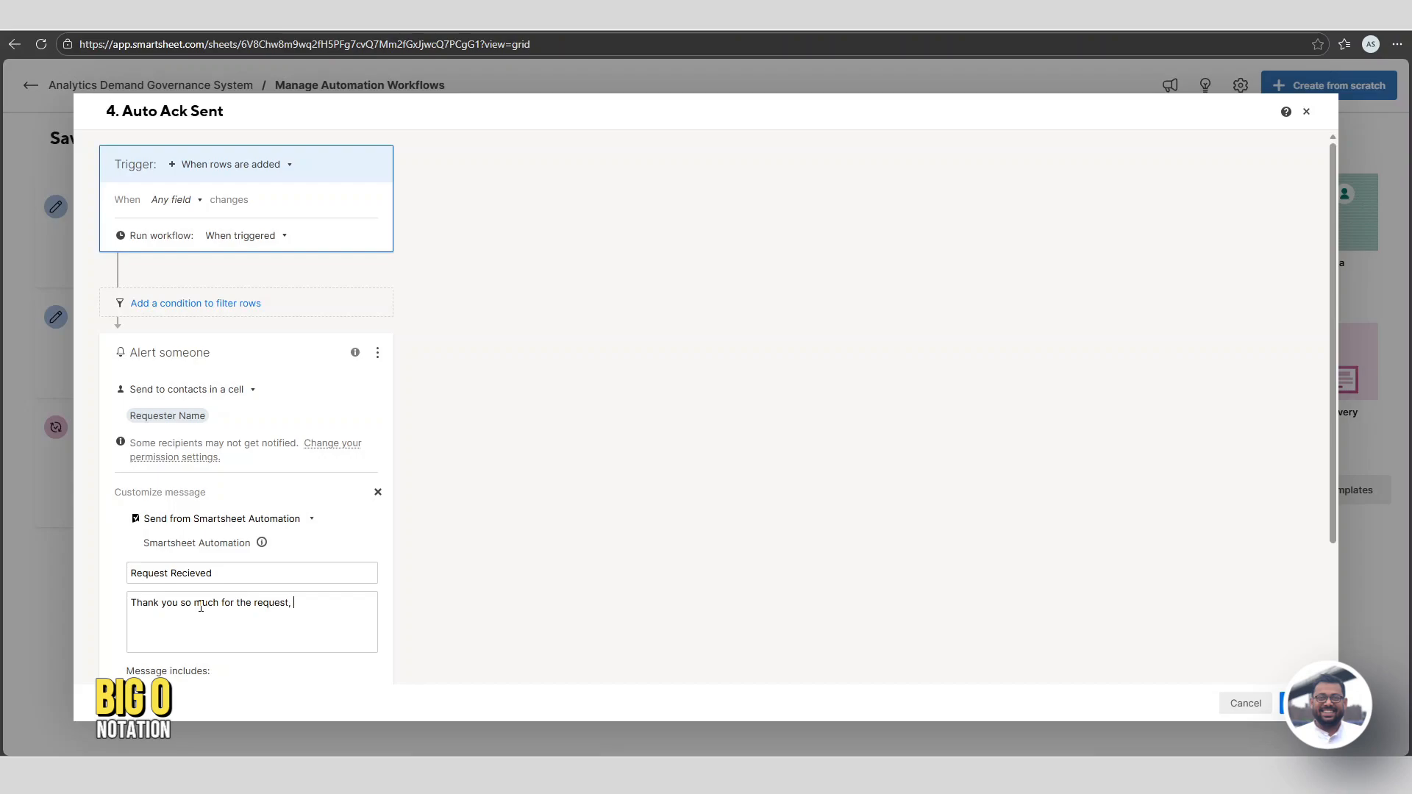
type("we are takin")
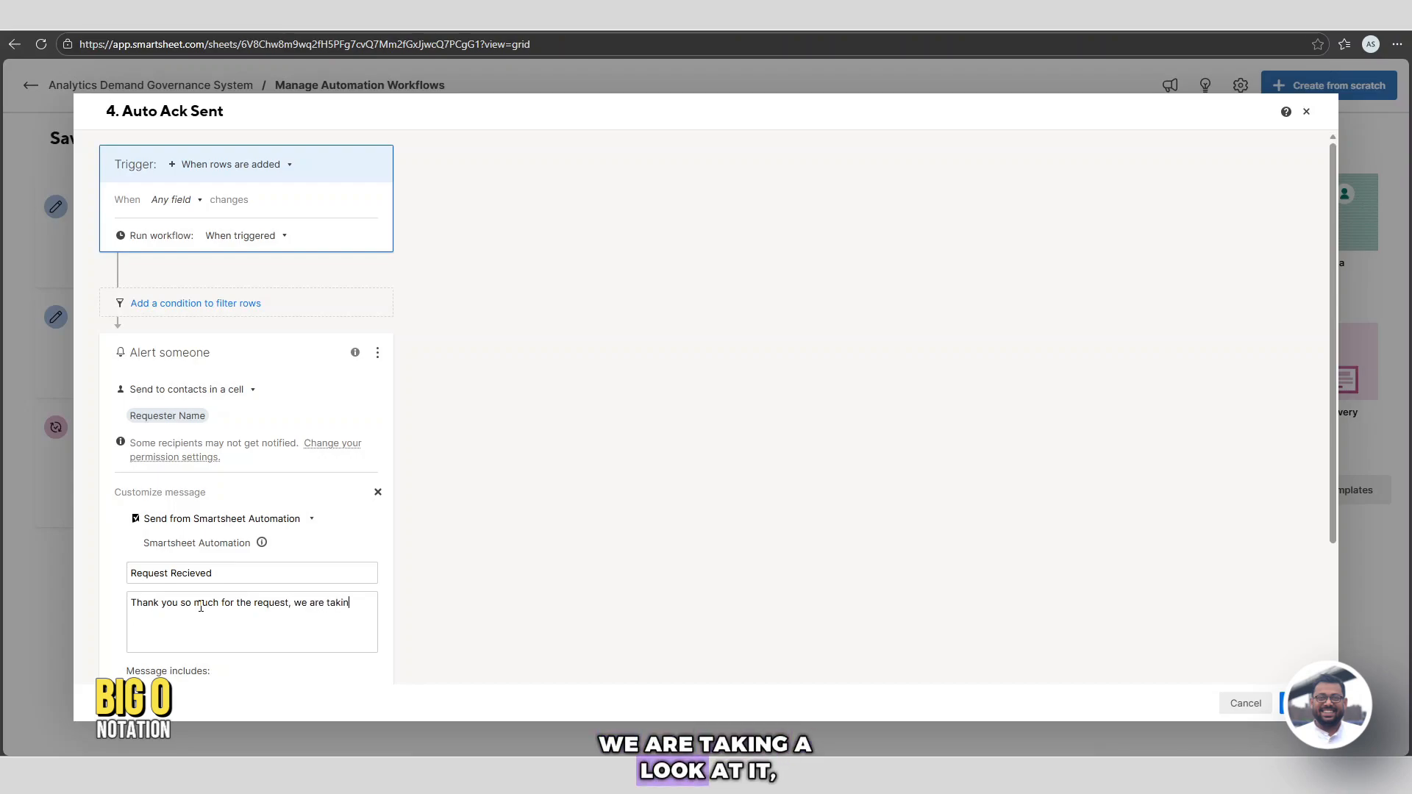
type("g a look ")
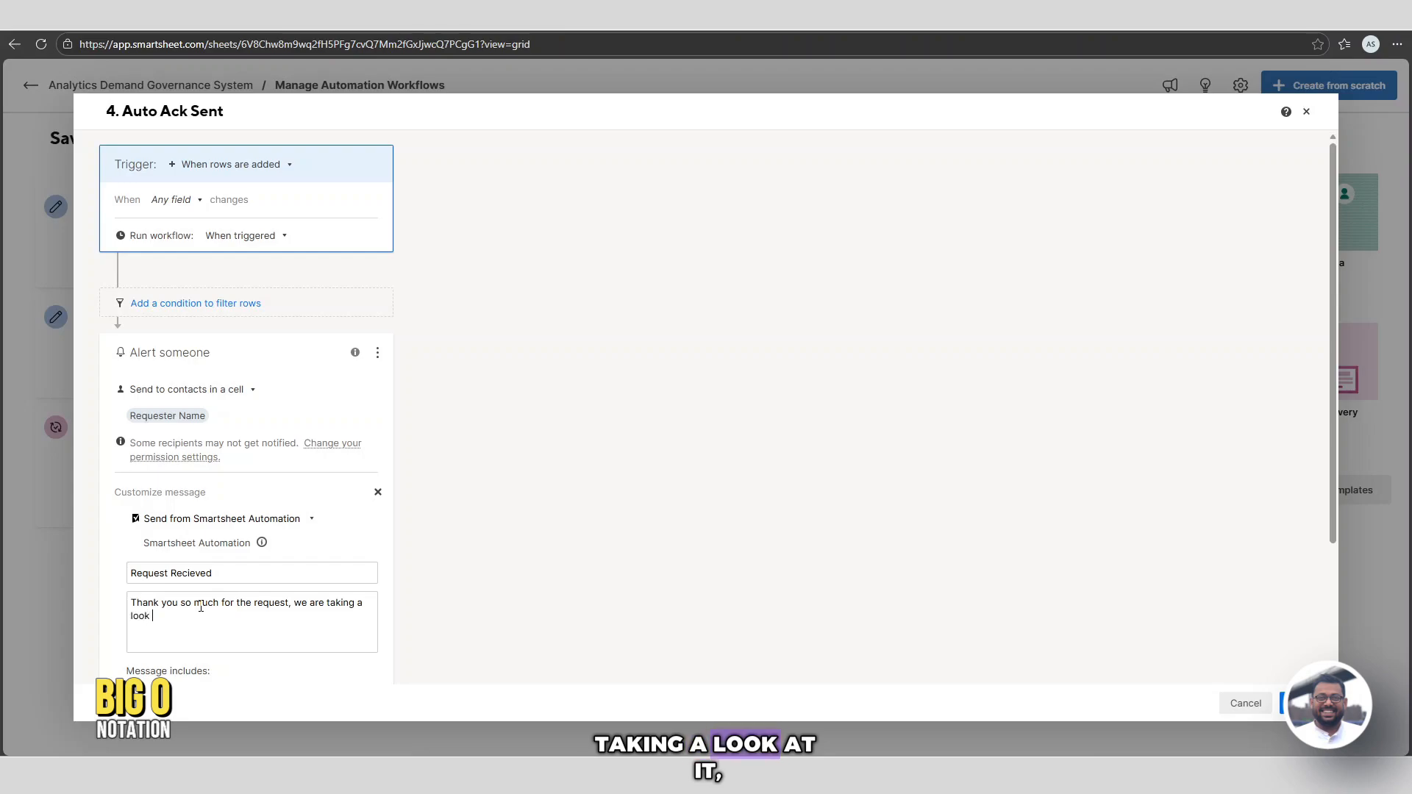
type("at and wi")
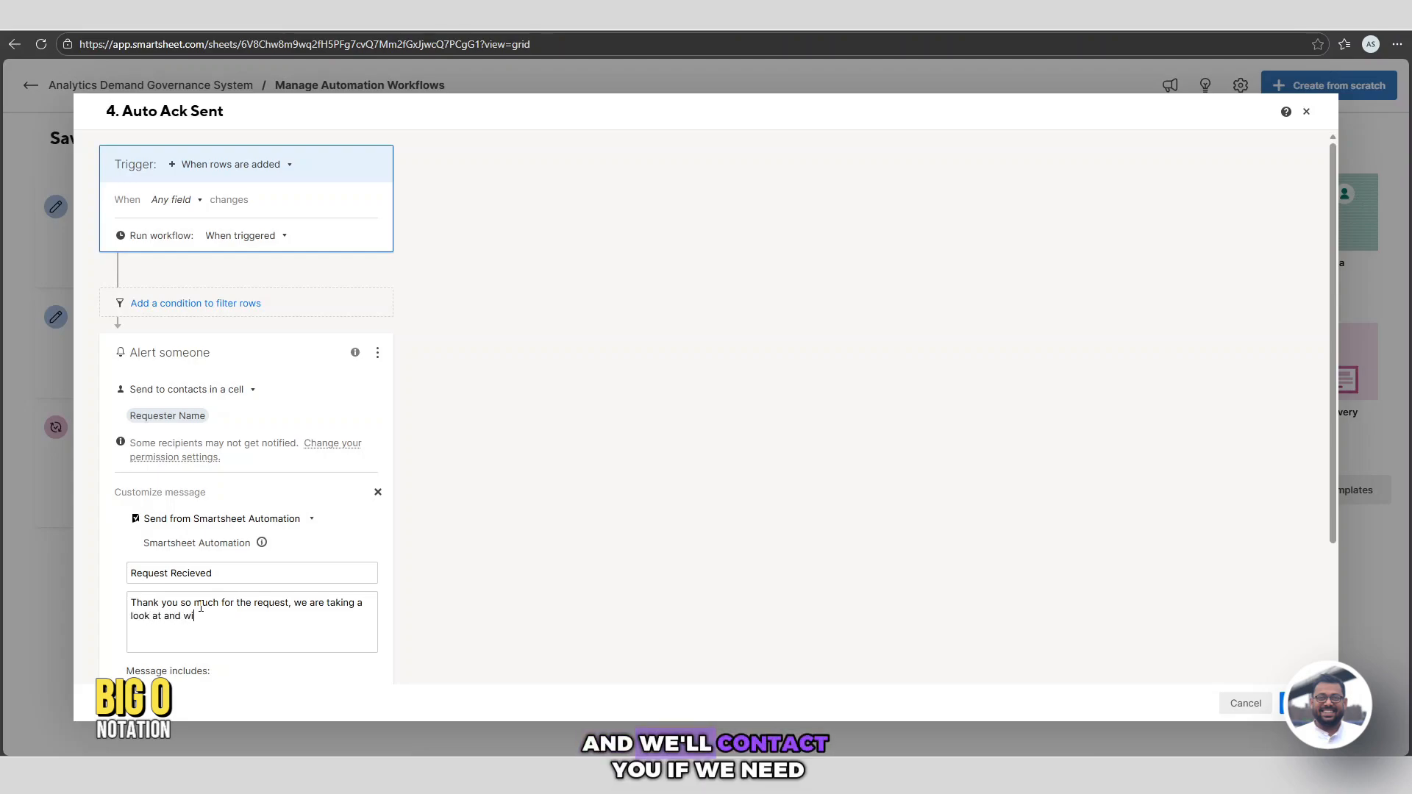
type("ll c")
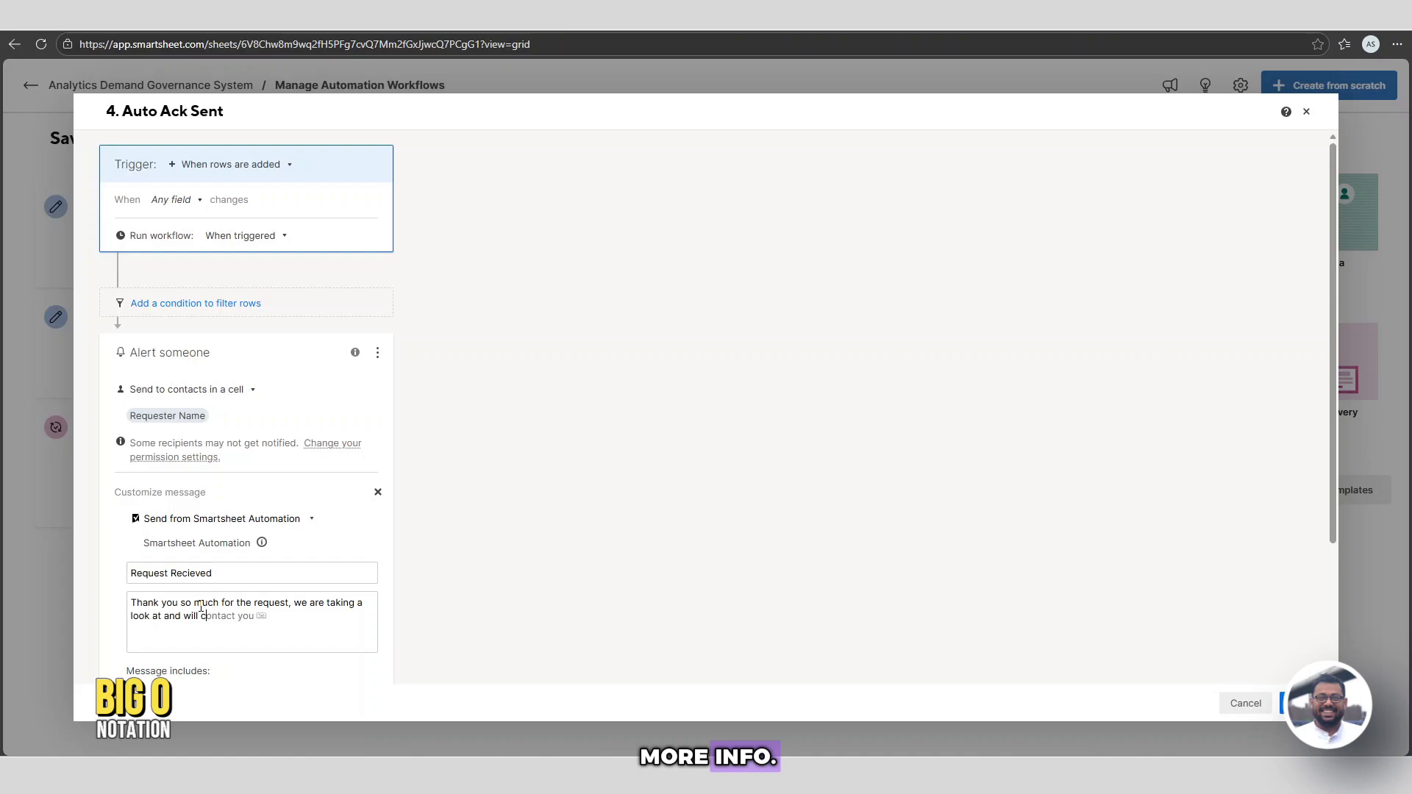
key("Tab")
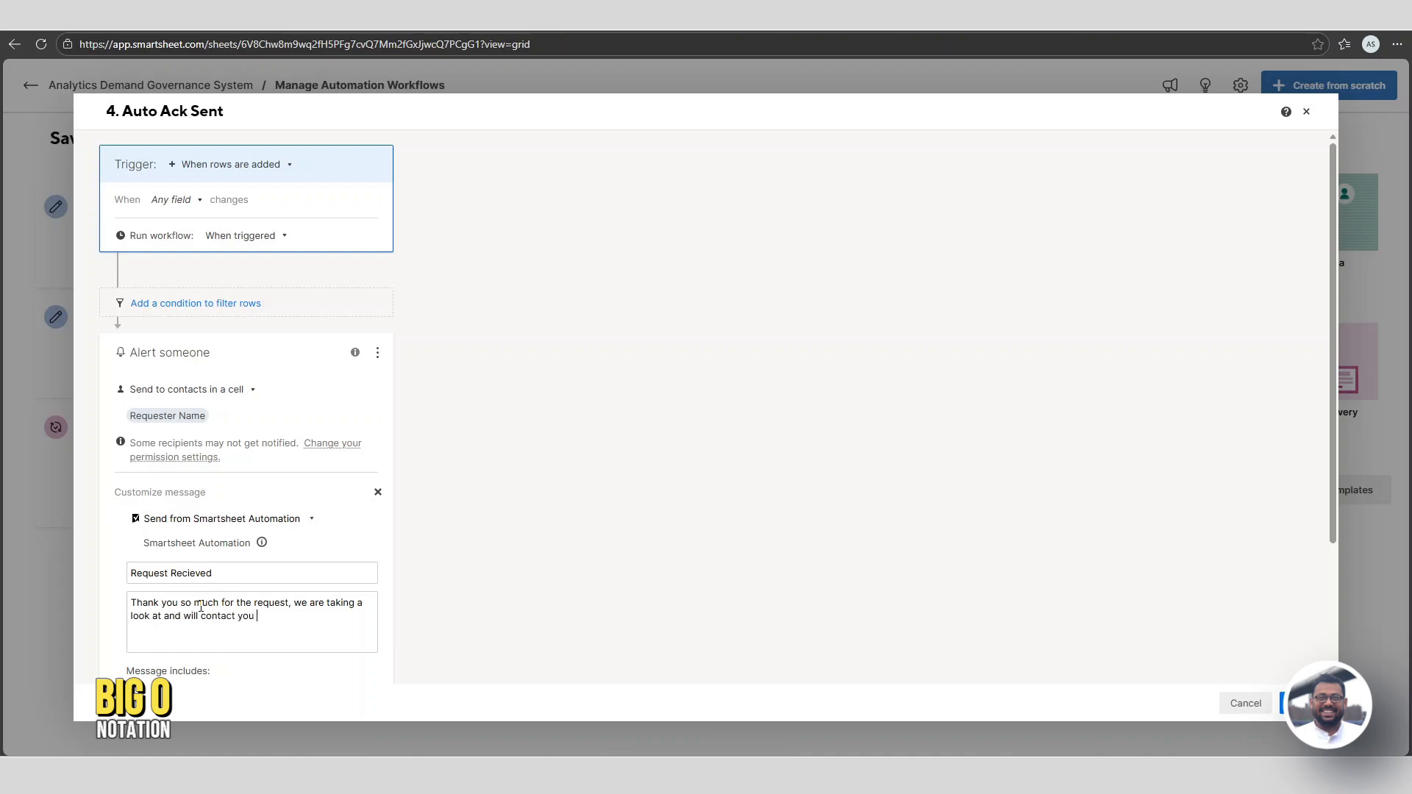
type("if w")
type("e need")
Close the message body with the sign-off "Best," and the sender's first name on the line below.
type("Best")
type(",")
key("Return")
type("s")
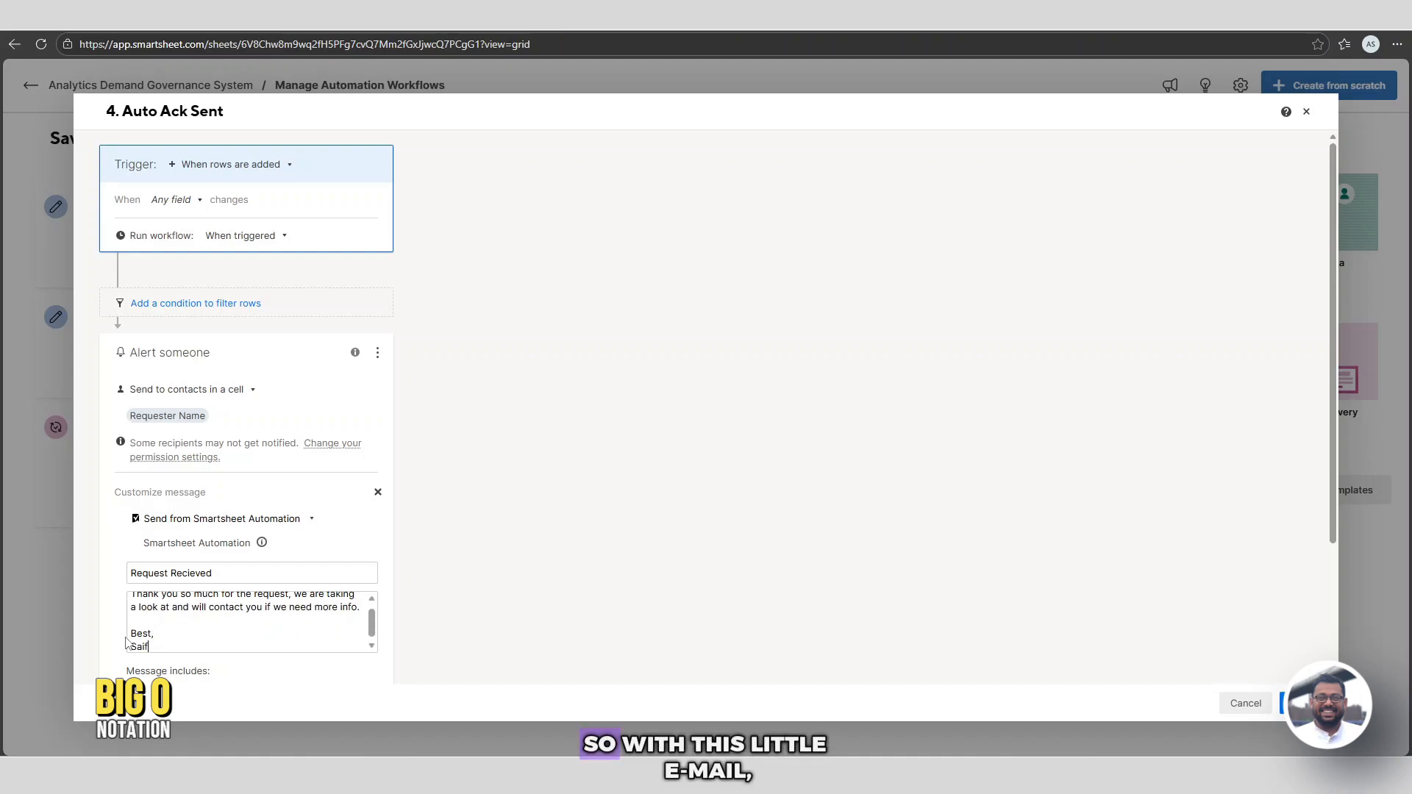
Insert the greeting "Hi," and a blank line above the thank-you text in the message body.
scroll(203, 606, "up", 1)
left_click(131, 603)
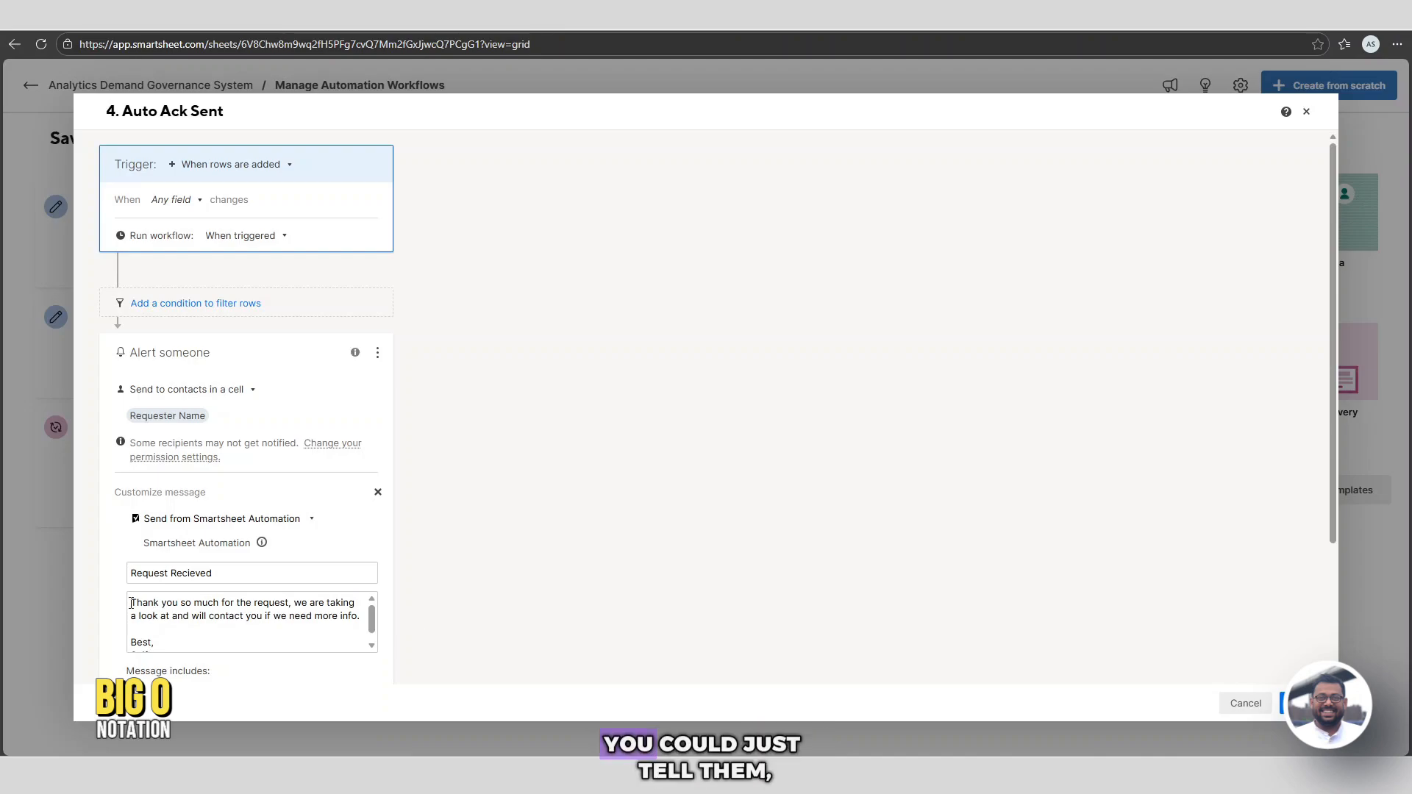
key("Return")
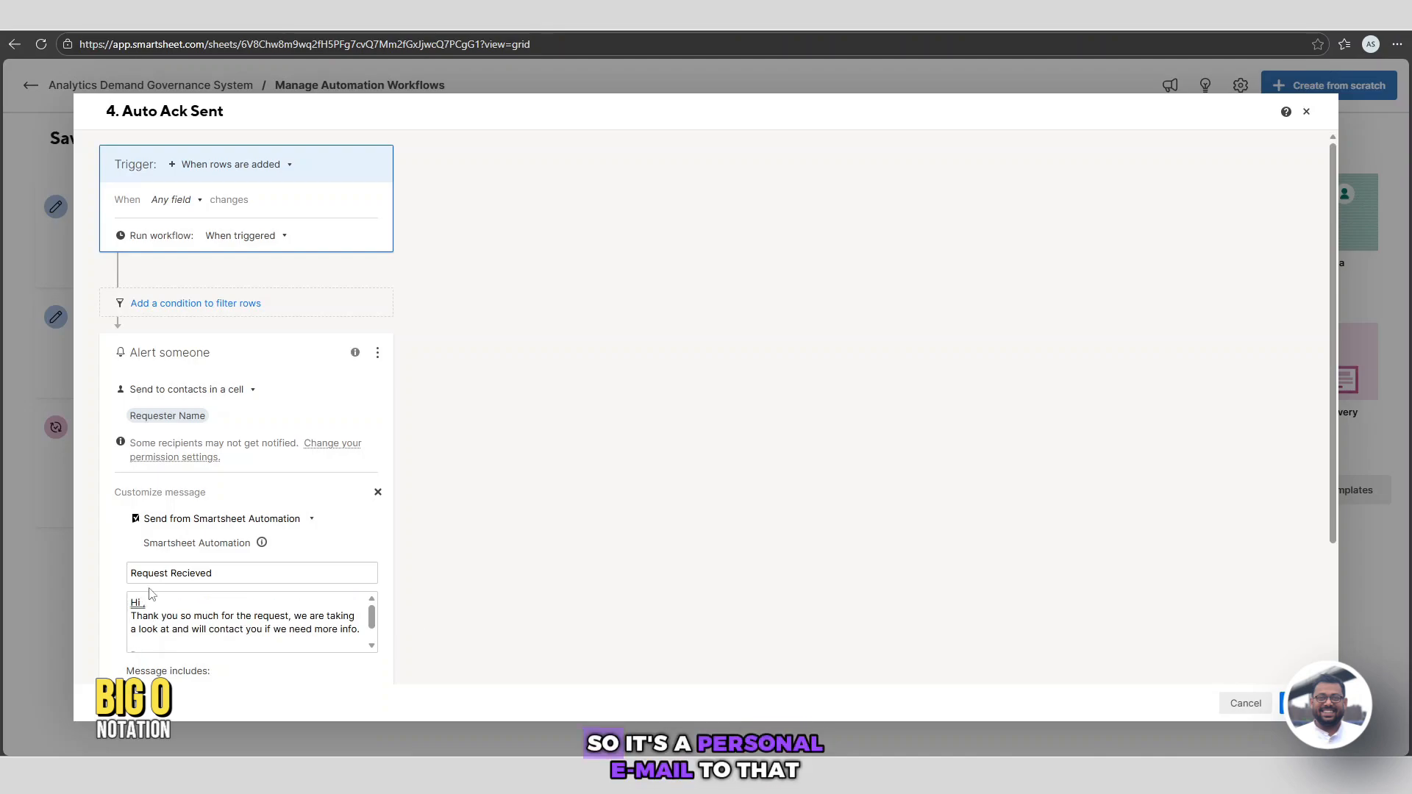
key("Return")
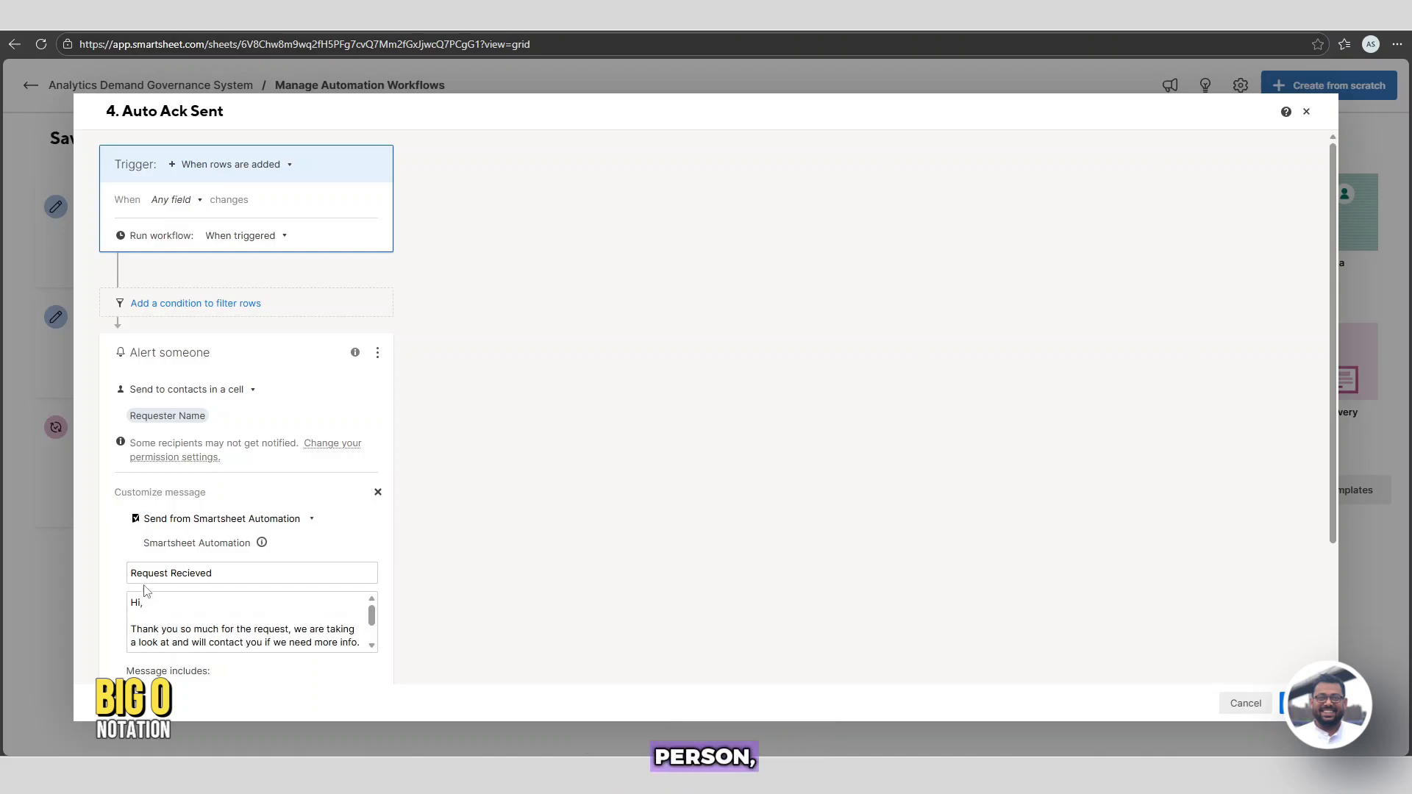
Keep the message set to include links to the sheet and all fields, and save the workflow.
scroll(309, 559, "down", 3)
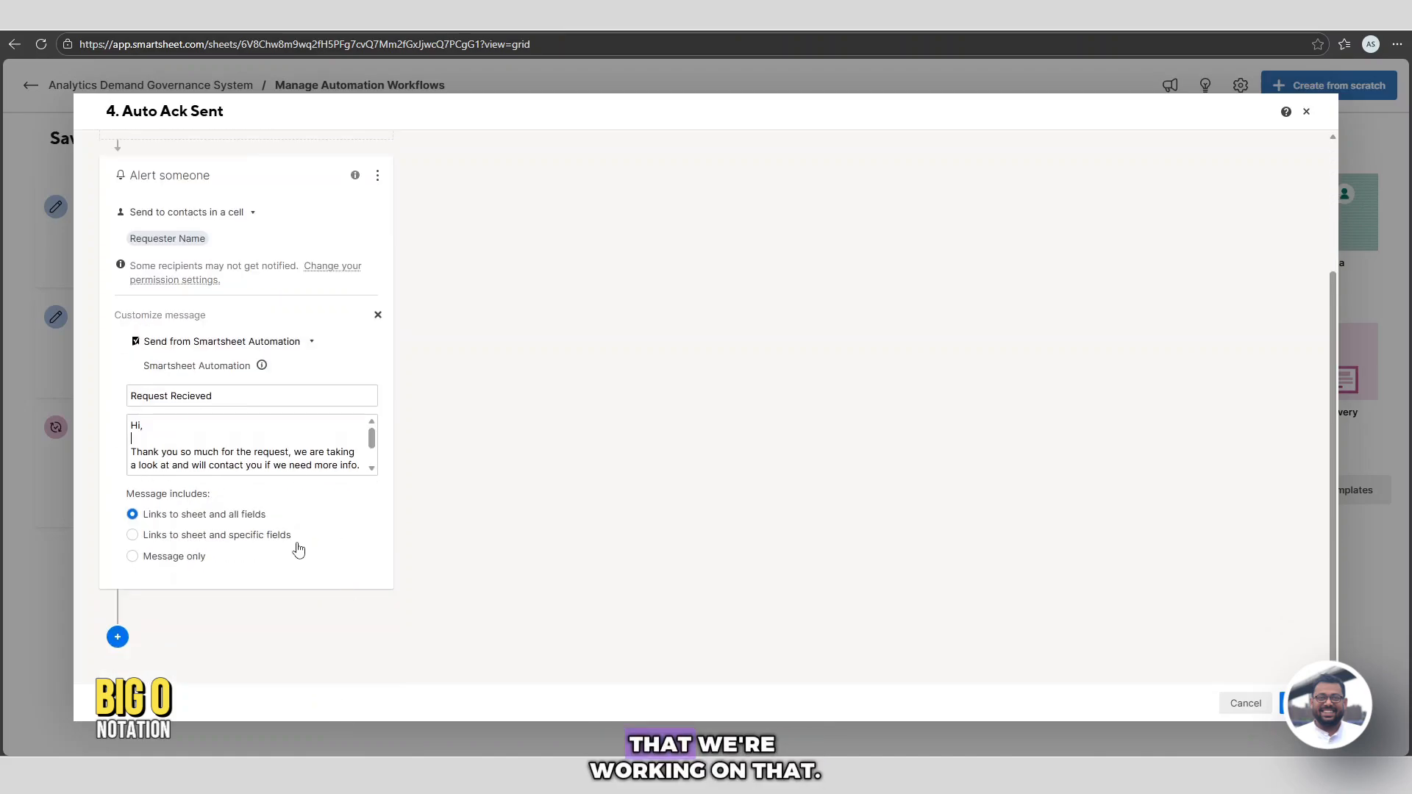
left_click(133, 557)
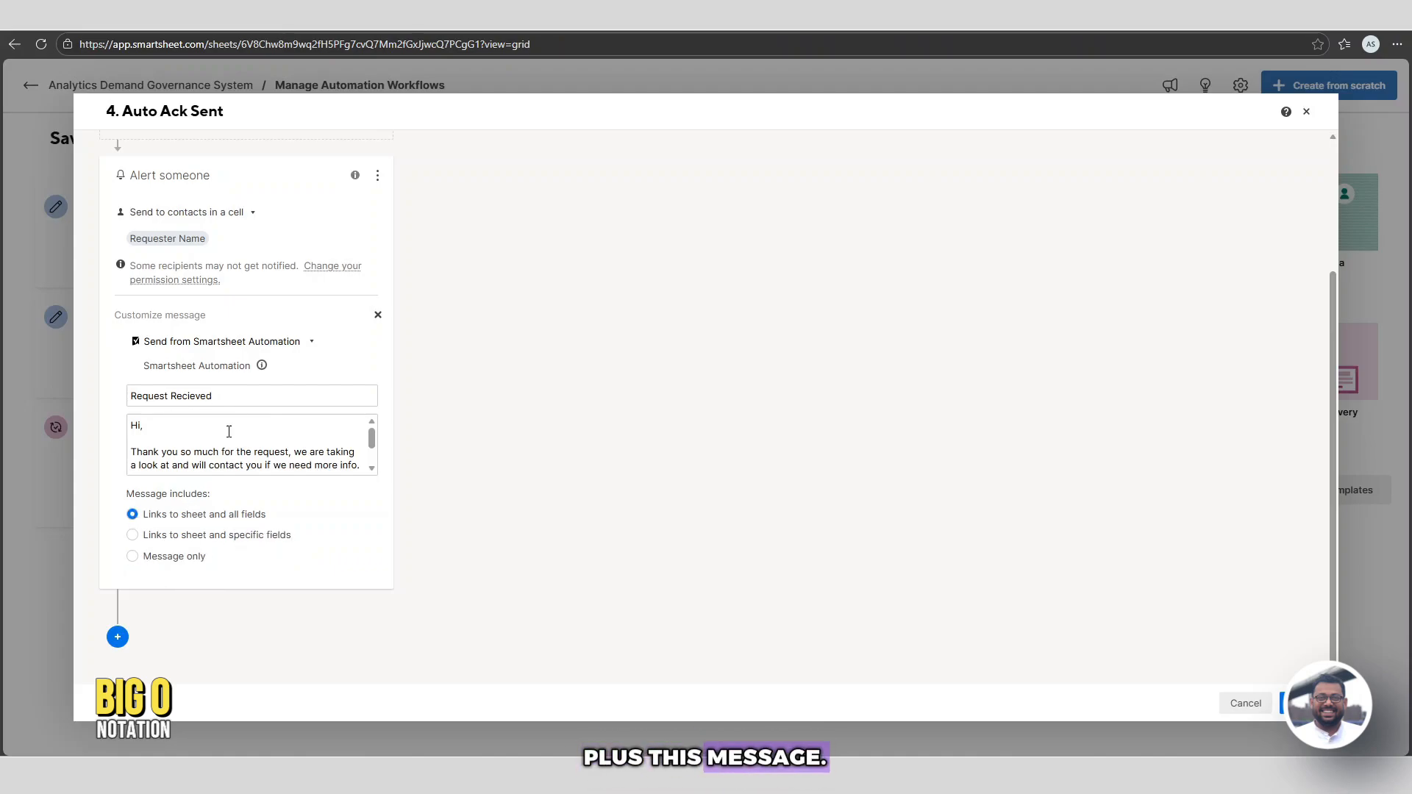
left_click(1302, 703)
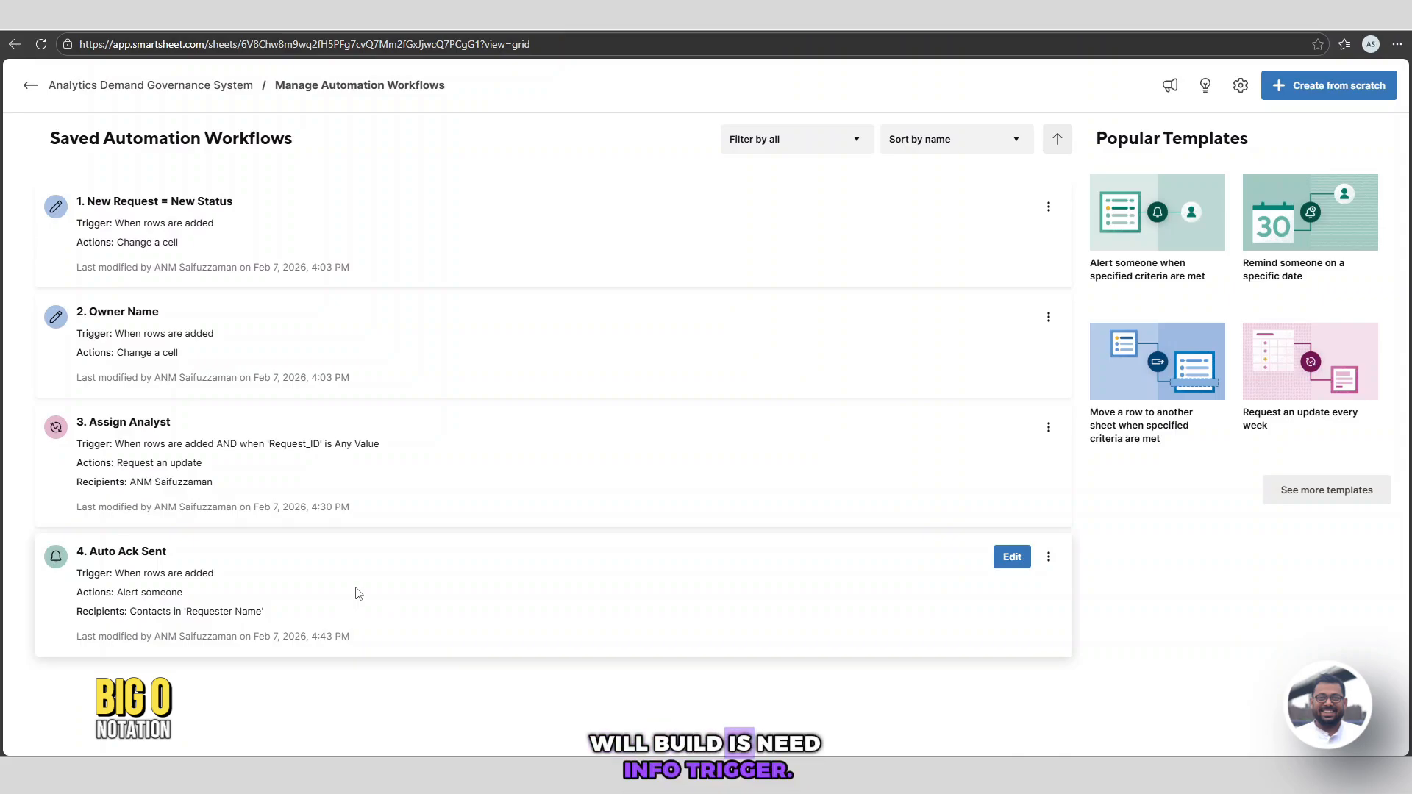
Review the request columns in the sheet and create an automation workflow from scratch named "5. Need more Info".
left_click(31, 85)
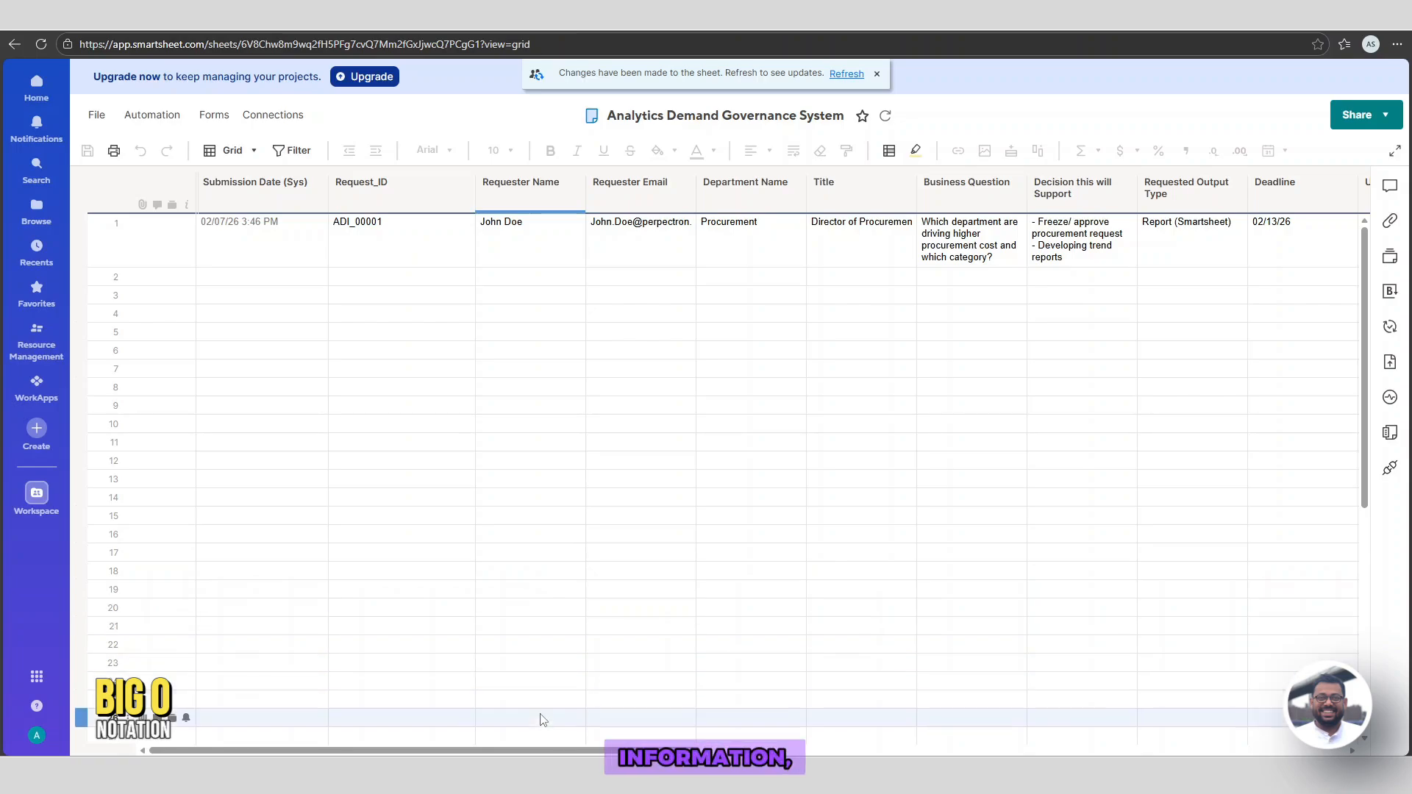
left_click_drag(540, 751, 670, 752)
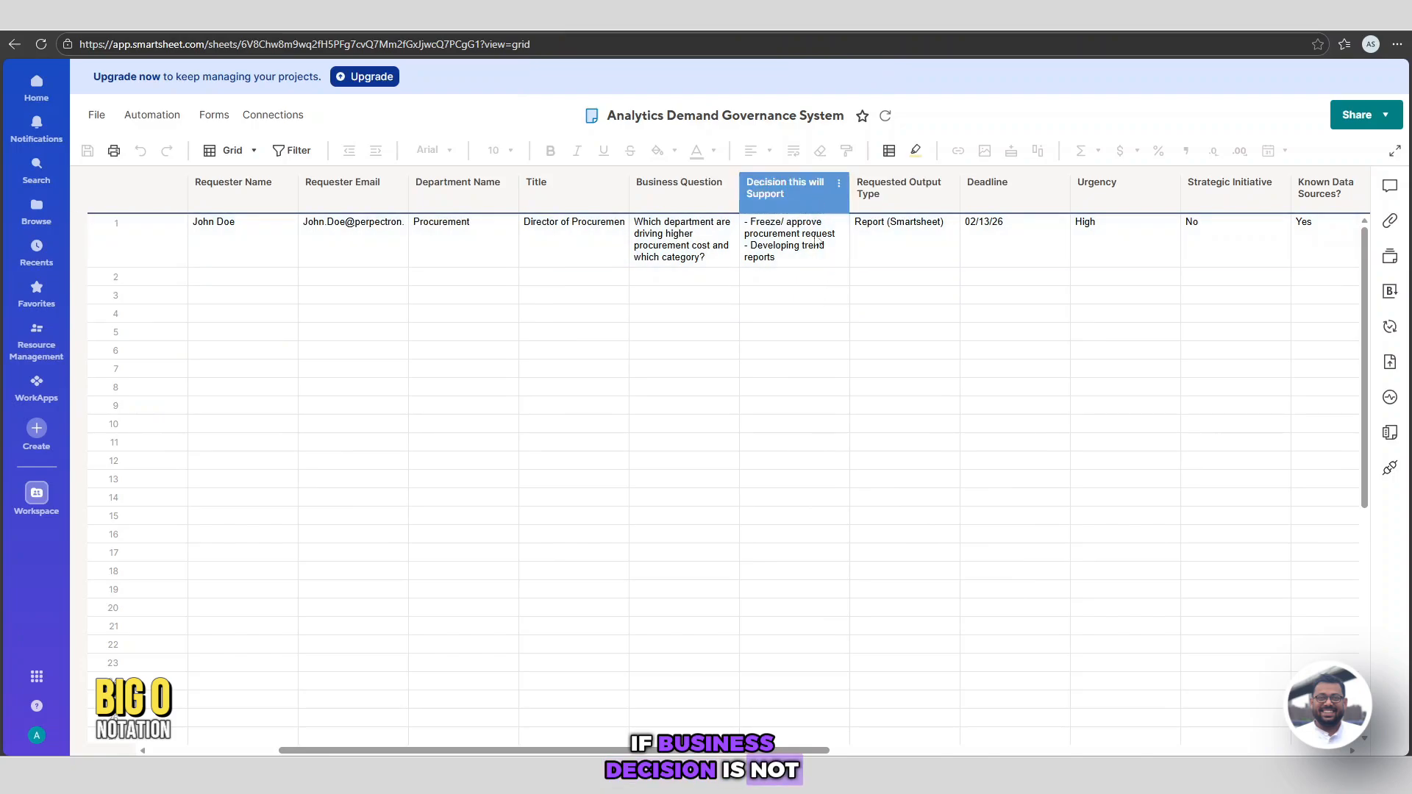
left_click_drag(653, 751, 780, 751)
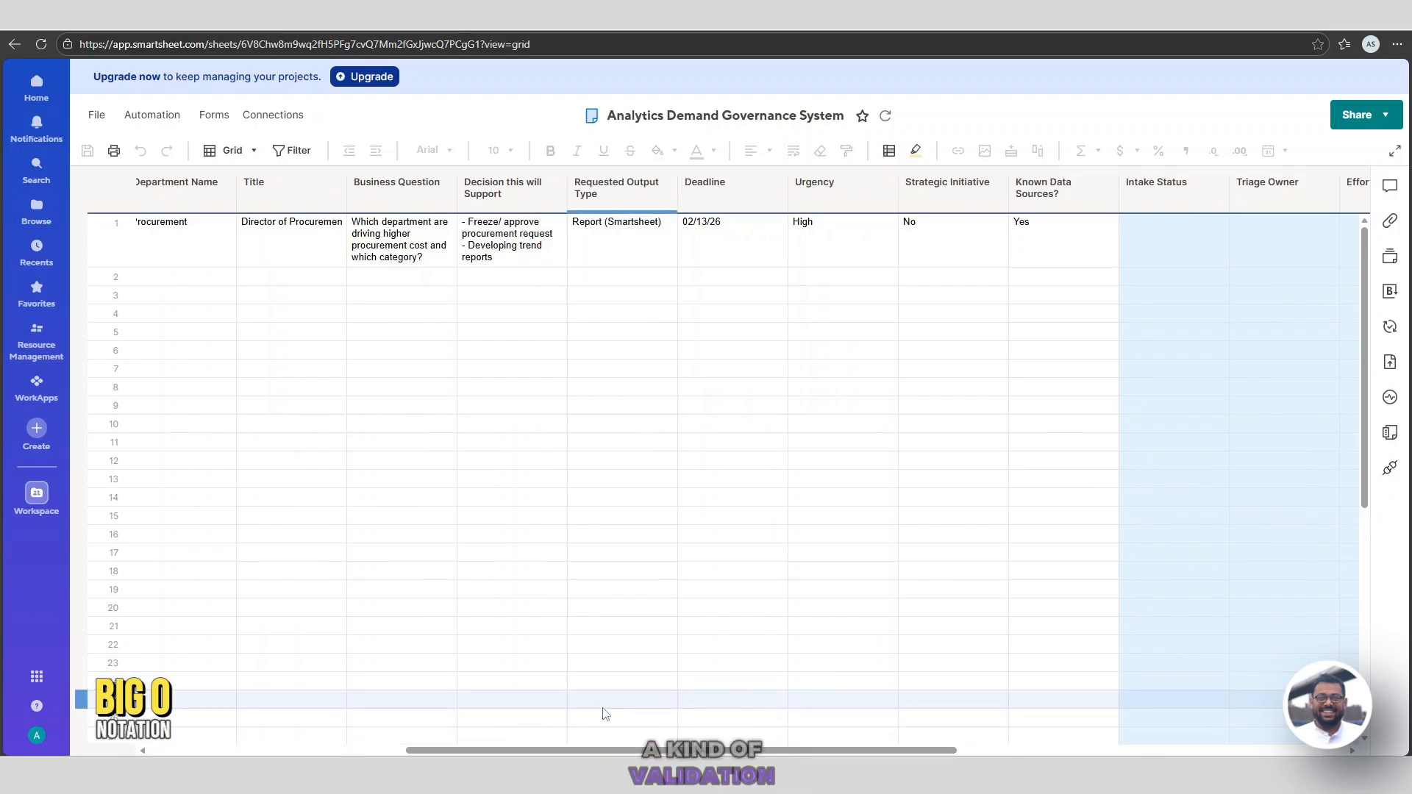
mouse_move(519, 752)
left_mouse_down()
mouse_move(538, 752)
mouse_move(492, 752)
left_mouse_up()
left_click(152, 114)
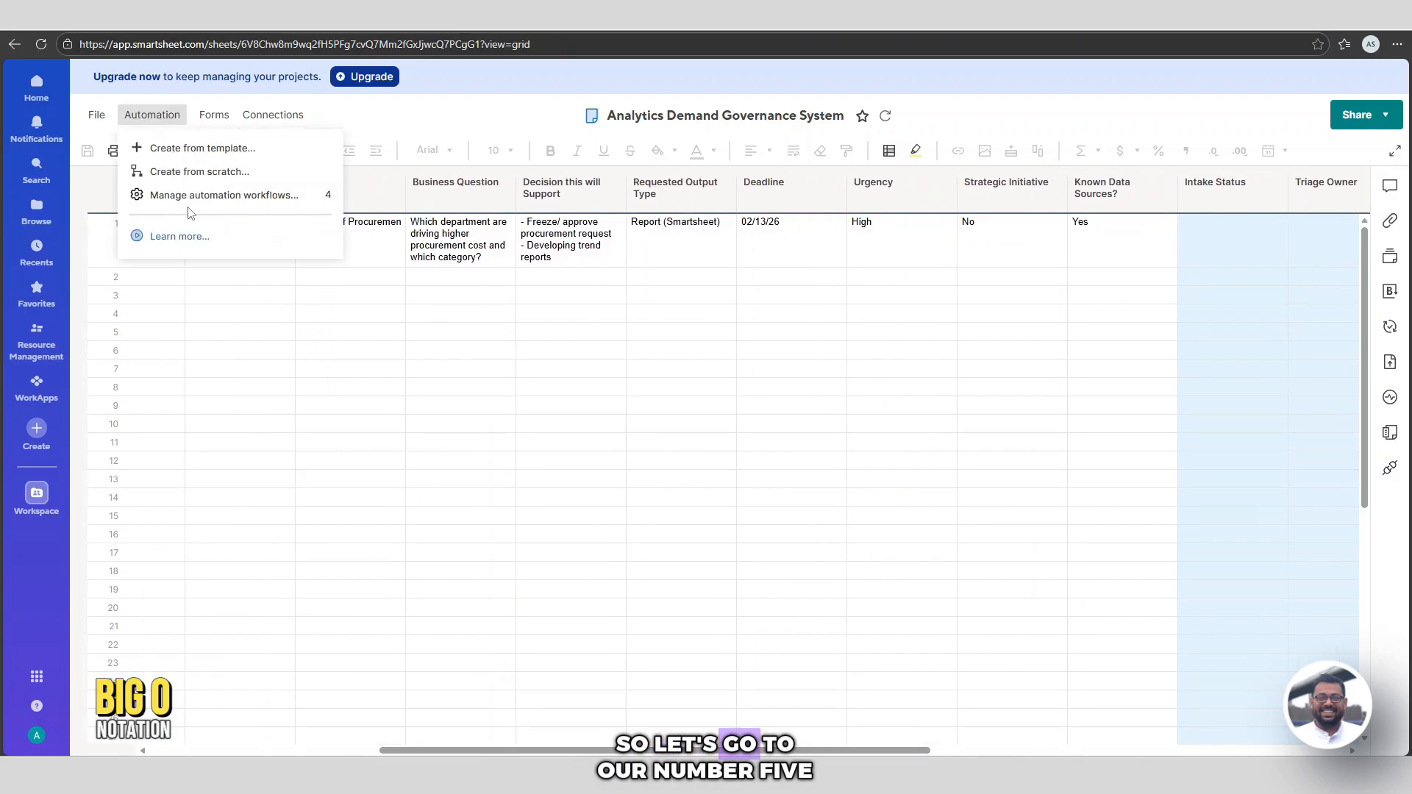
left_click(193, 194)
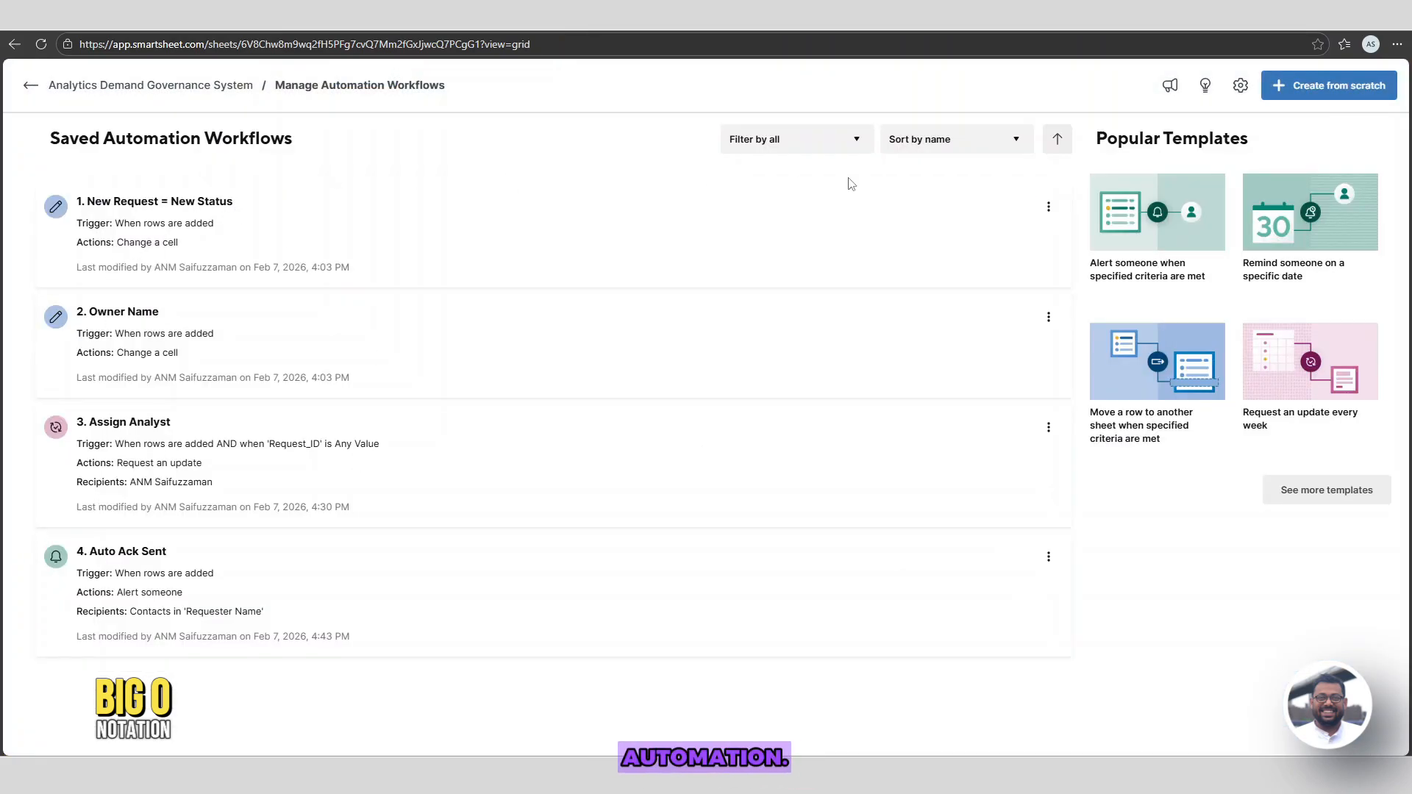
left_click(1272, 88)
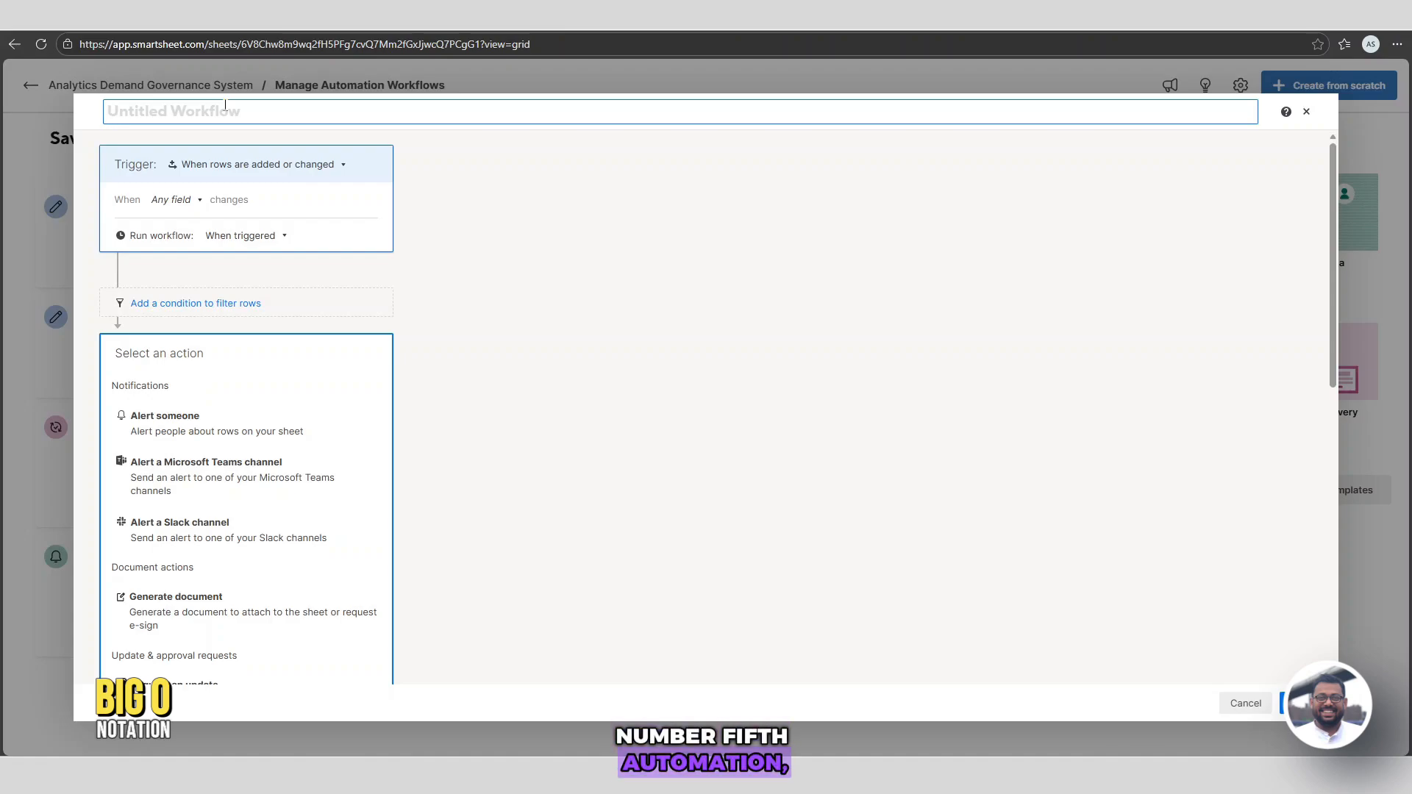
type("5. Need")
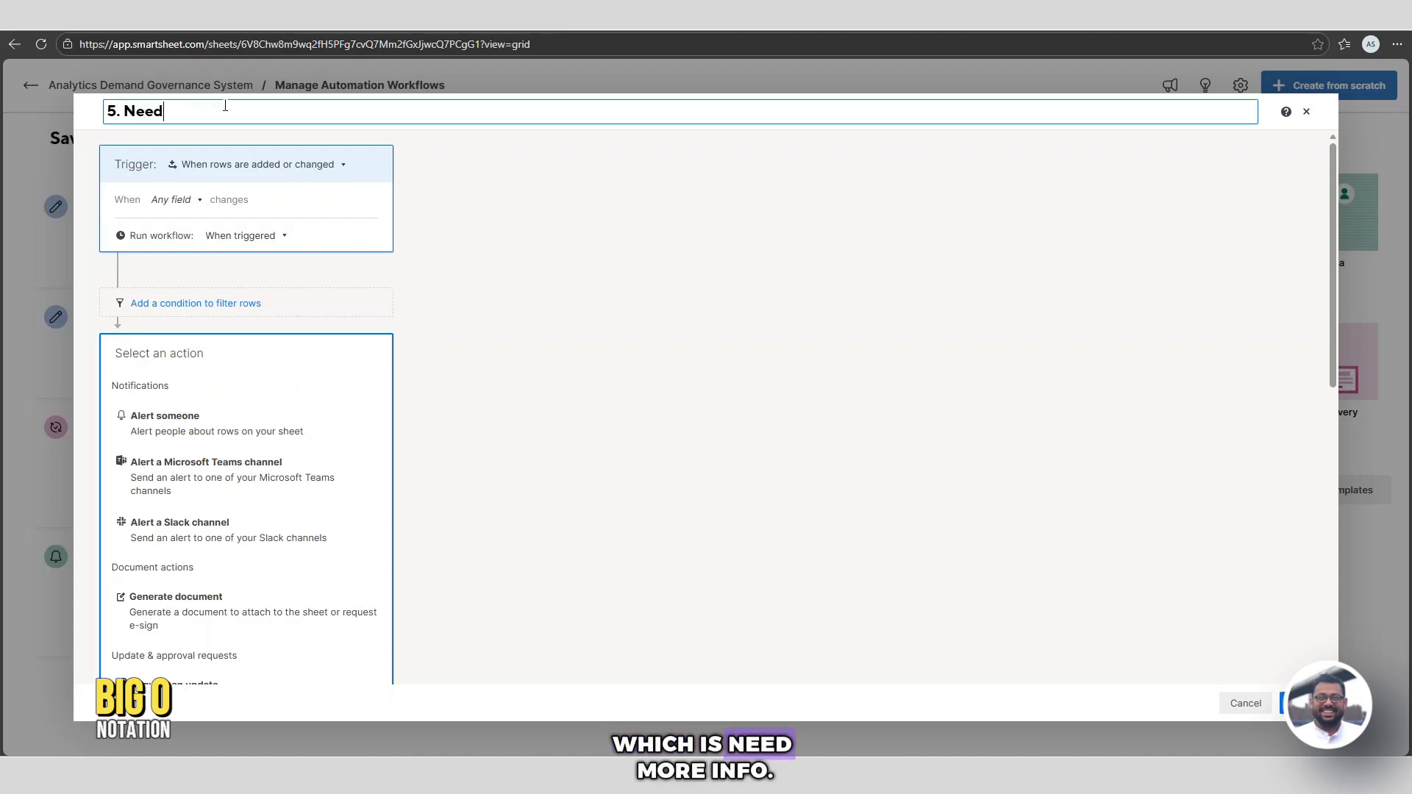
type(" more Info")
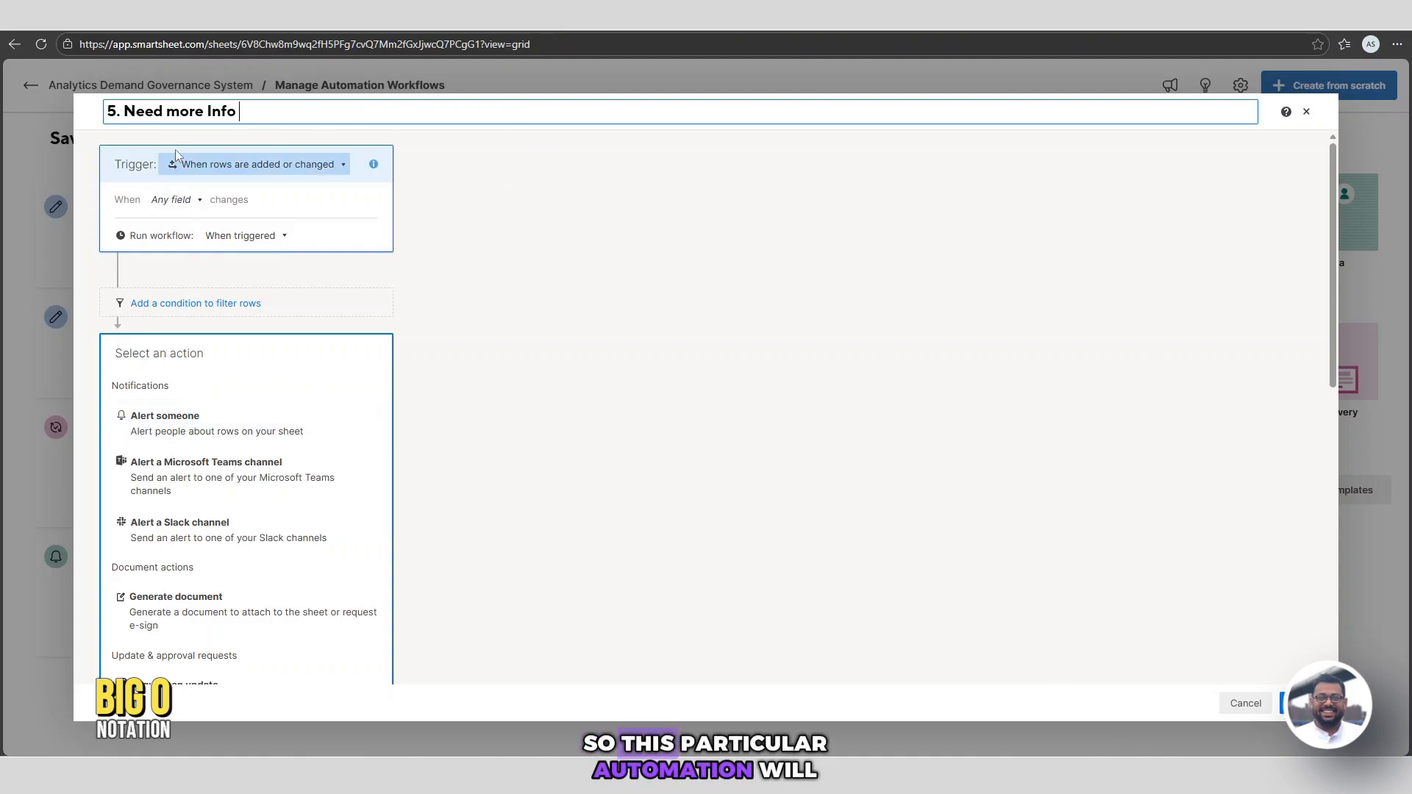
Capitalize the second word of the workflow name so it reads "5. Need More Info".
left_click(175, 111)
key("BackSpace")
type("M")
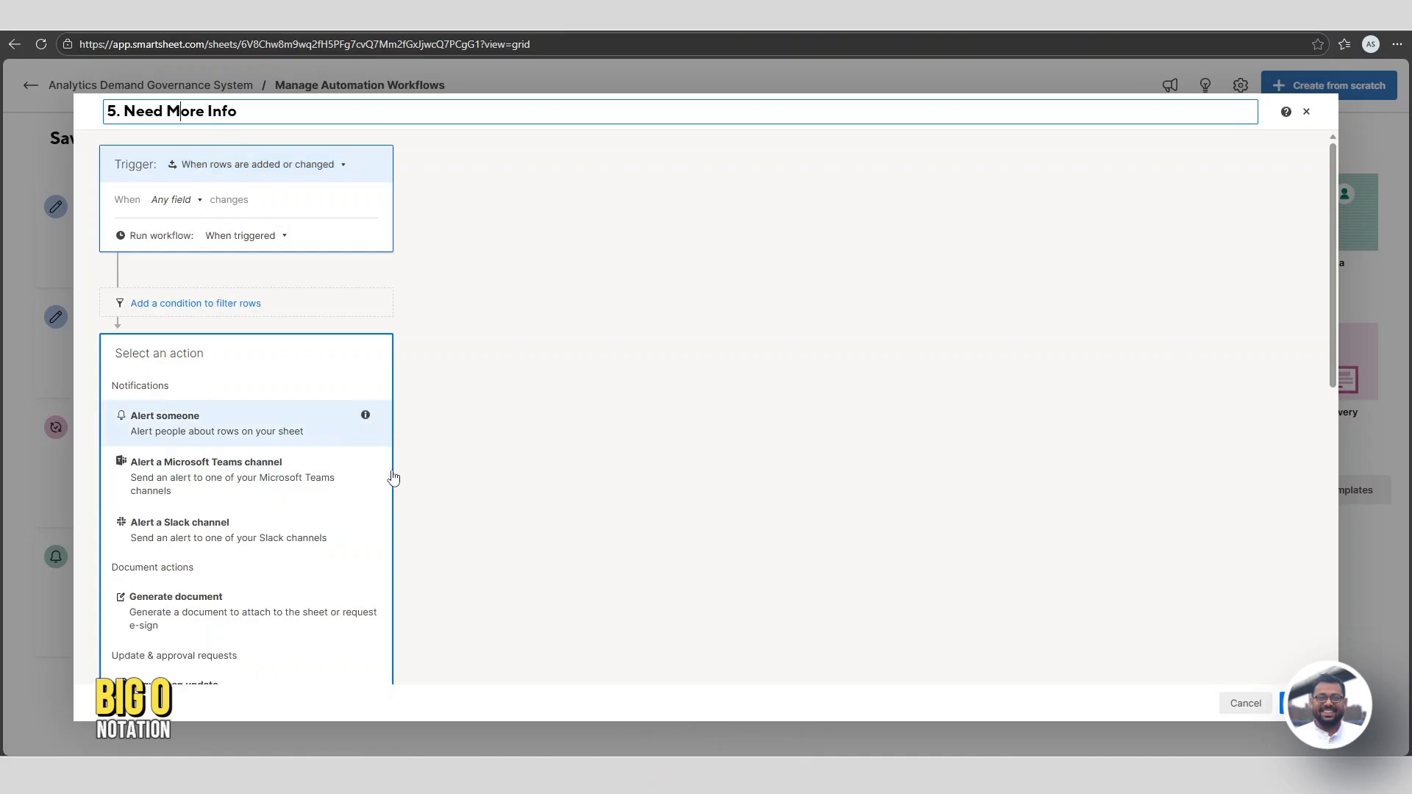
left_click(461, 350)
scroll(462, 350, "down", 3)
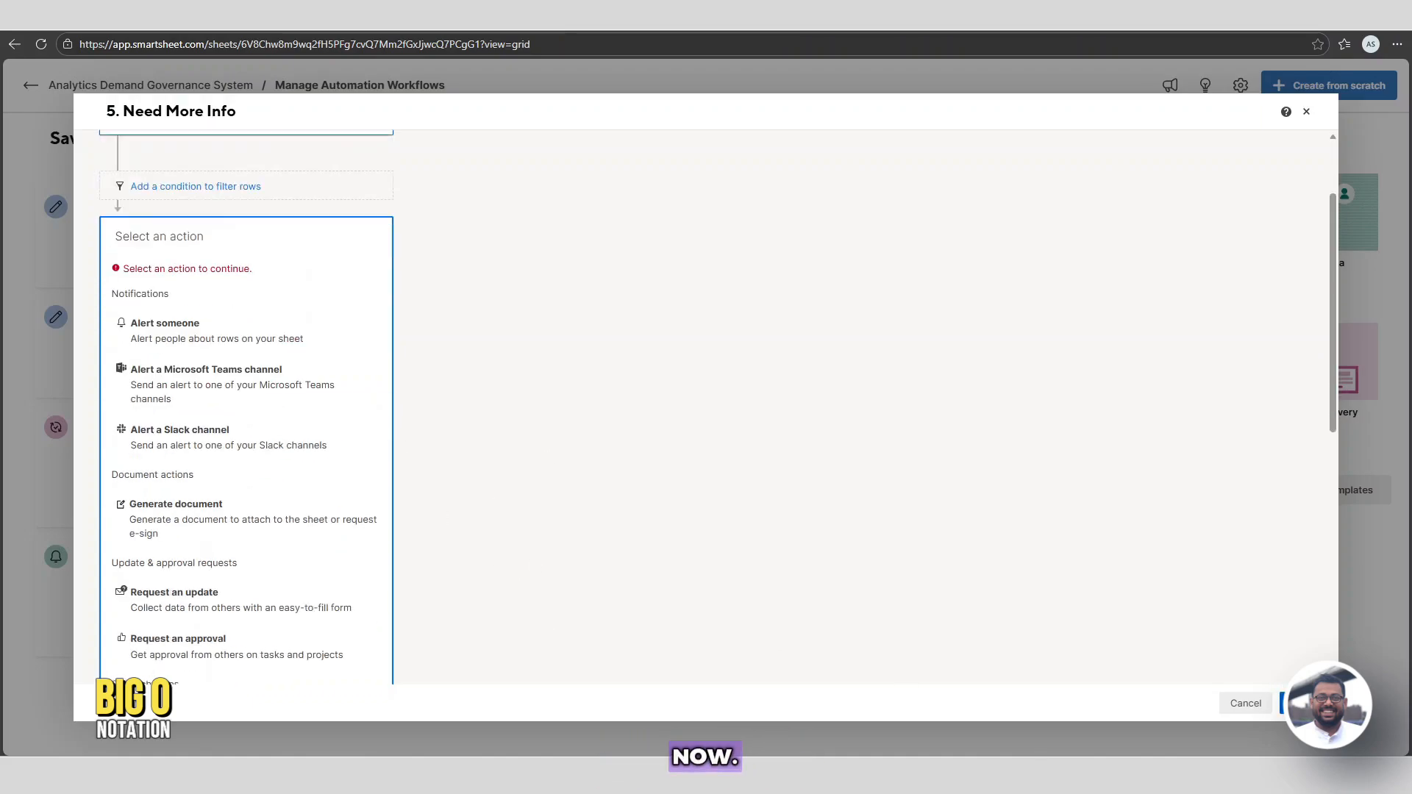
scroll(461, 350, "up", 3)
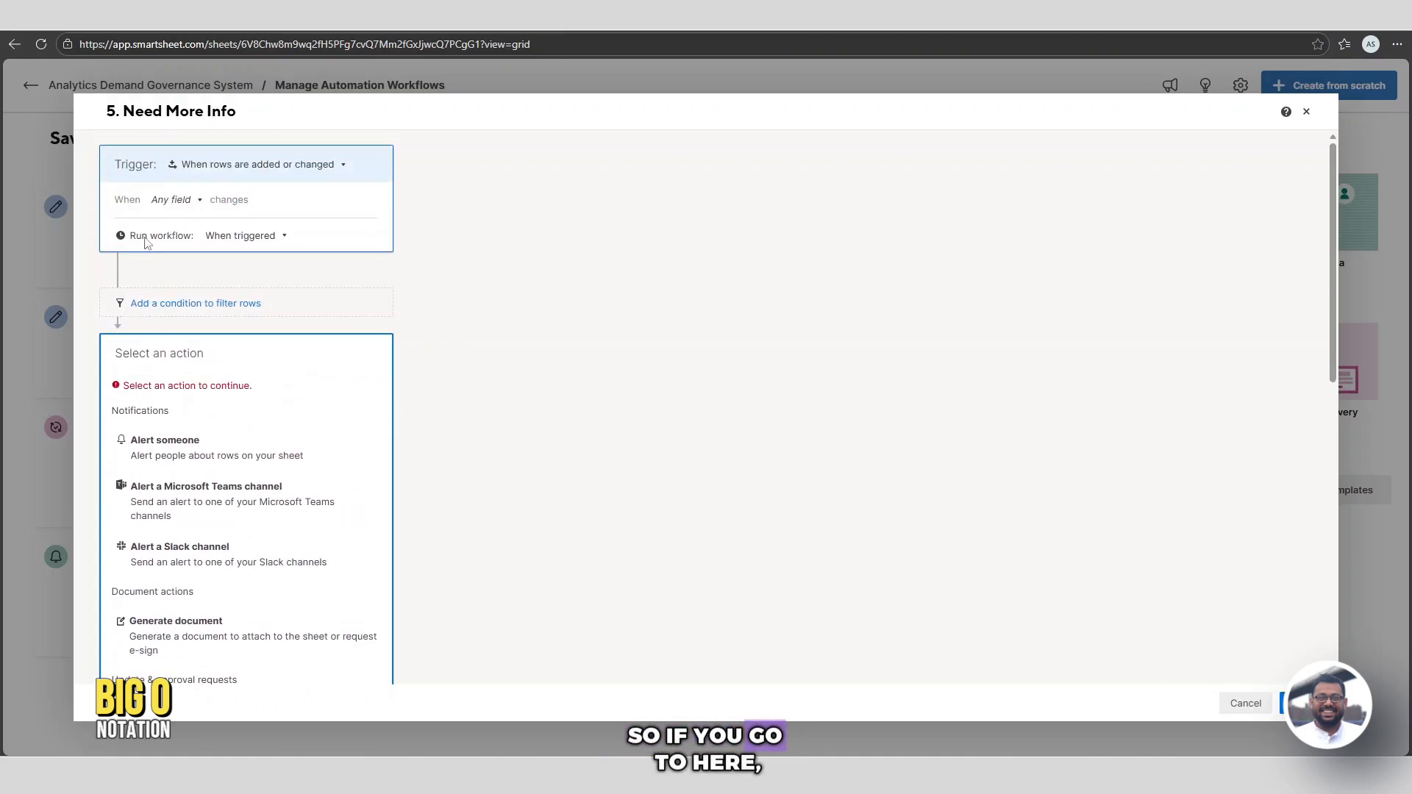
Set the workflow to alert someone when rows are added, and save it.
left_click(226, 165)
left_click(222, 264)
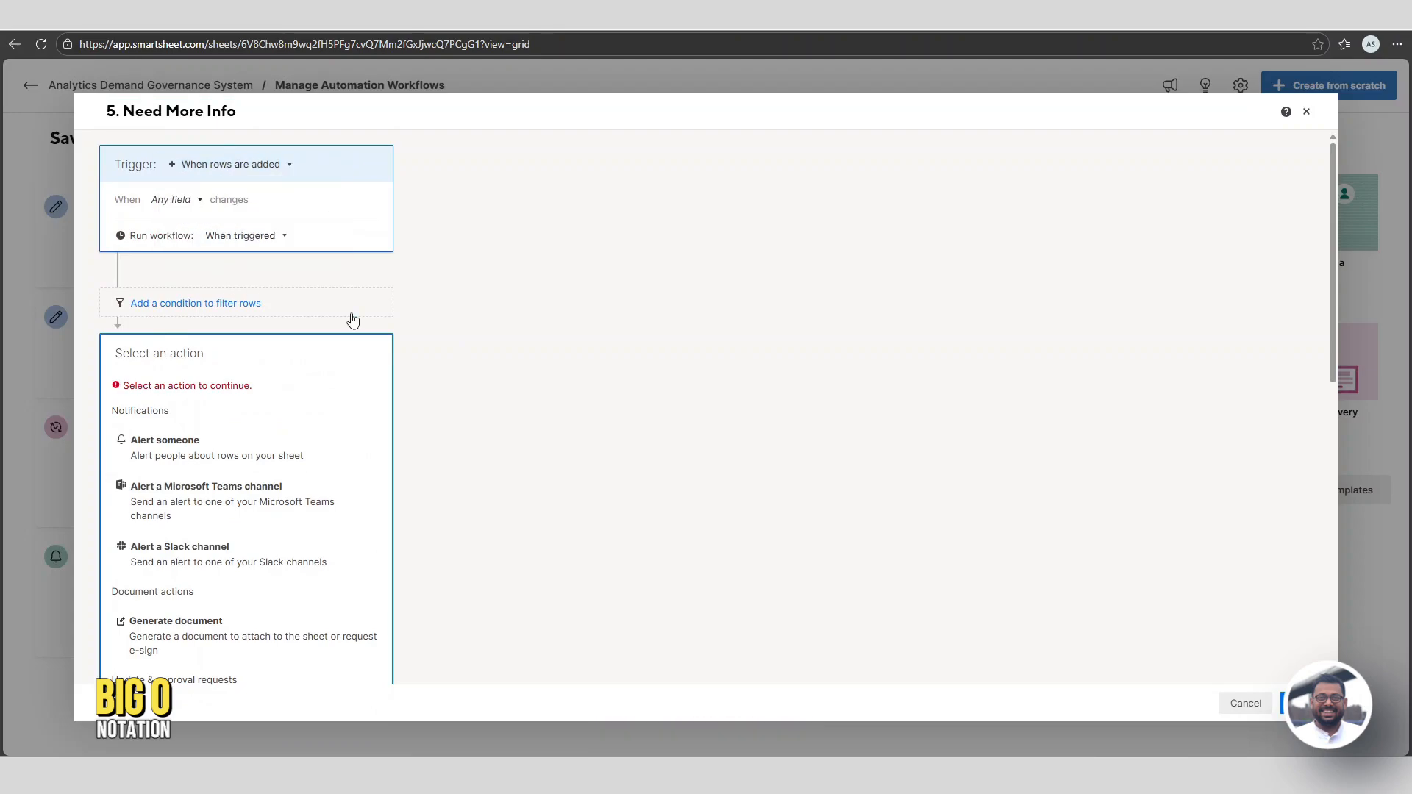
scroll(412, 386, "down", 1)
scroll(272, 258, "down", 2)
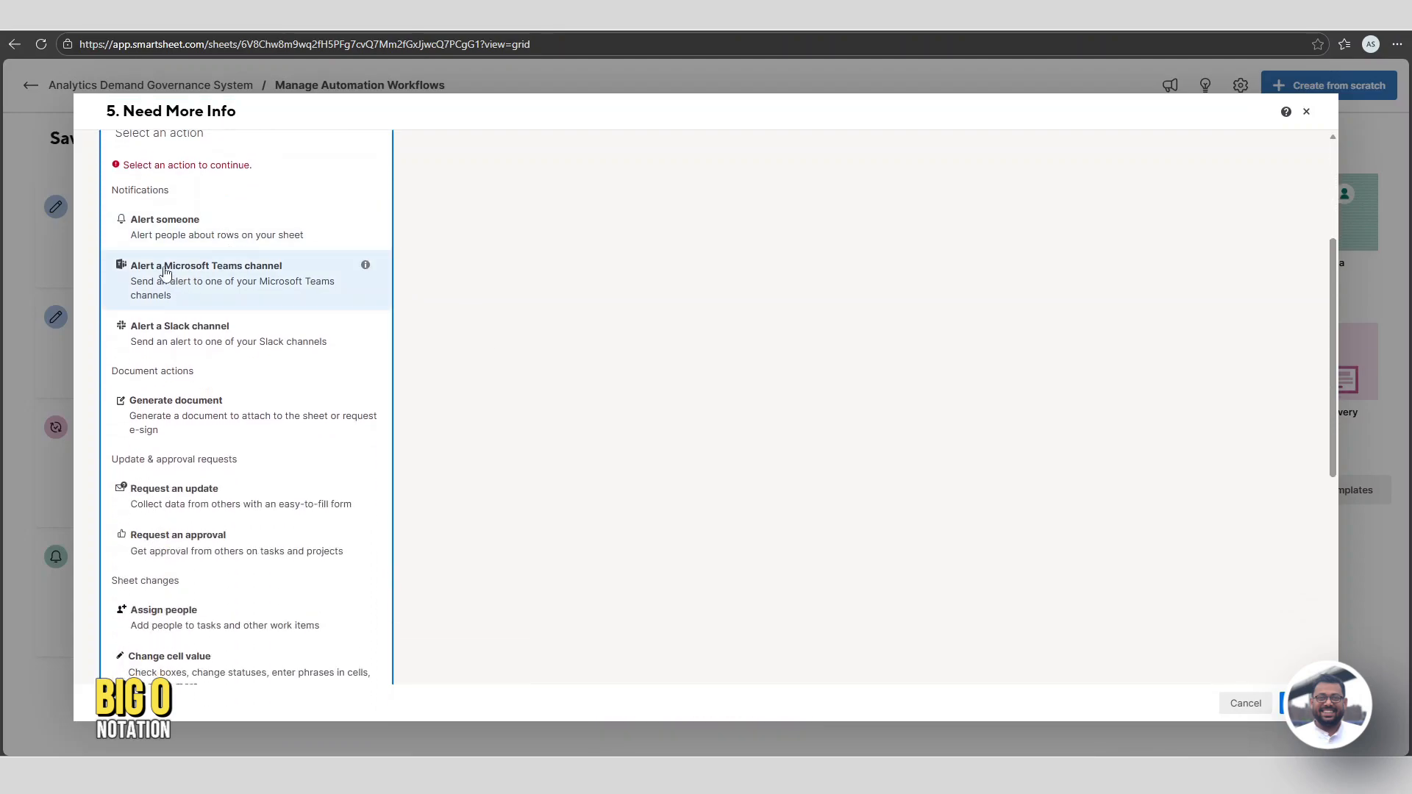
left_click(195, 232)
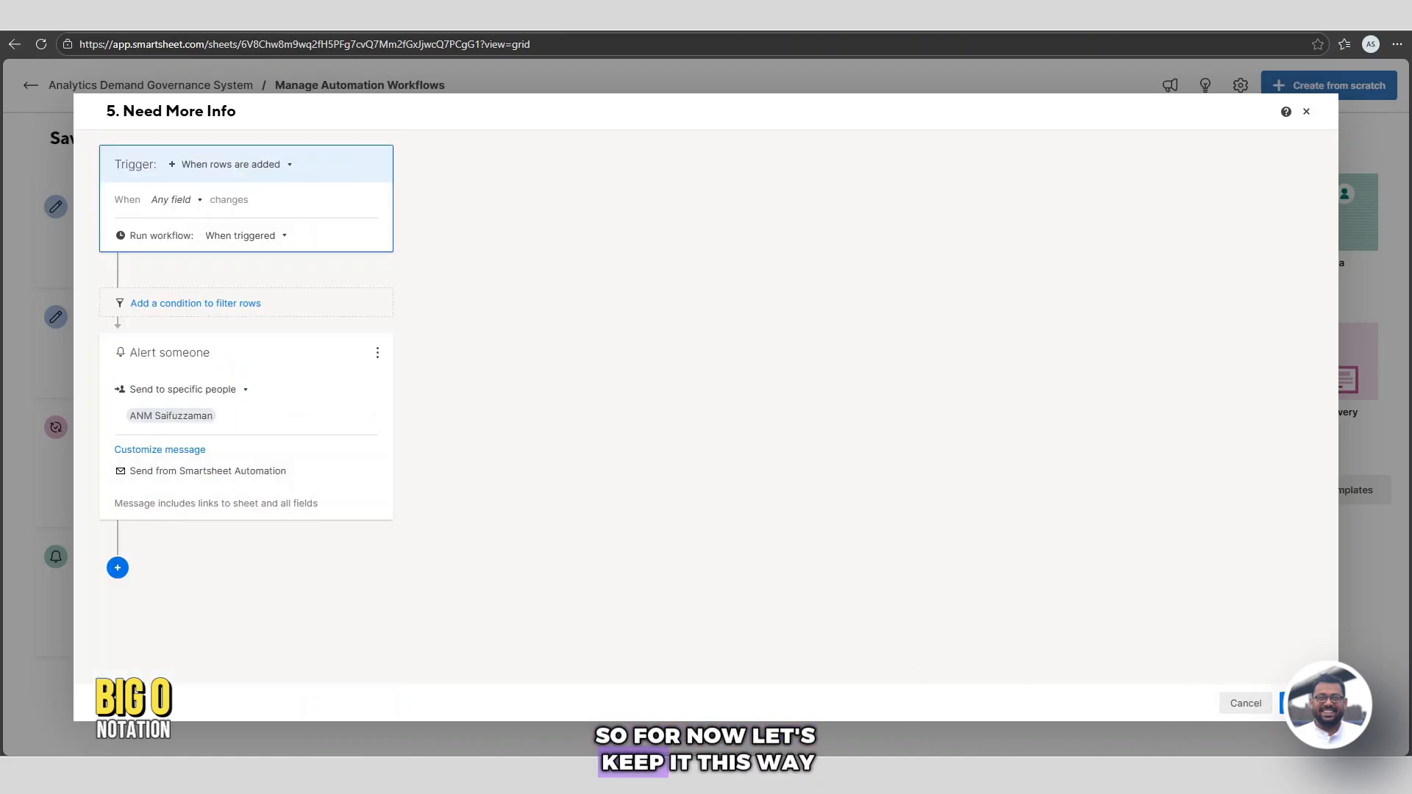
left_click(1301, 703)
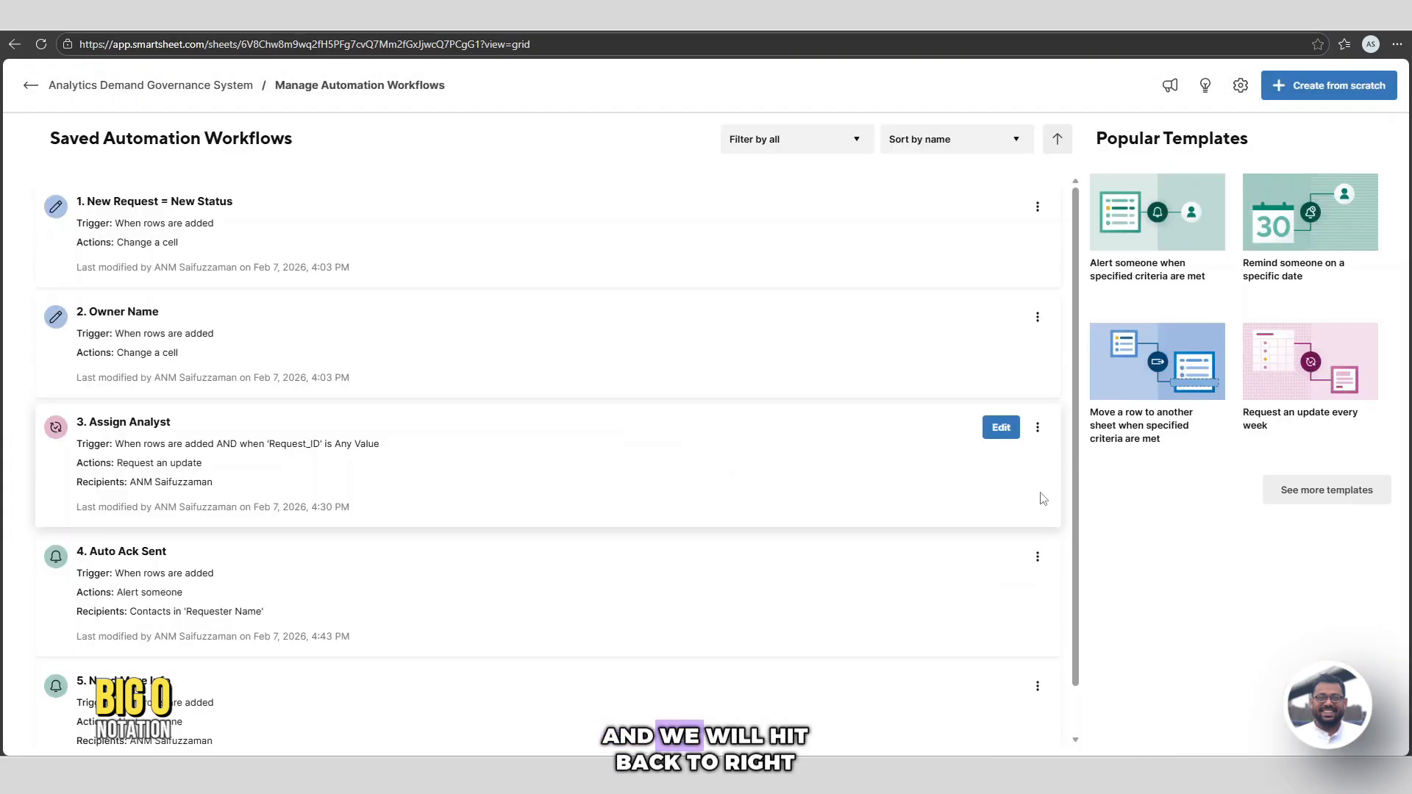
Return to the sheet and insert a new column left of Intake Status, named "Info Trigger".
left_click(32, 88)
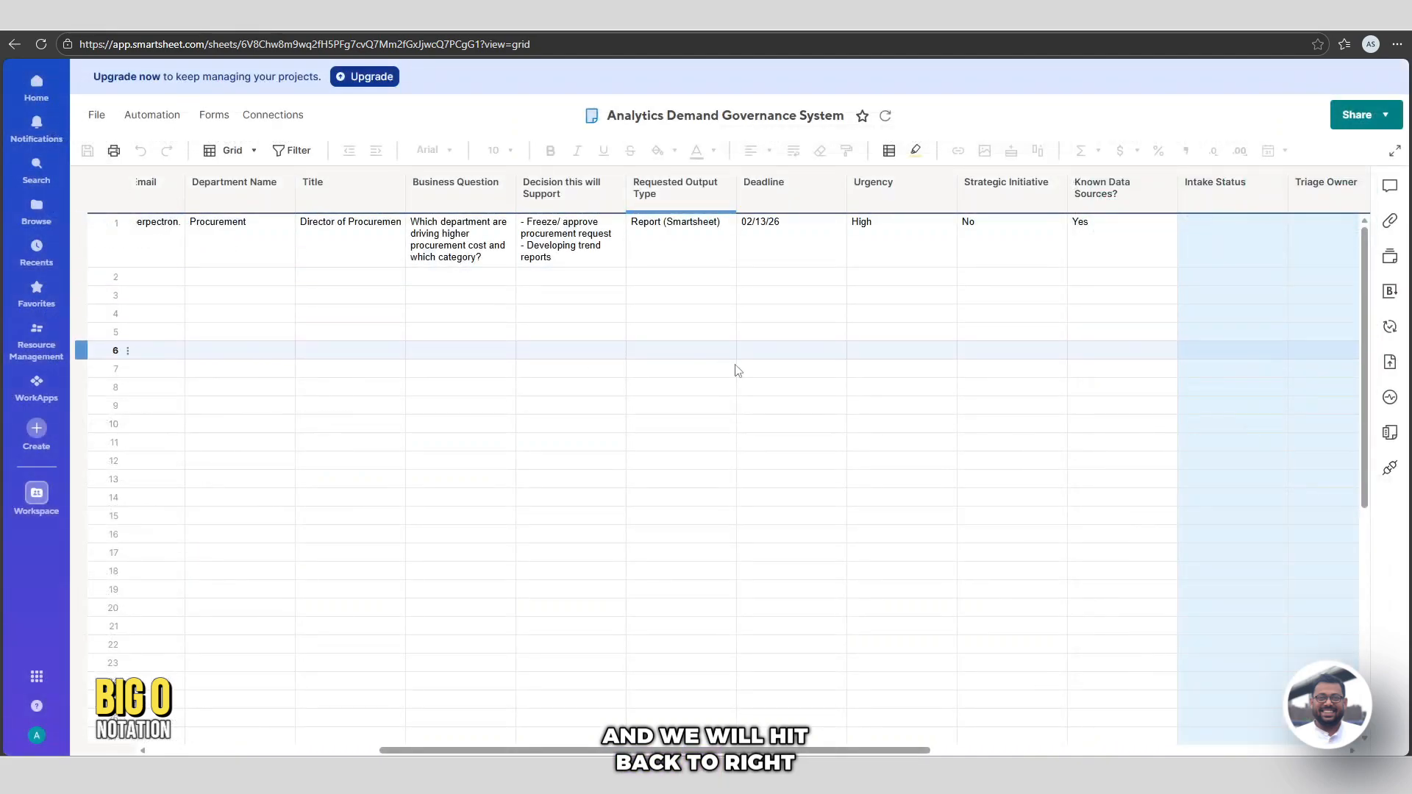
left_click_drag(589, 752, 638, 752)
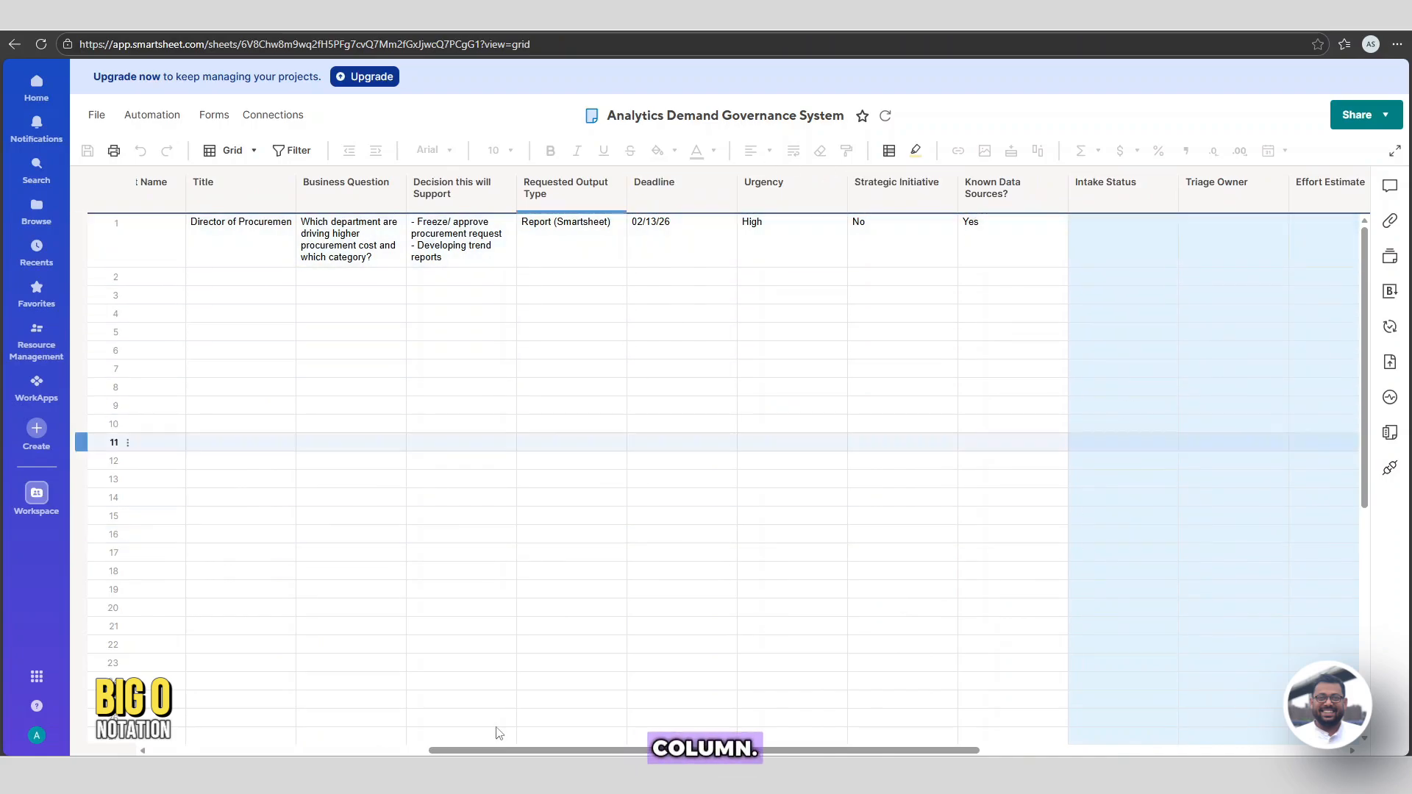
left_click_drag(464, 752, 771, 752)
right_click(413, 197)
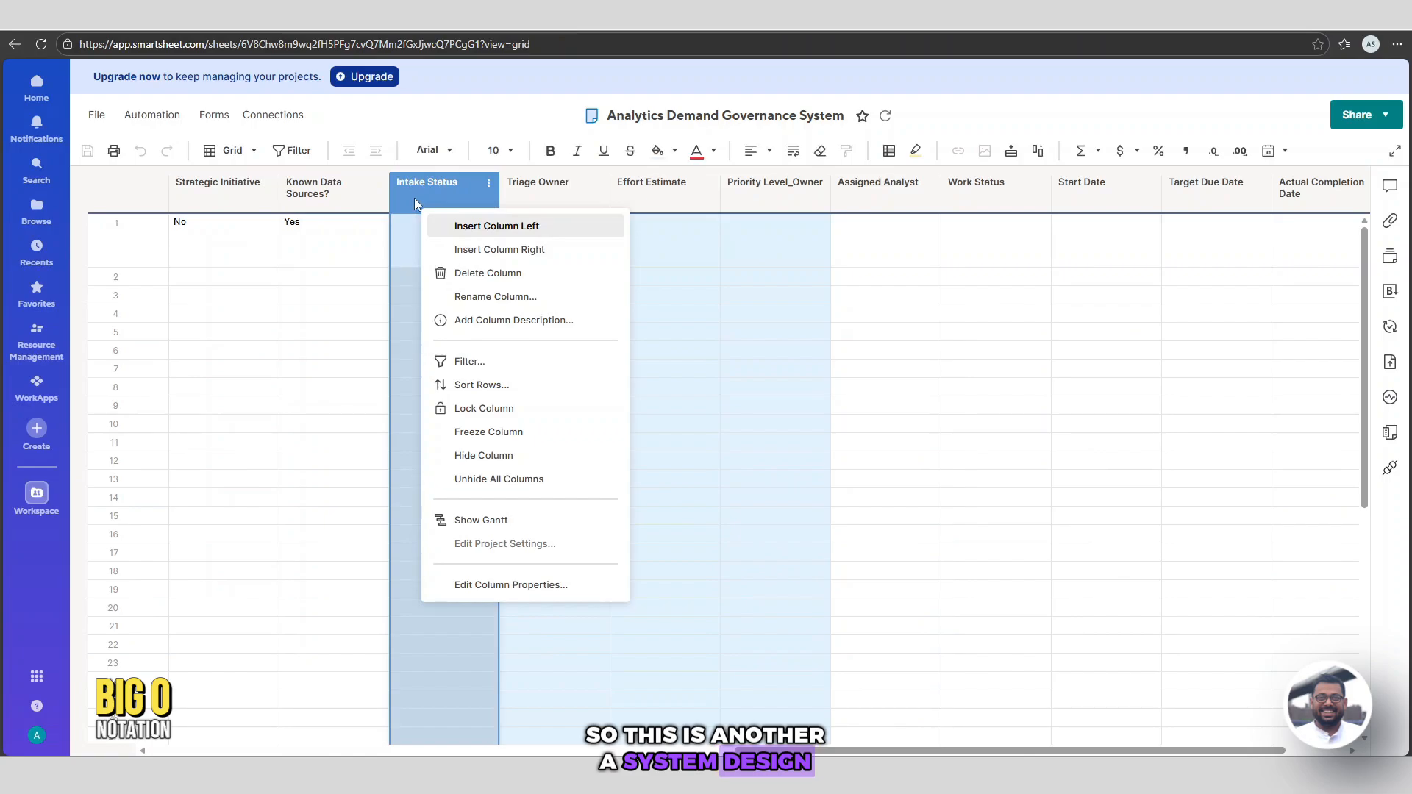
left_click(513, 229)
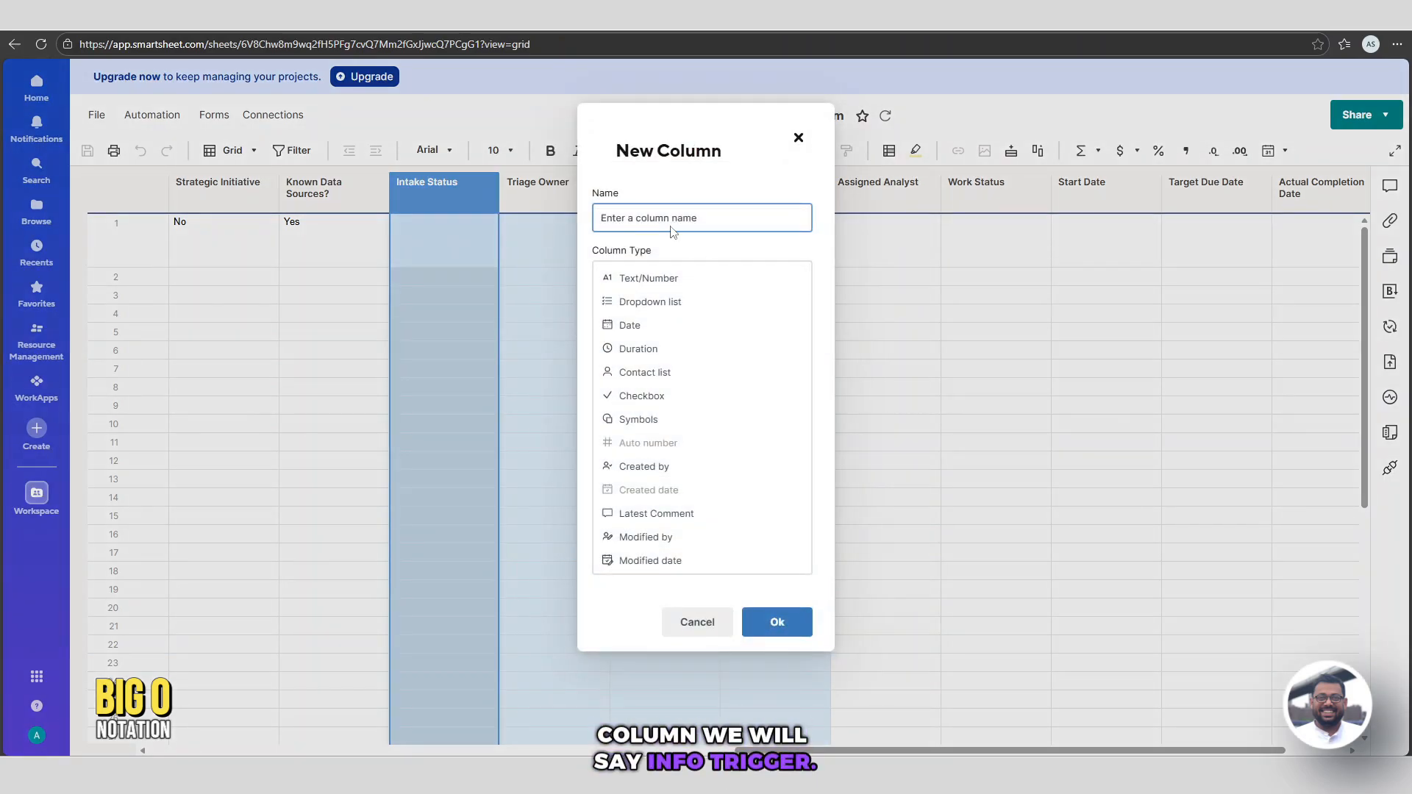
type("In")
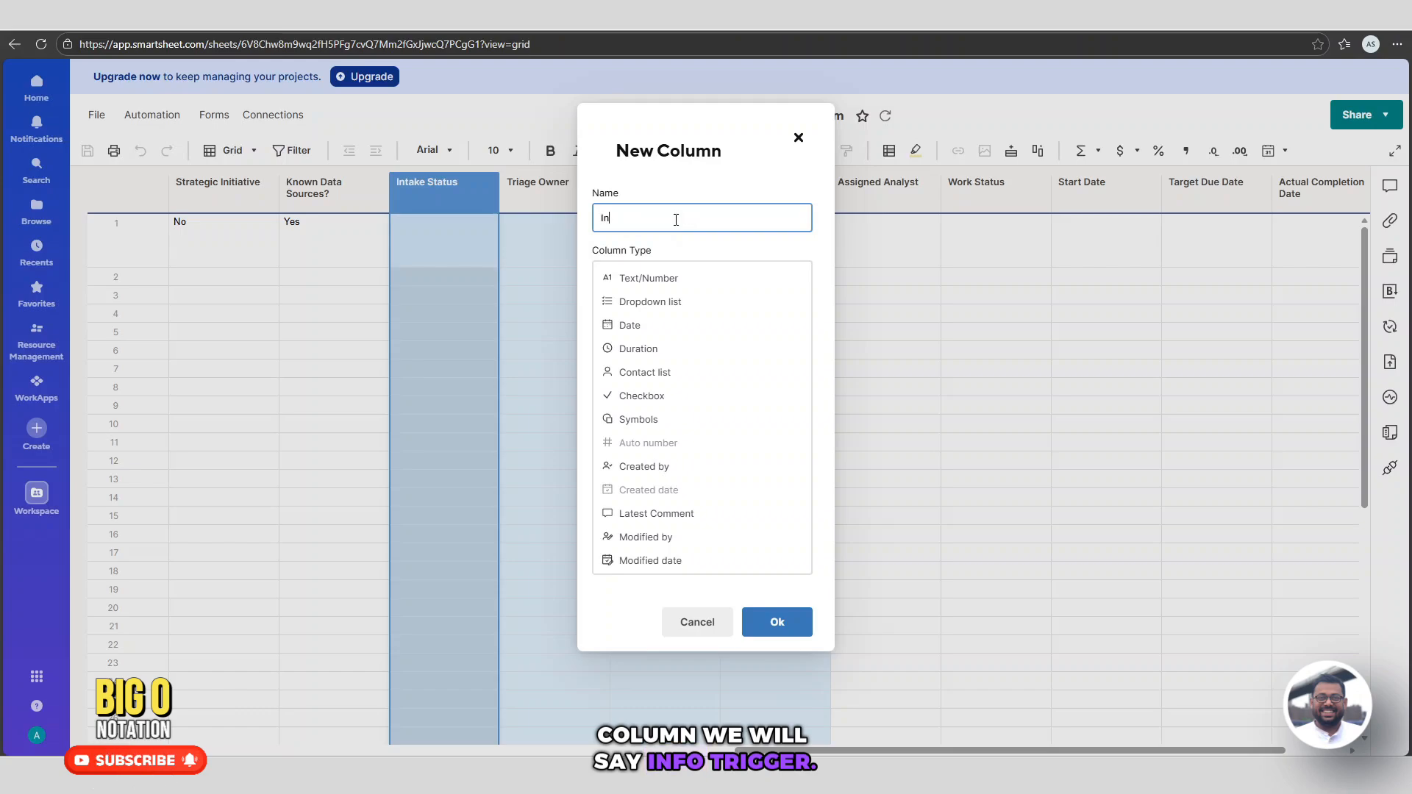
type("fo ")
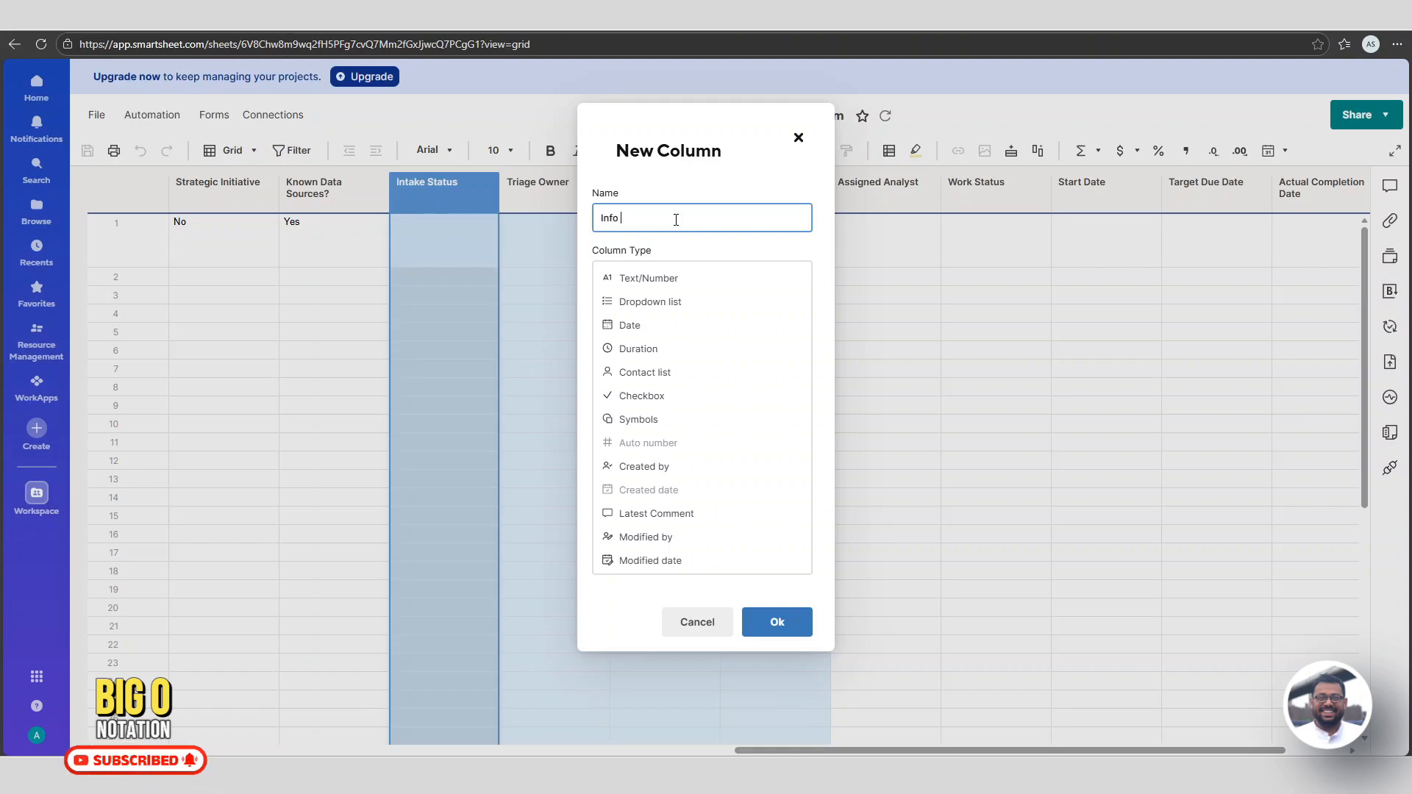
type("Trigger")
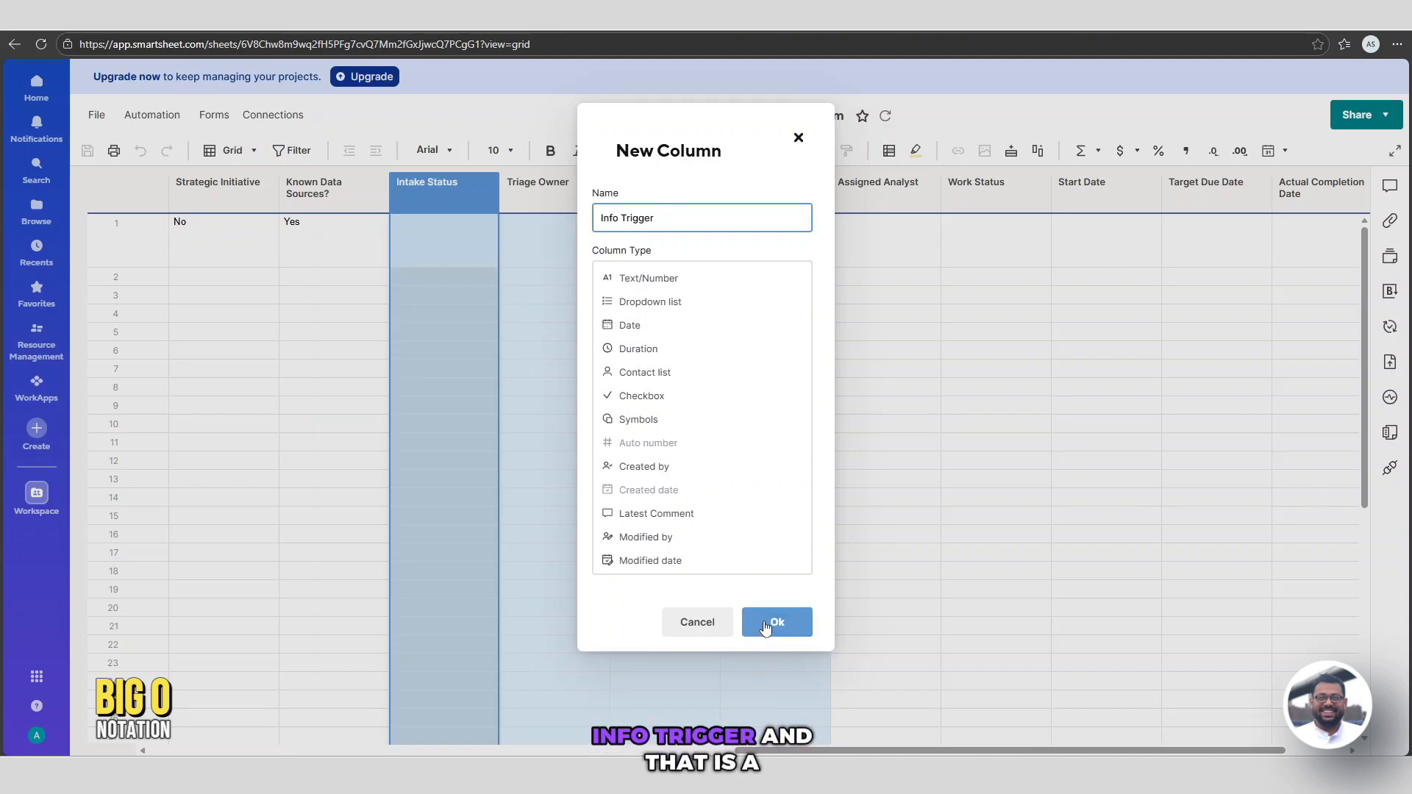
Make the new column a dropdown list with the values Yes and No.
left_click(666, 303)
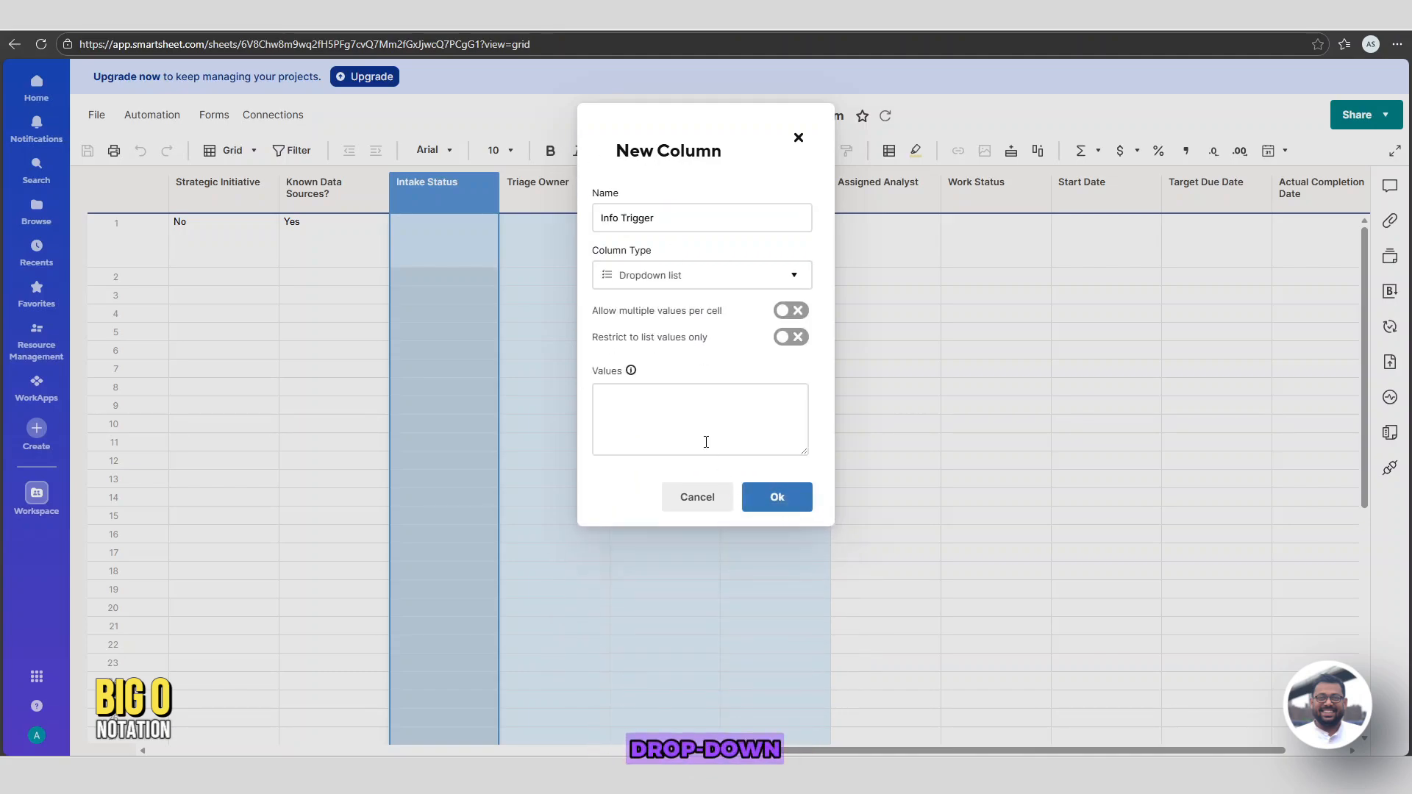
left_click(691, 418)
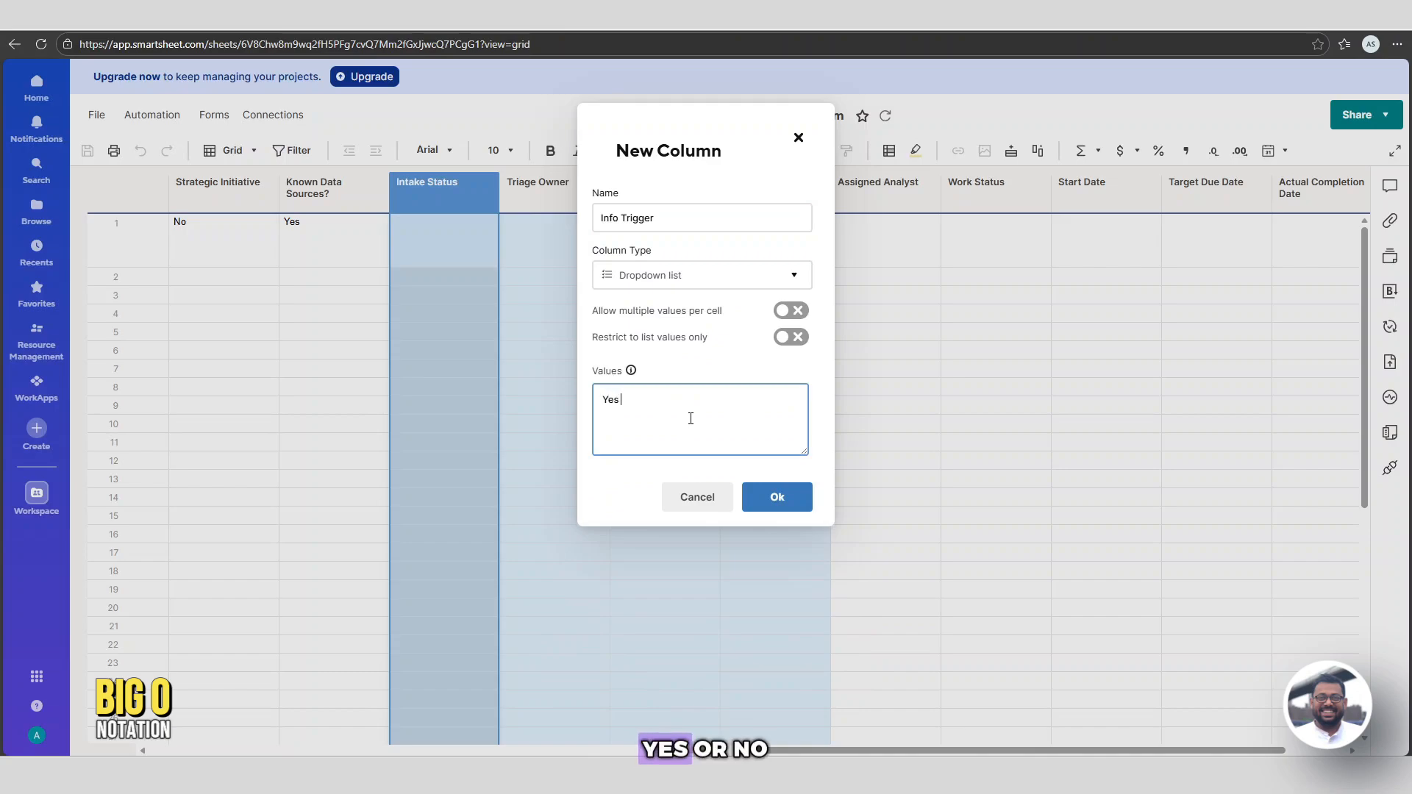
type("No")
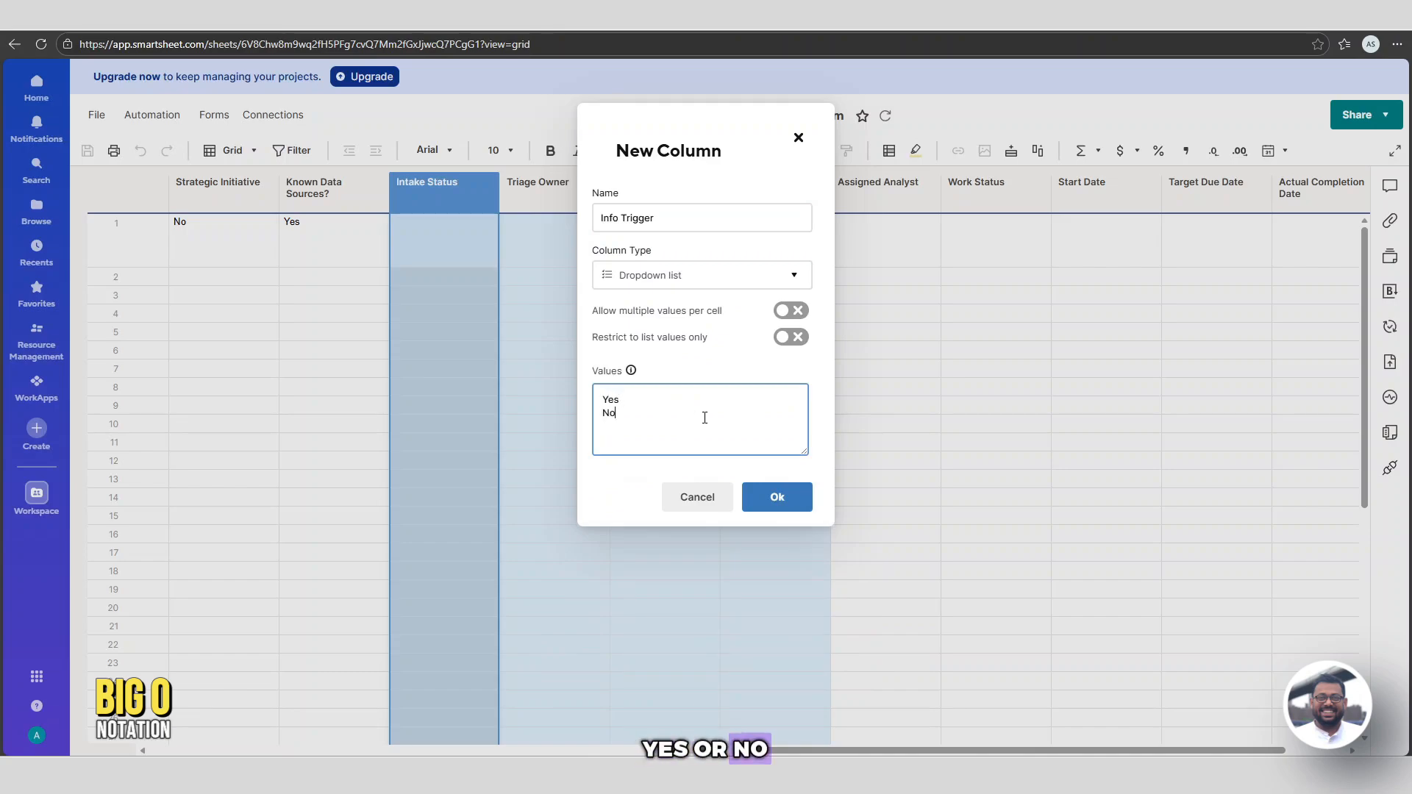
Extend the column name to "Info Trigger (more Info)", restrict it to list values only, and save the sheet with the new column.
left_click(687, 214)
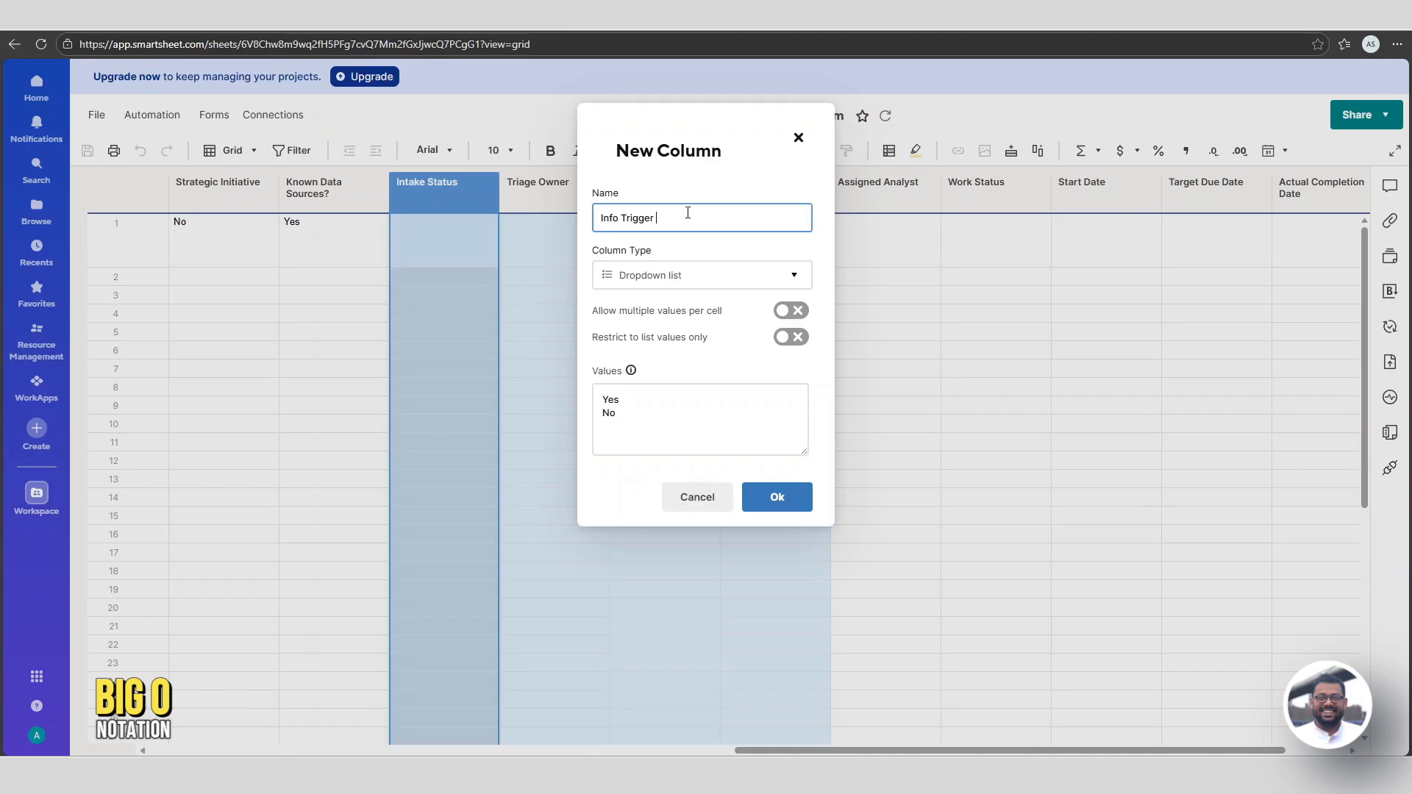
type("(more Info")
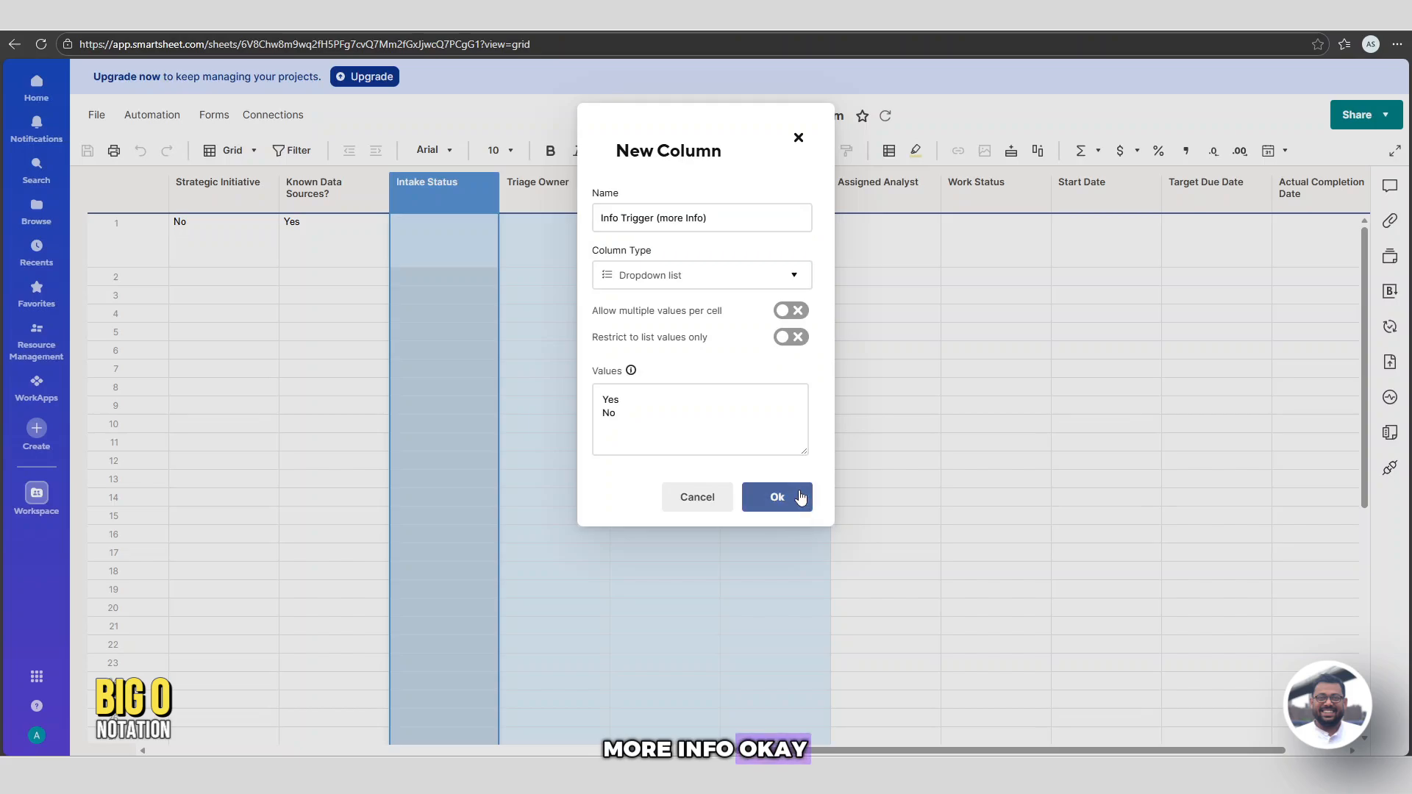
left_click(791, 337)
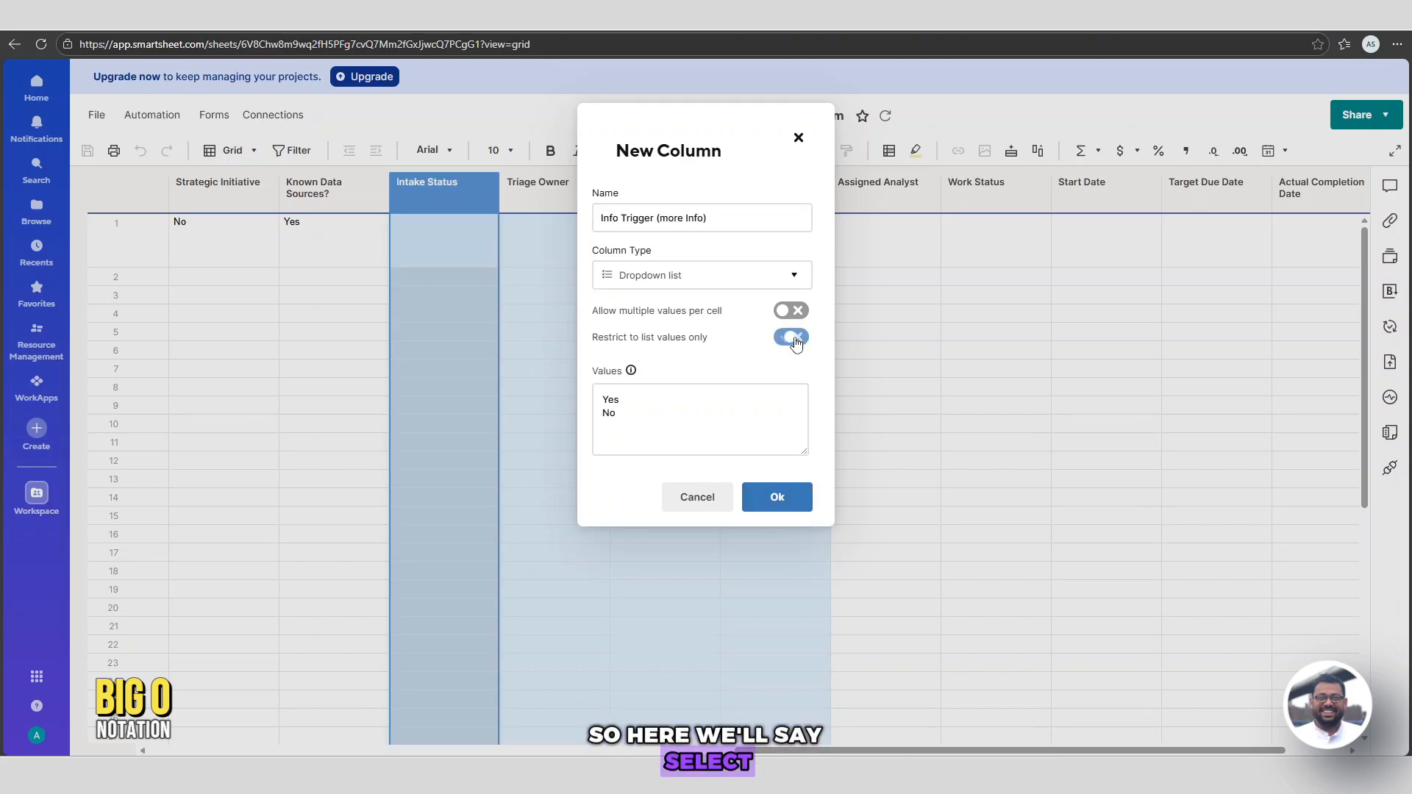
left_click(778, 498)
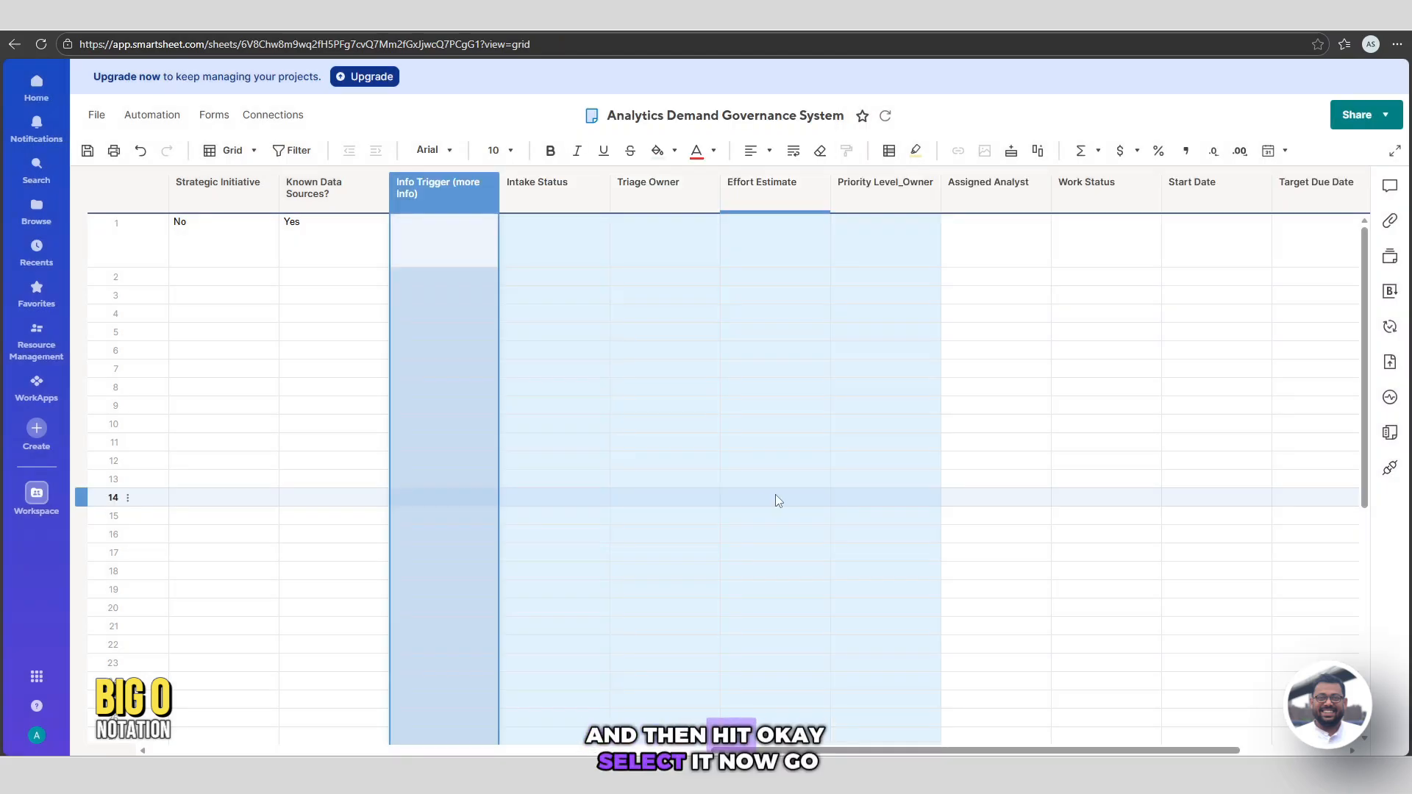
left_click(86, 150)
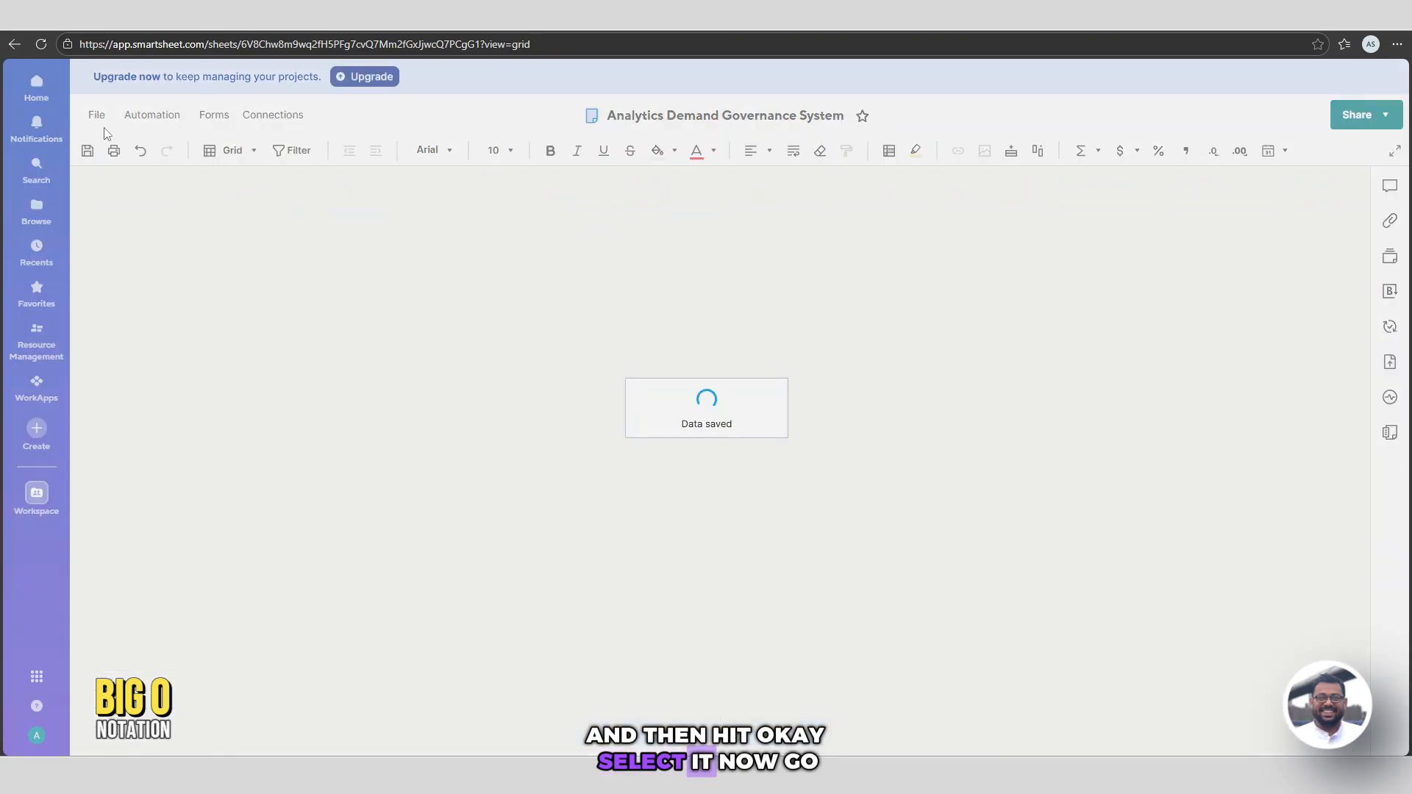
Open the saved "5. Need More Info" workflow for editing from the sheet's automation workflows.
left_click(152, 115)
left_click(204, 195)
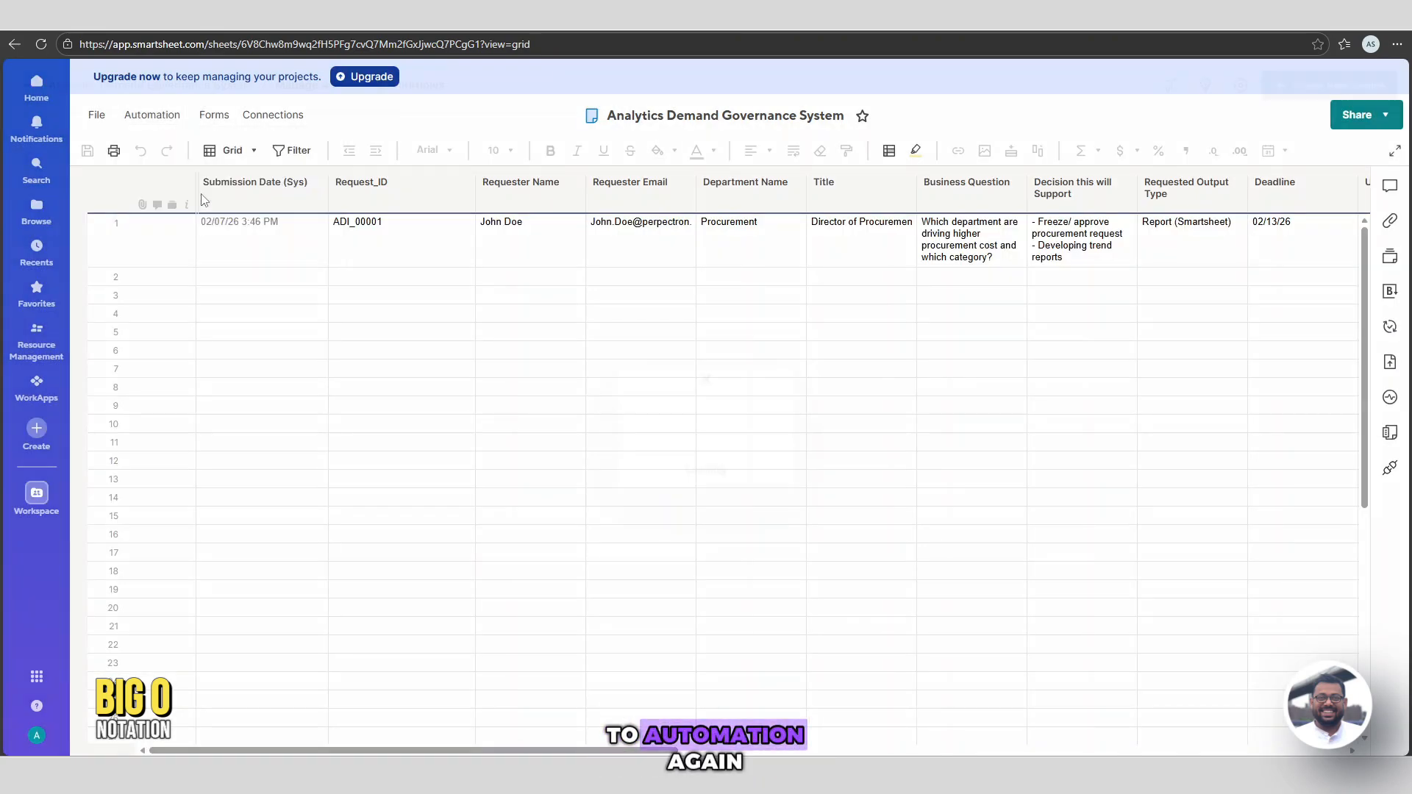
scroll(280, 531, "down", 1)
scroll(281, 532, "down", 1)
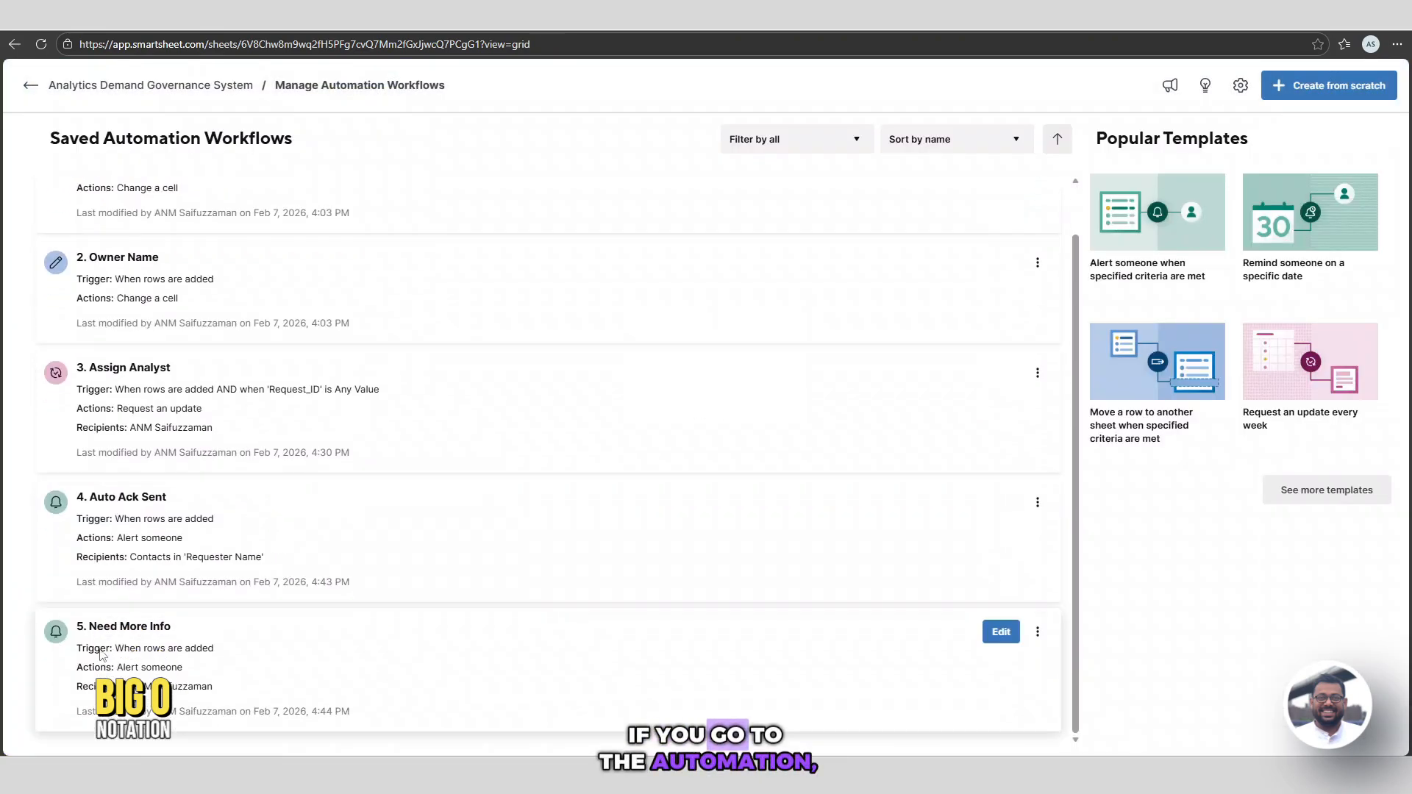
left_click(1002, 635)
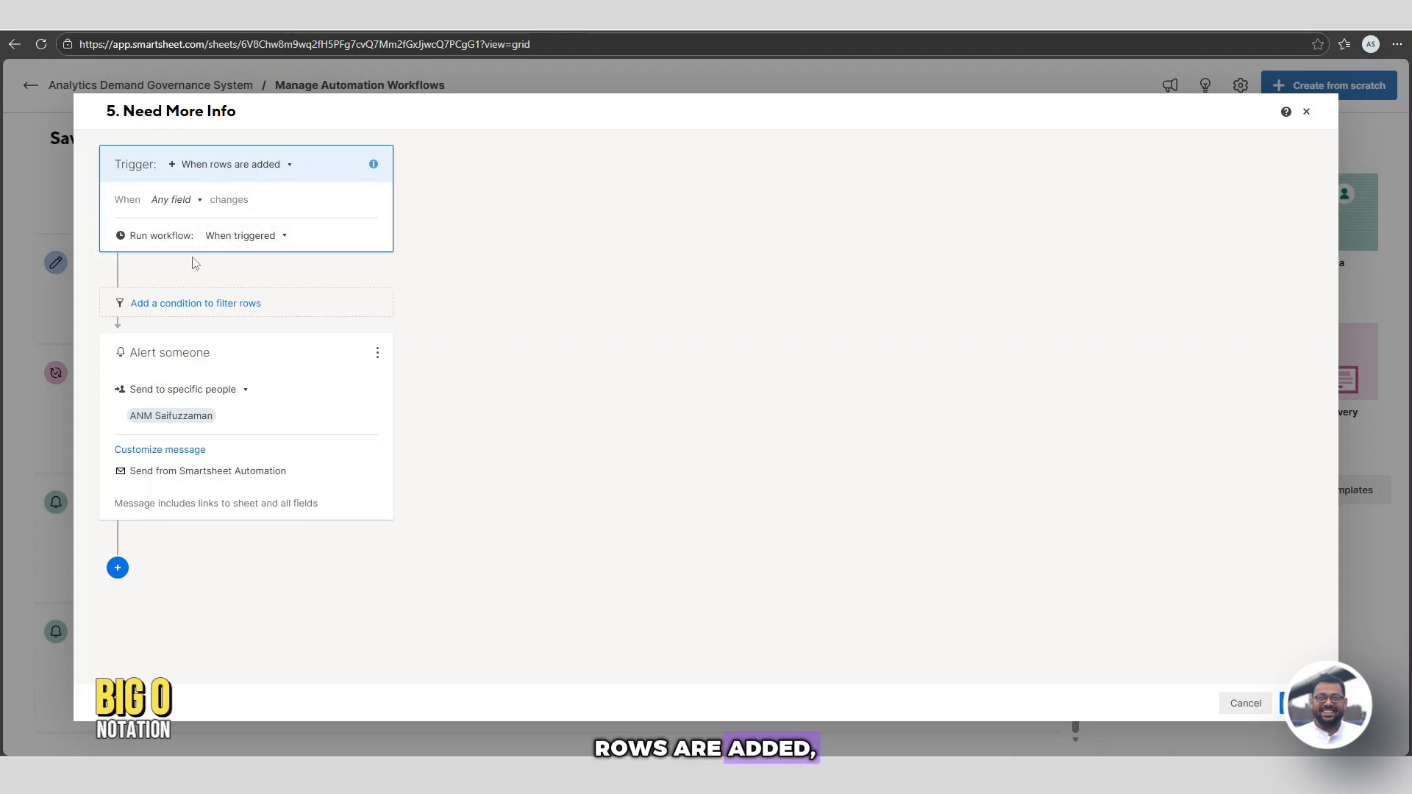
Add a condition to filter rows where Info Trigger (more Info) is one of Yes.
left_click(218, 305)
left_click(215, 395)
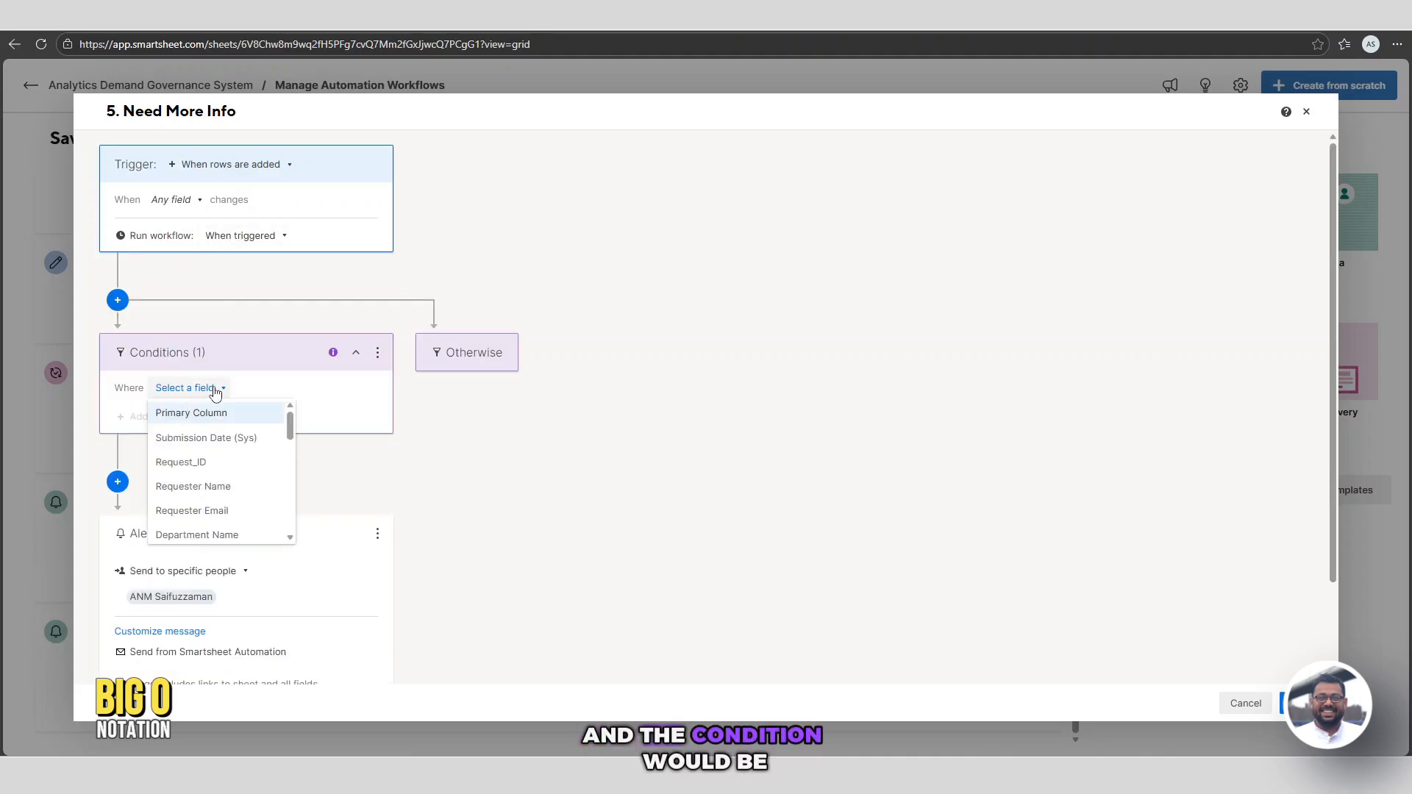
left_click_drag(288, 418, 290, 482)
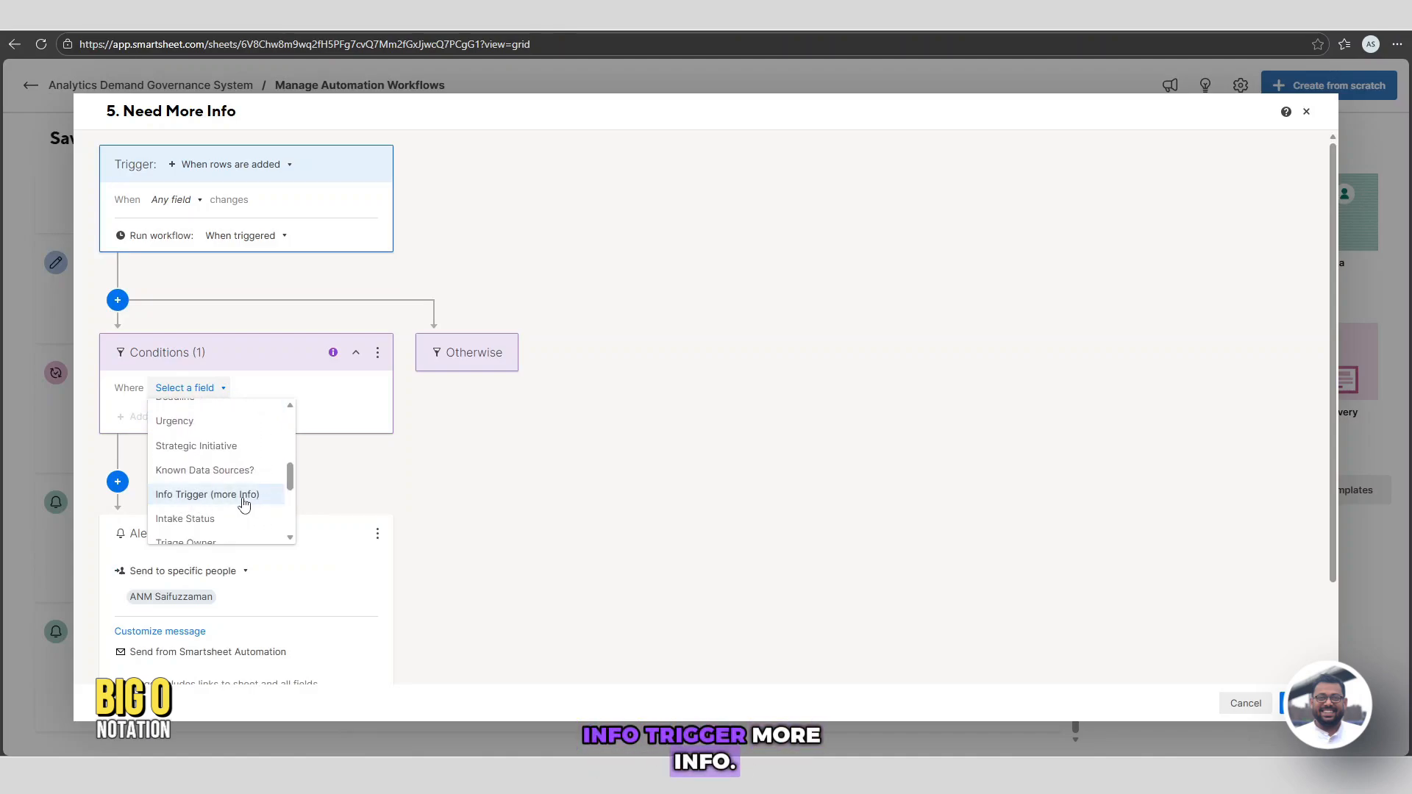
left_click(245, 496)
left_click(251, 416)
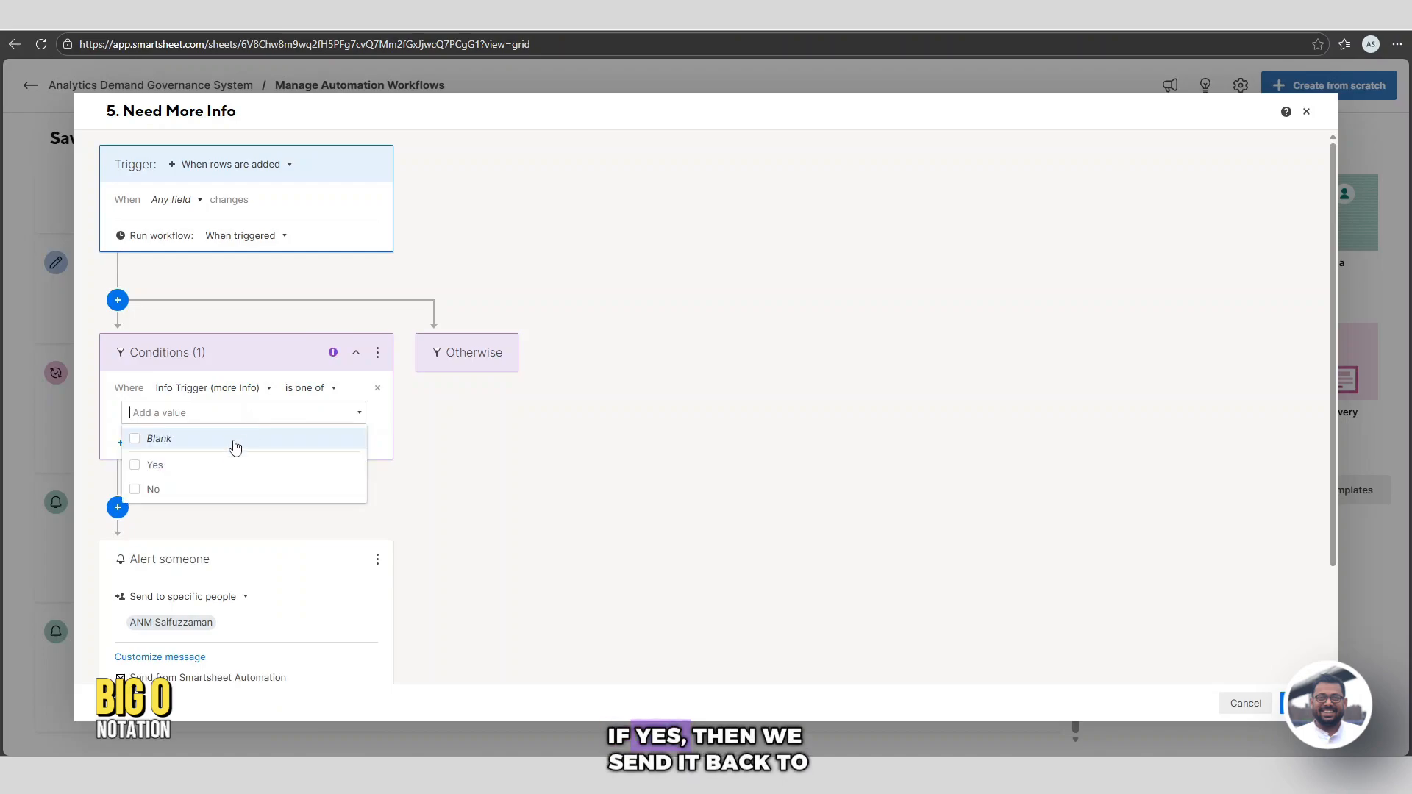
left_click(185, 465)
Set the alert to go to contacts in a cell, using the Requester Name field.
scroll(461, 465, "down", 2)
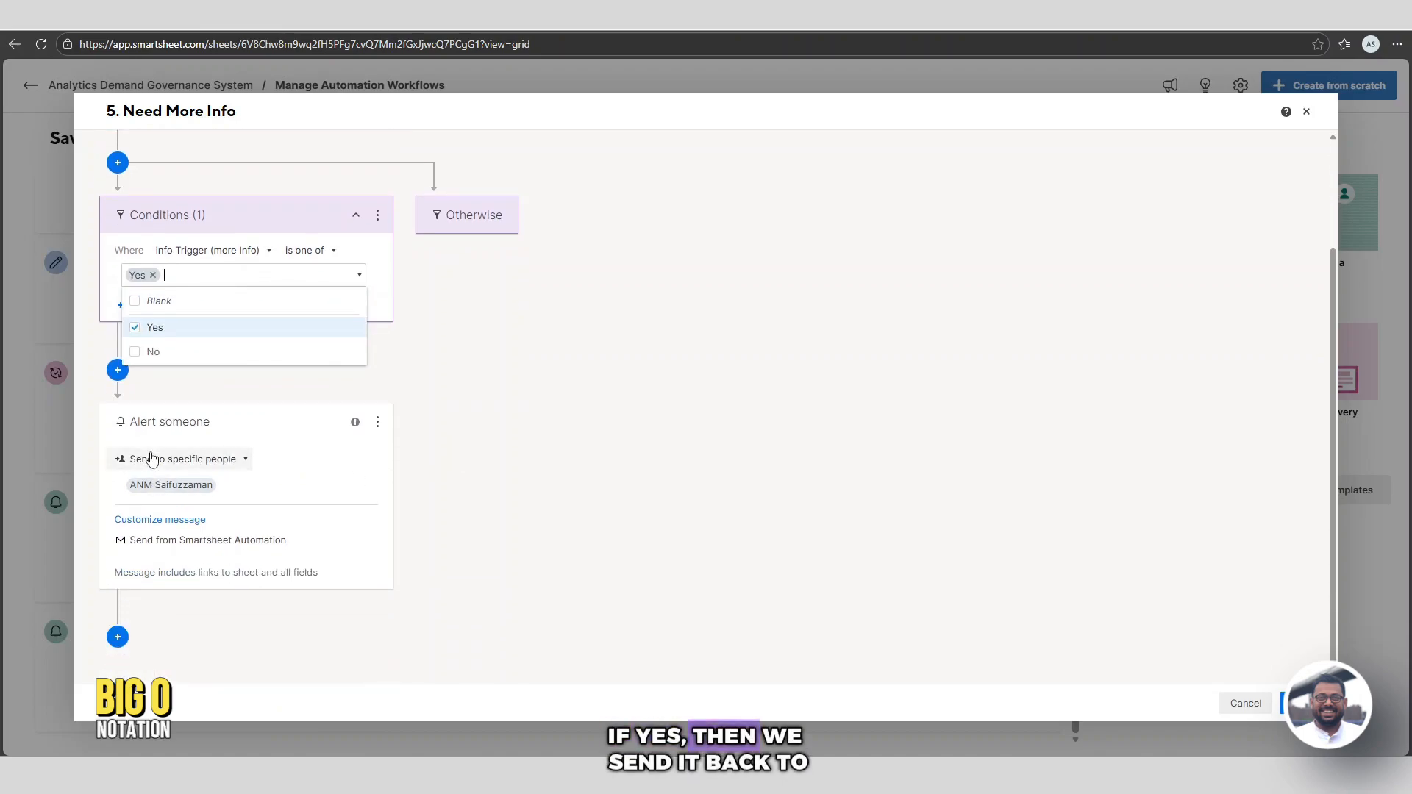
left_click(242, 460)
left_click(218, 505)
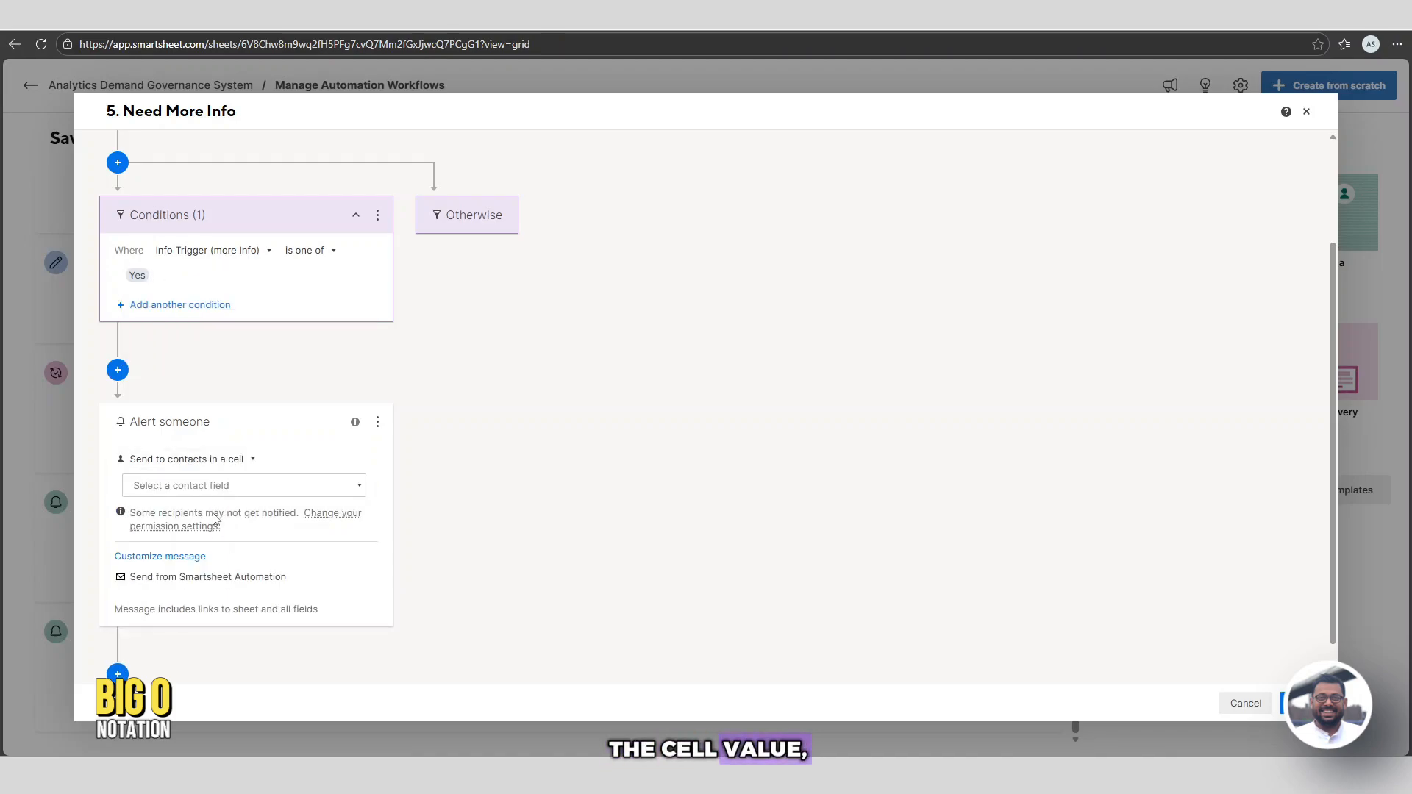
left_click(212, 487)
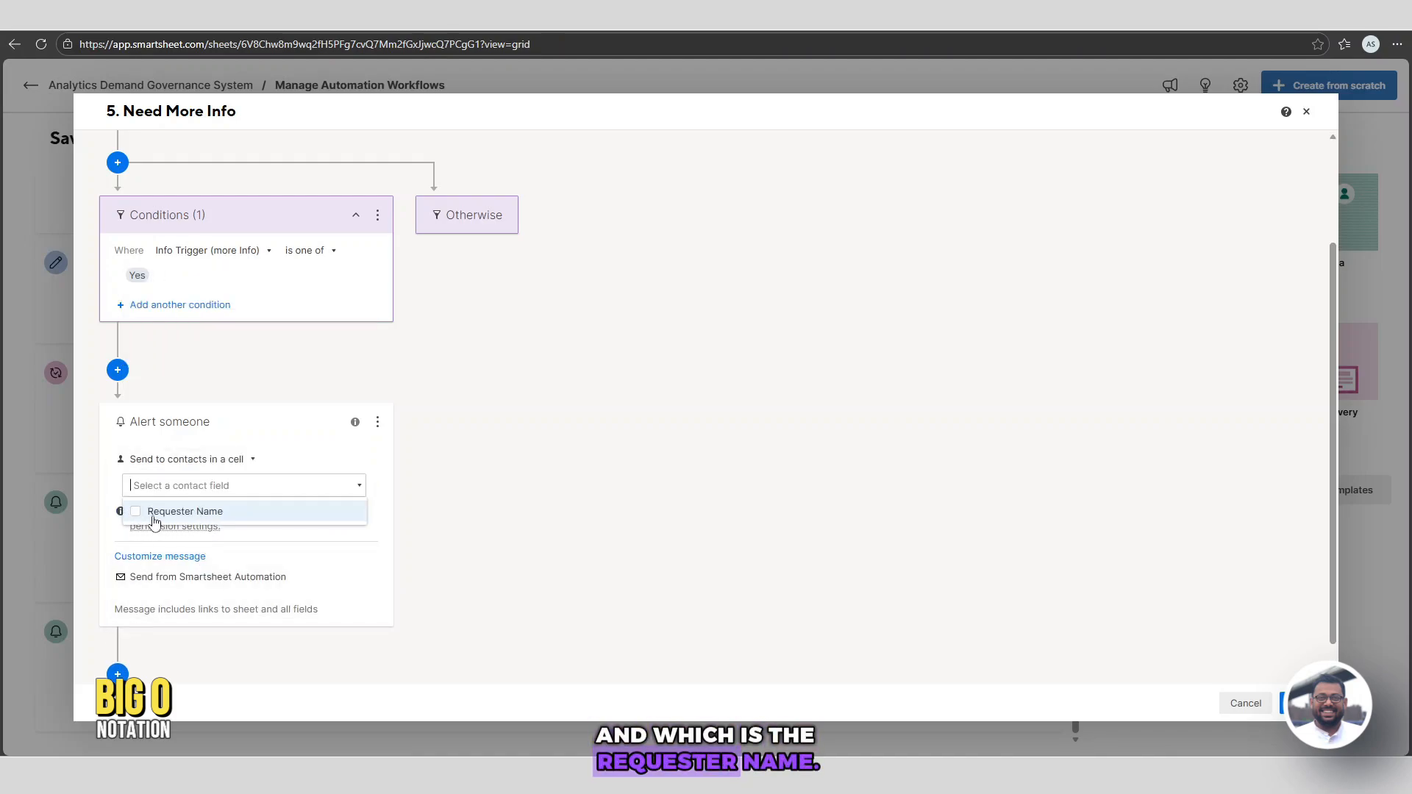
left_click(189, 512)
left_click(322, 566)
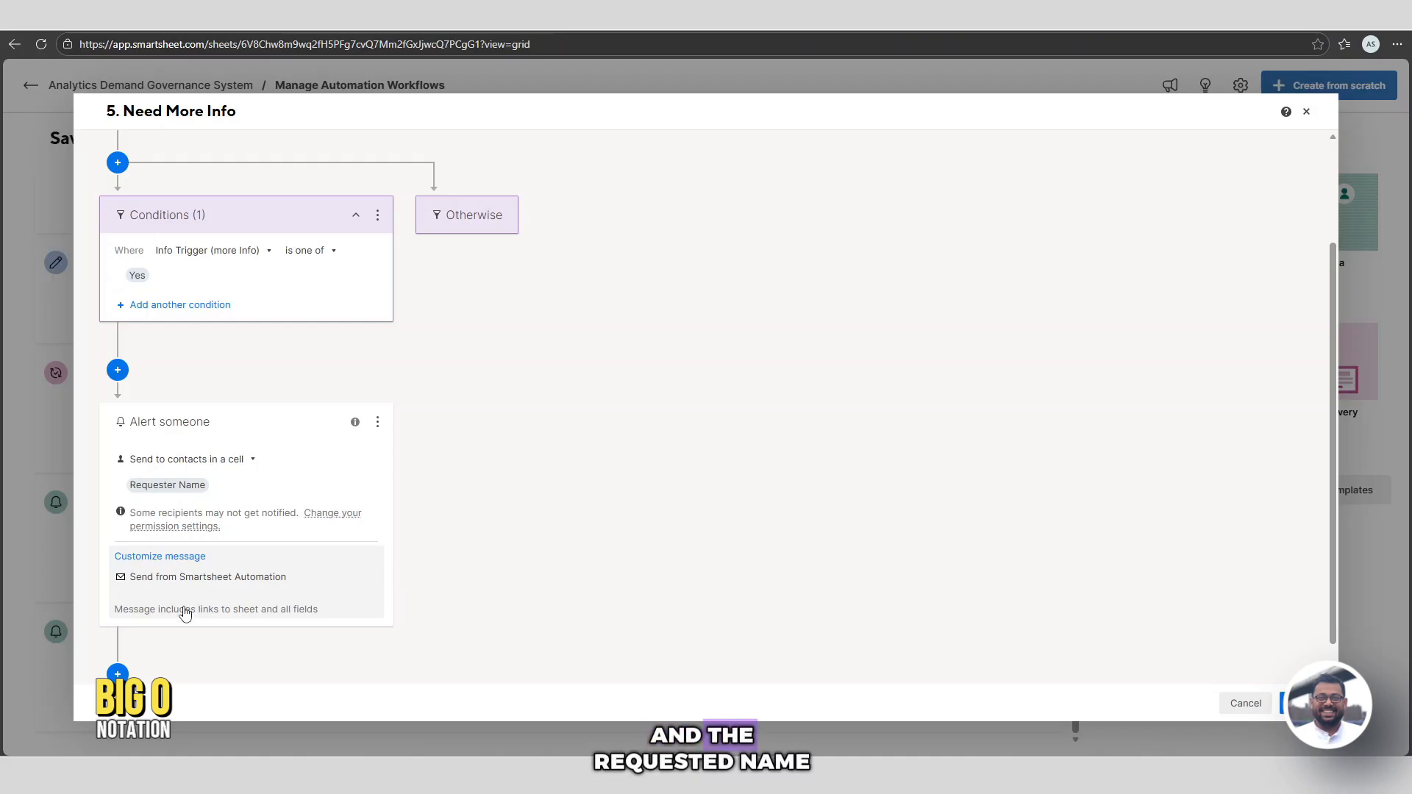
Customize the alert message of the need-more-info workflow with the subject "Need More Information".
left_click(206, 588)
scroll(214, 625, "down", 3)
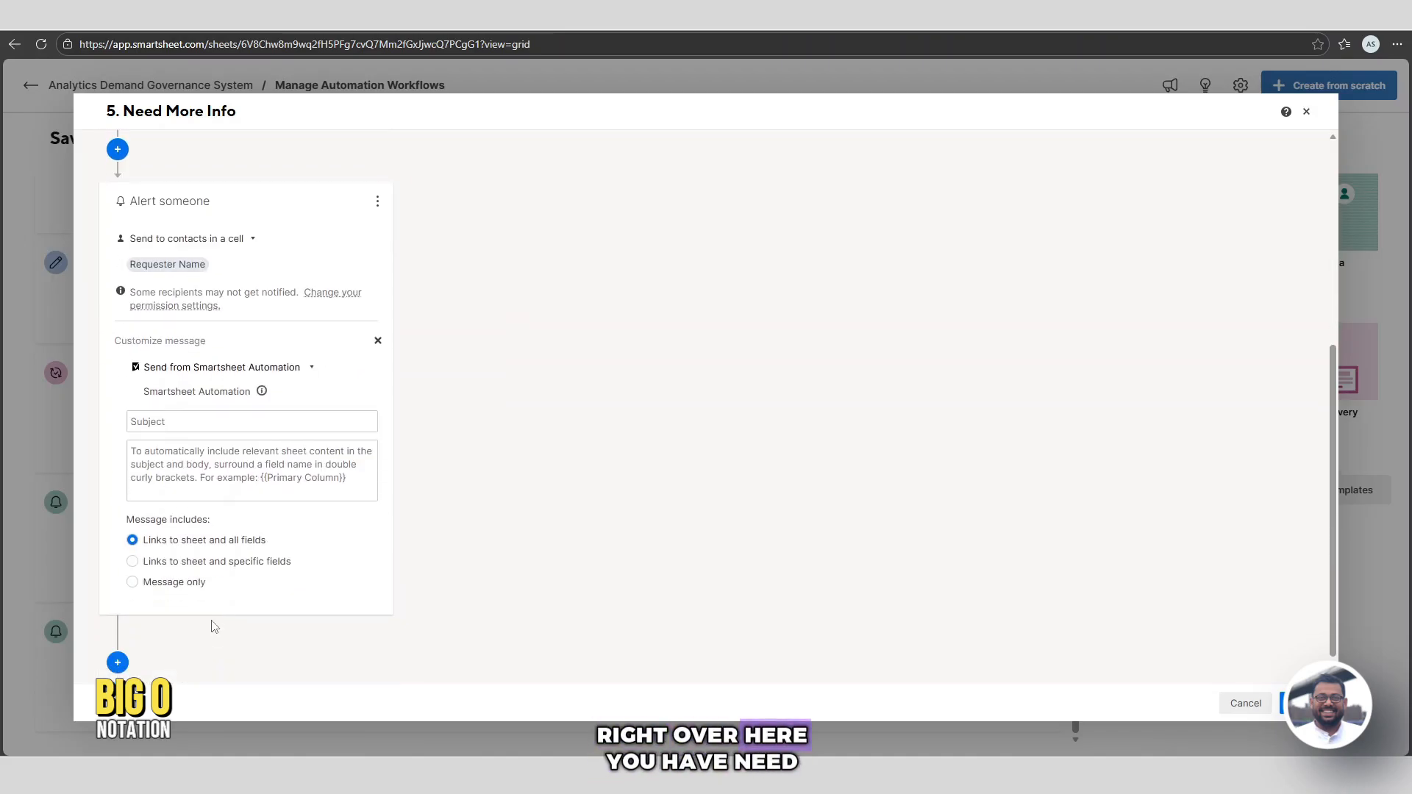
left_click(168, 425)
type("Need More Information")
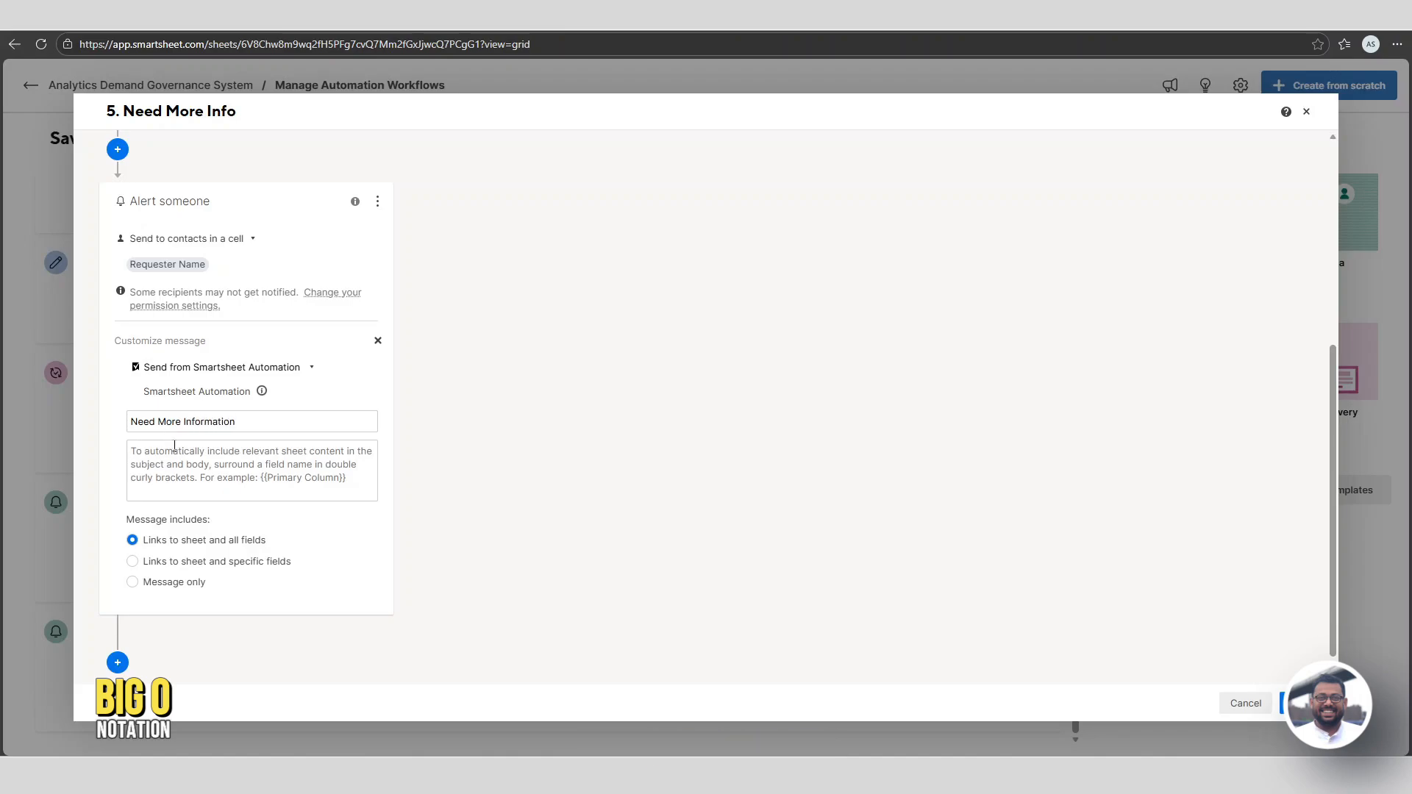
Write the message body "Please review and provide details of the Business Case and associated data sources." and save the workflow.
type("Please revie")
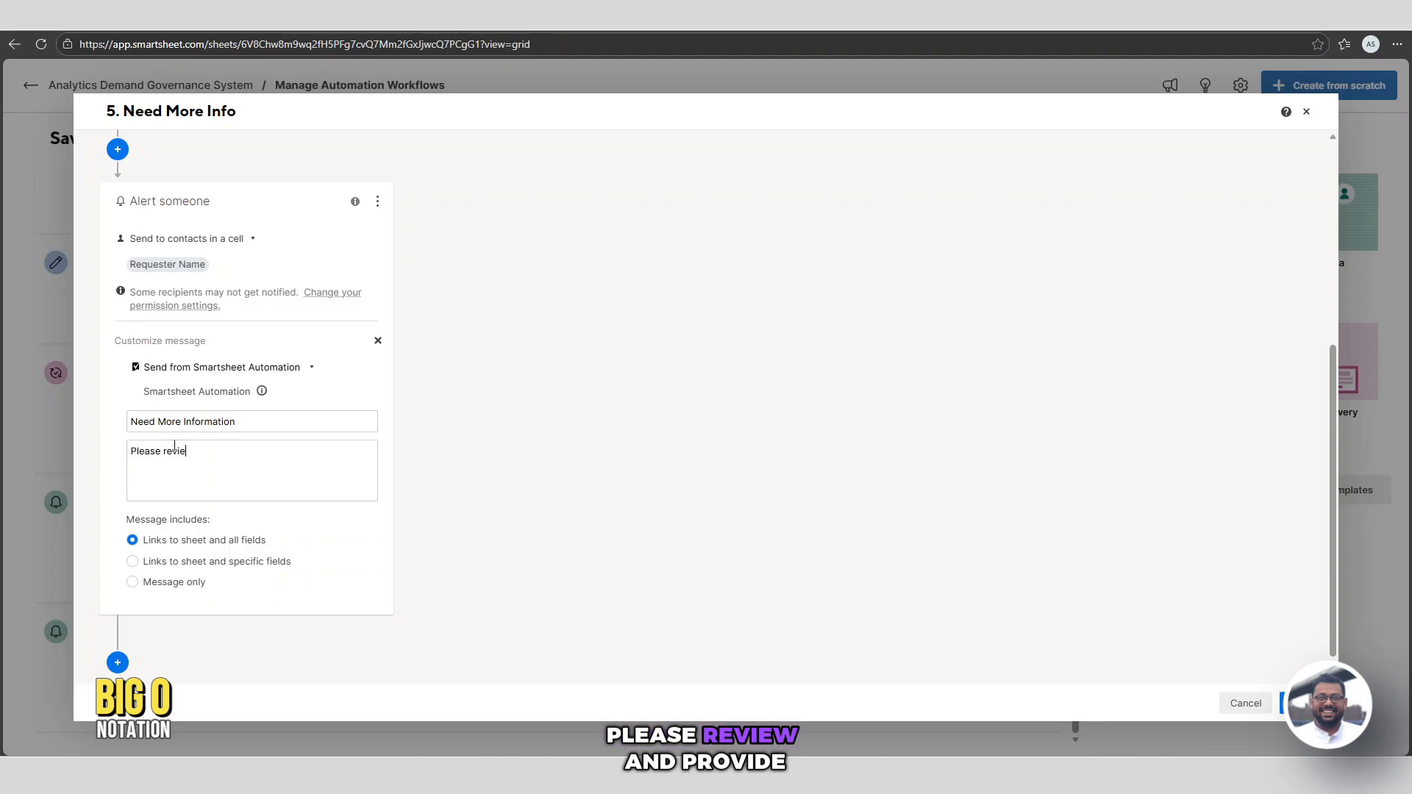
type("w and pr")
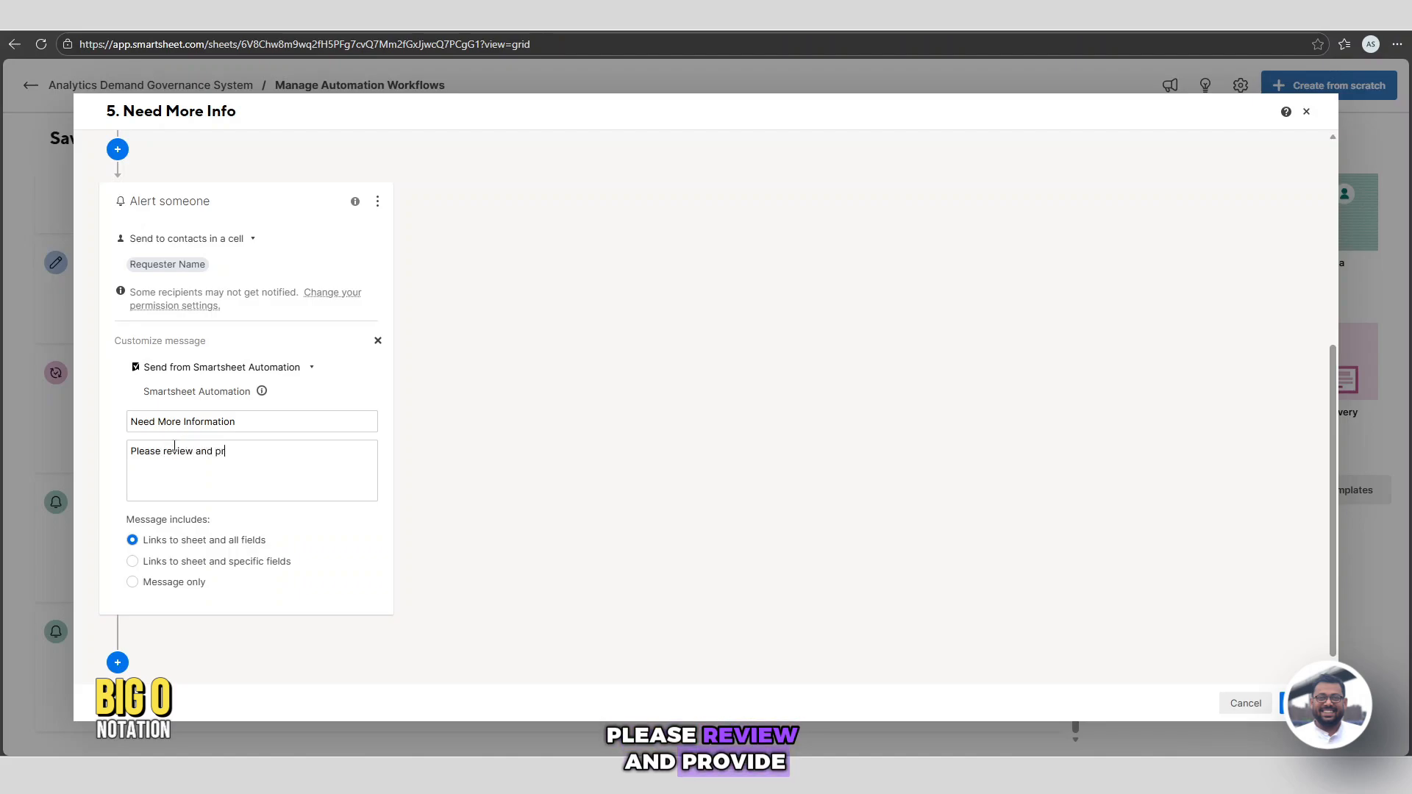
type("ovide detai")
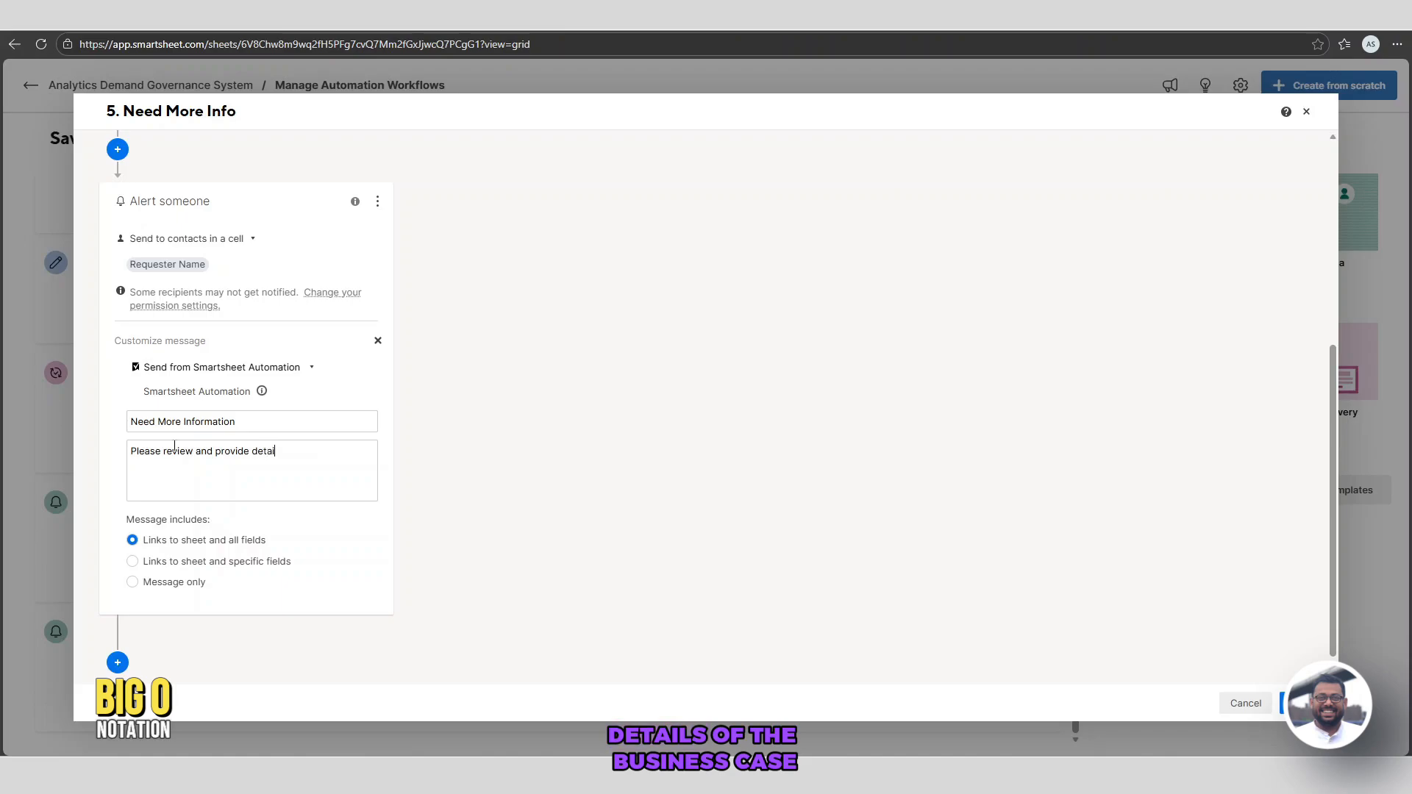
type("ls of the Be")
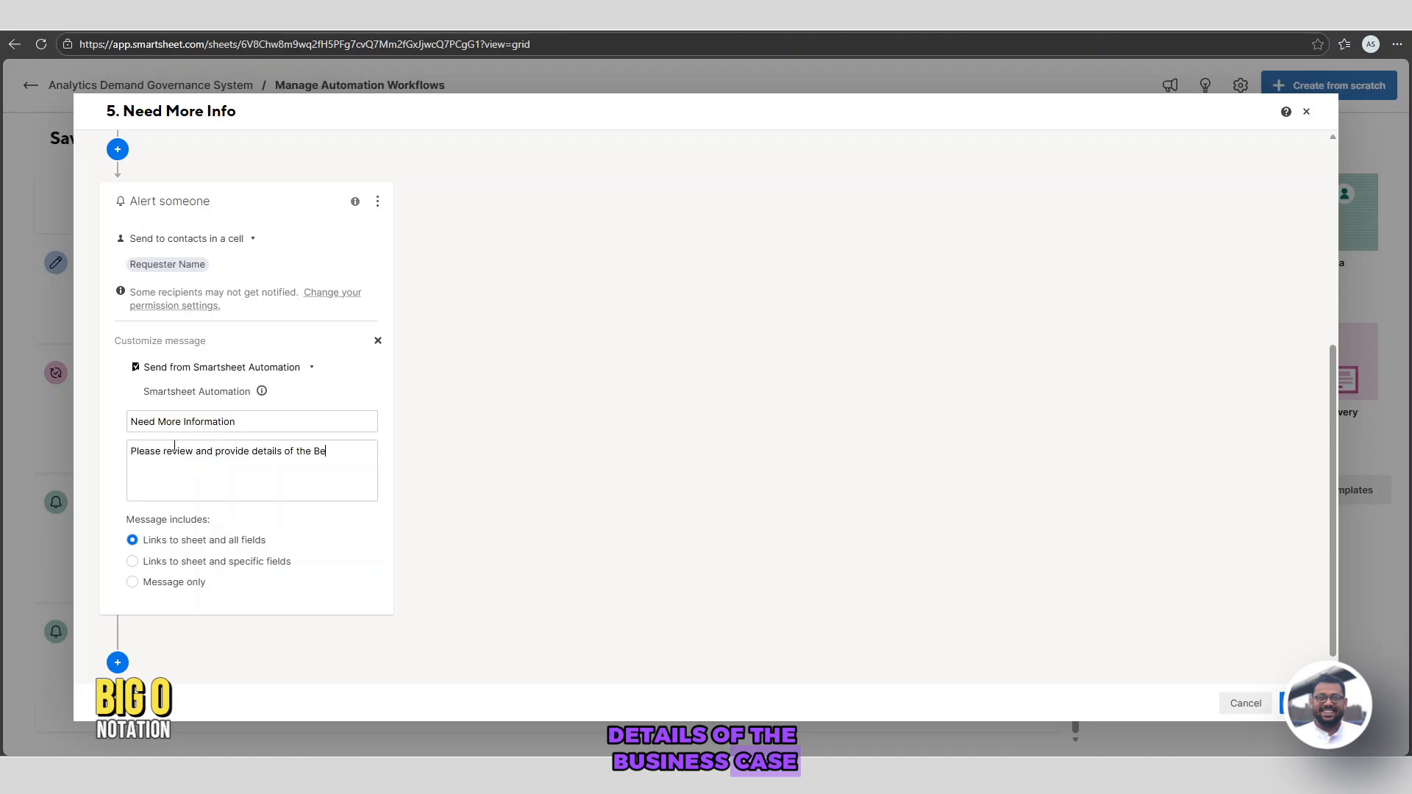
key("BackSpace")
type("usiness C")
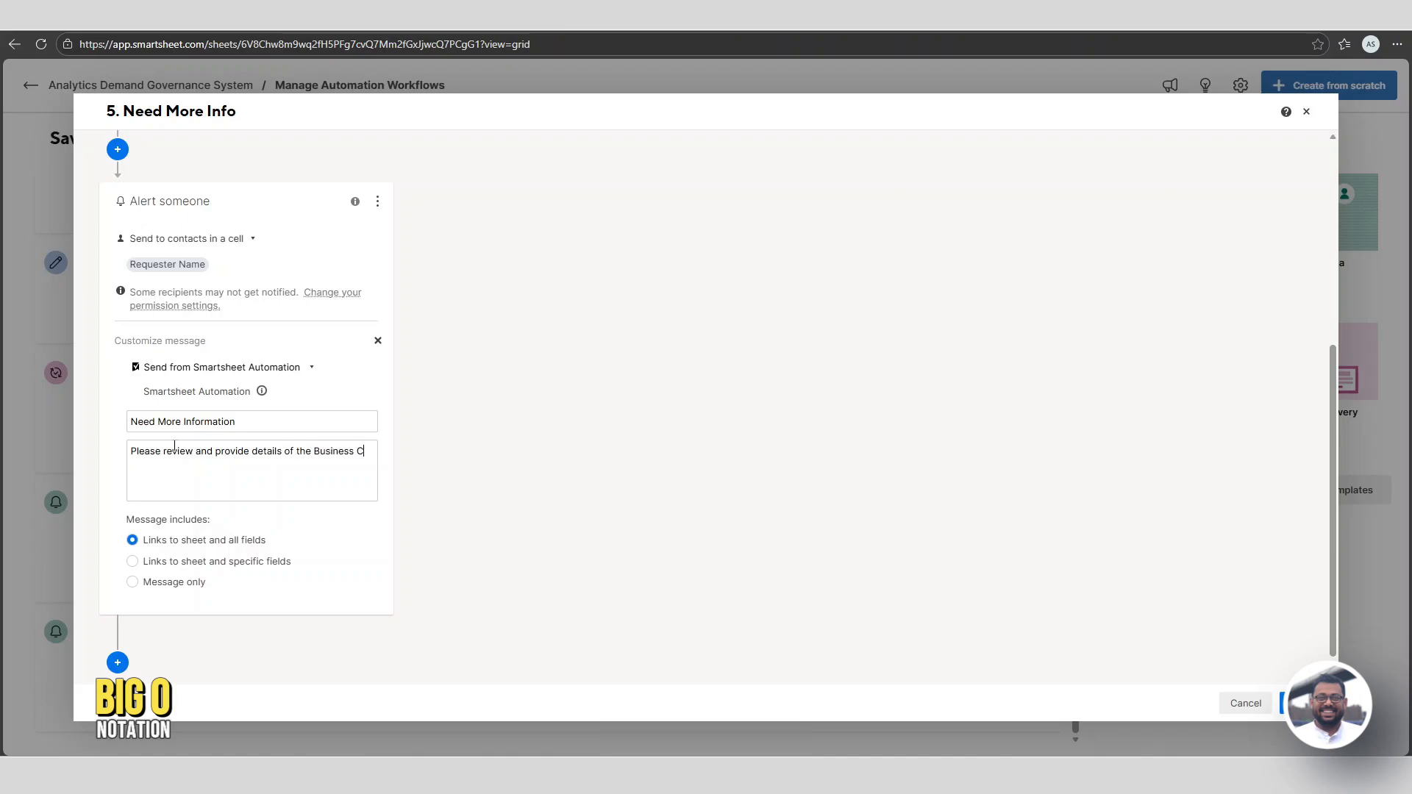
type("ase")
type(" amd")
key("BackSpace")
key("BackSpace")
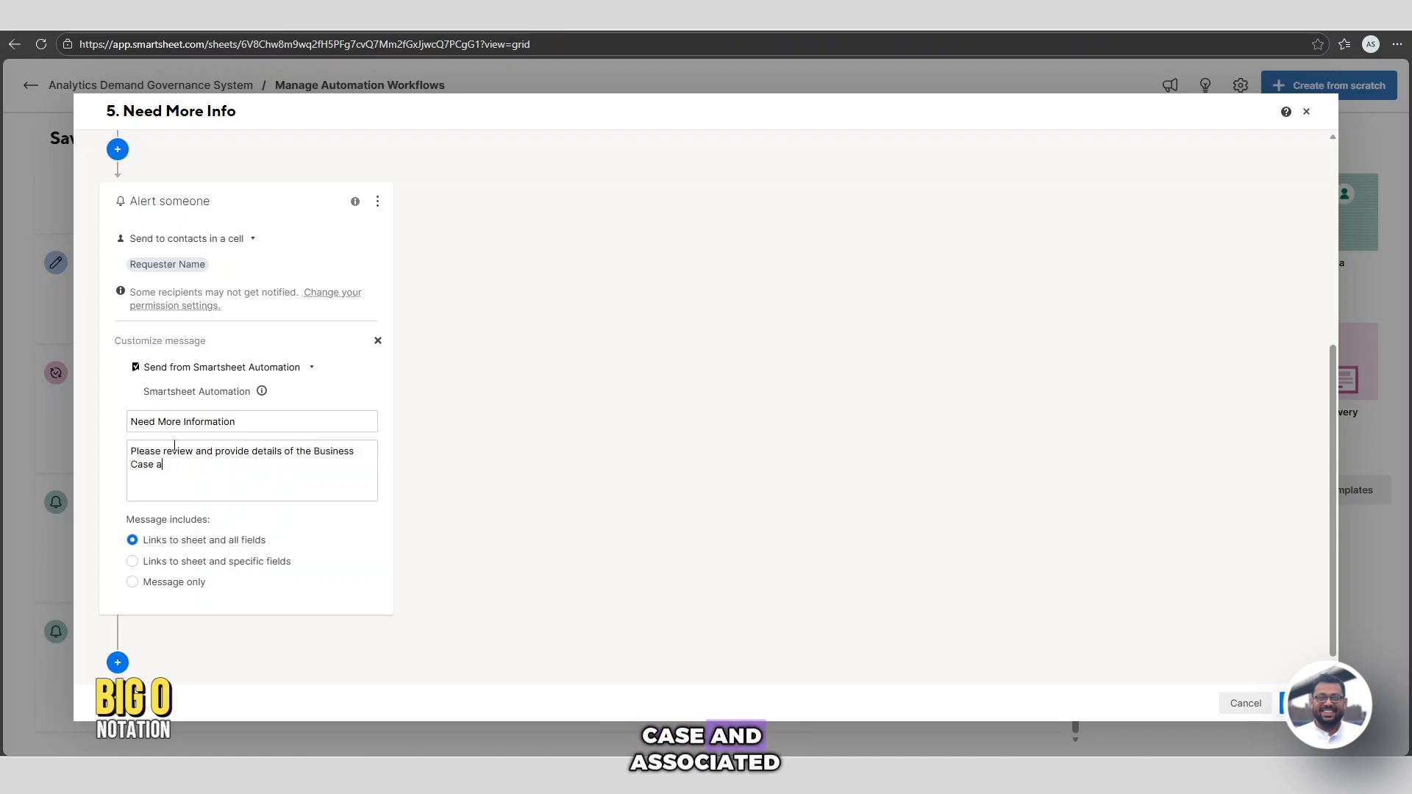
type("ssociated")
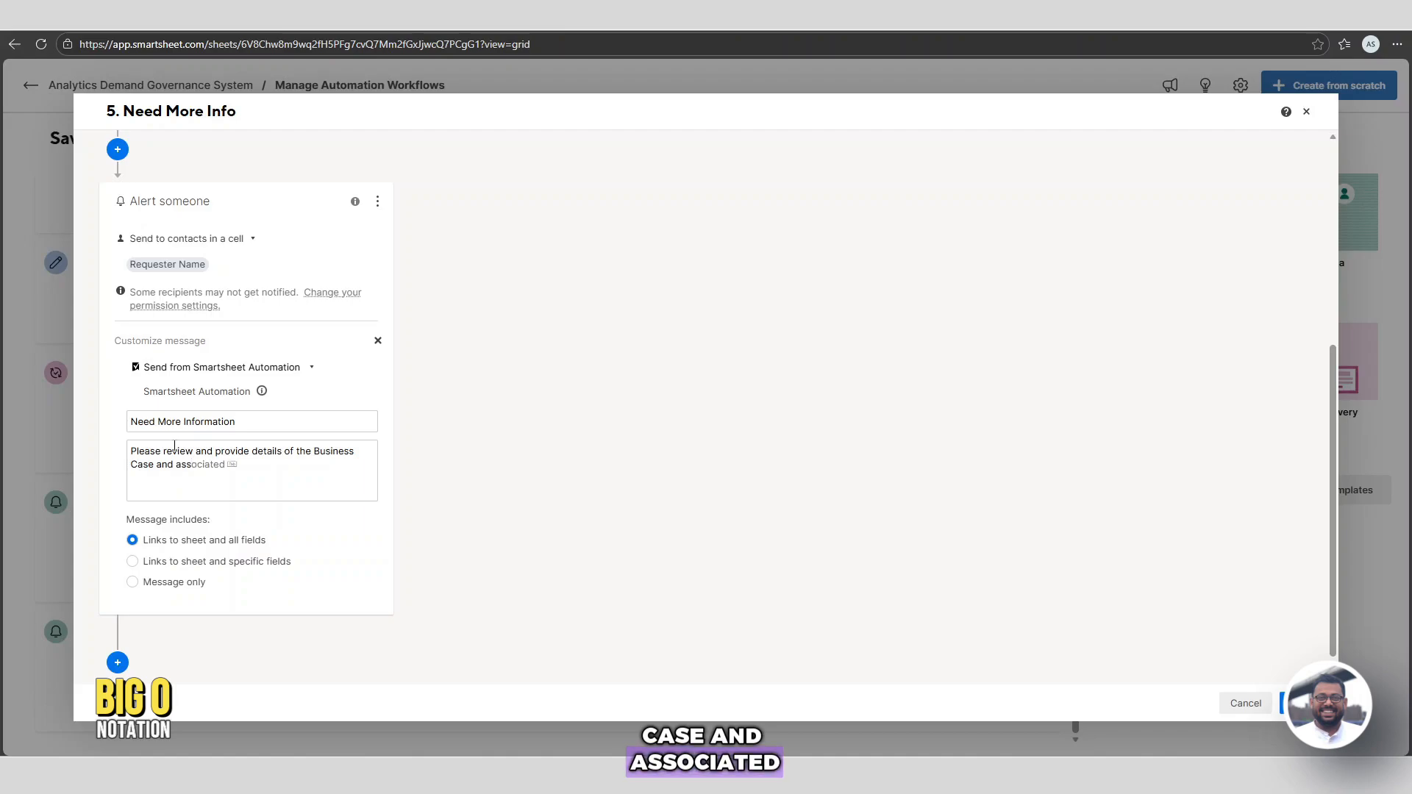
type(" data source")
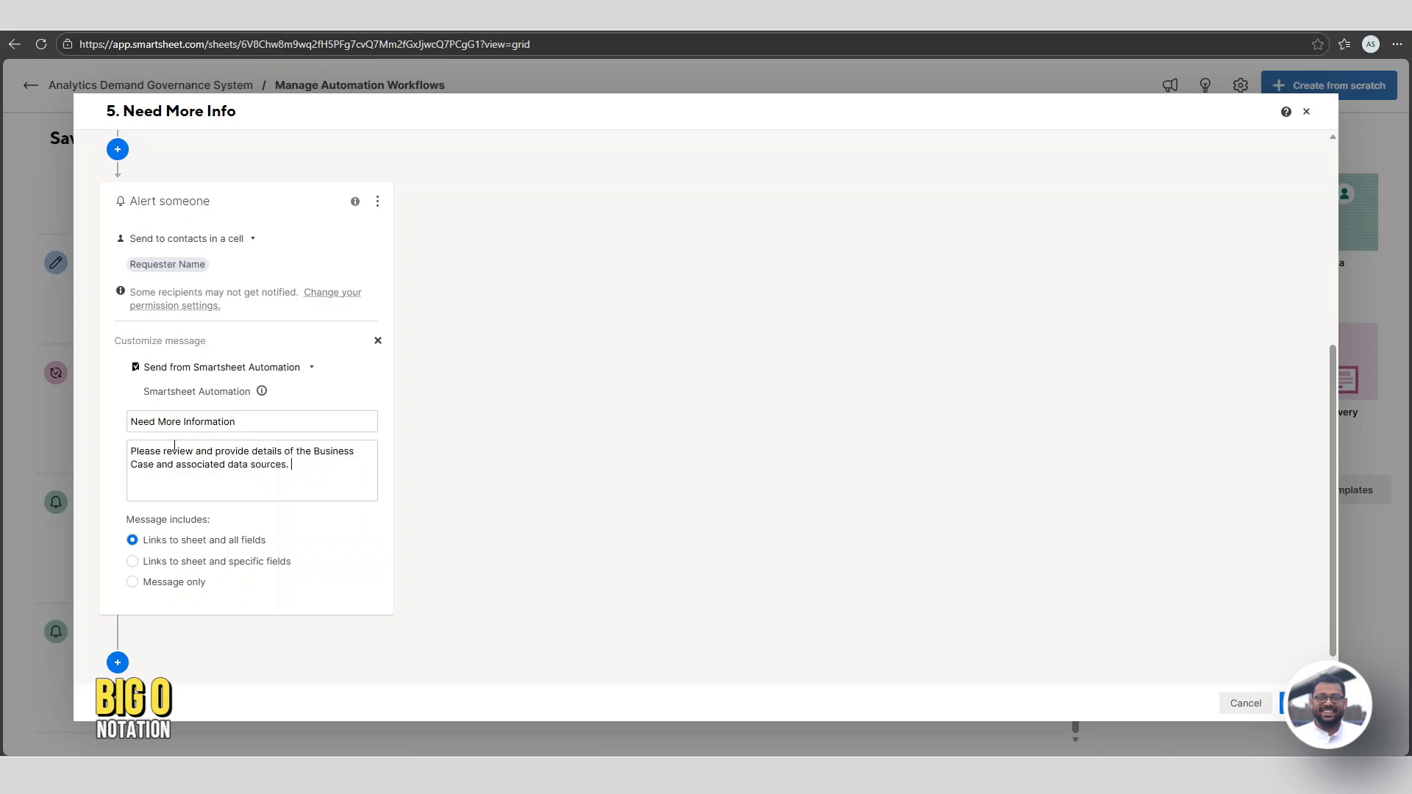
type("s.")
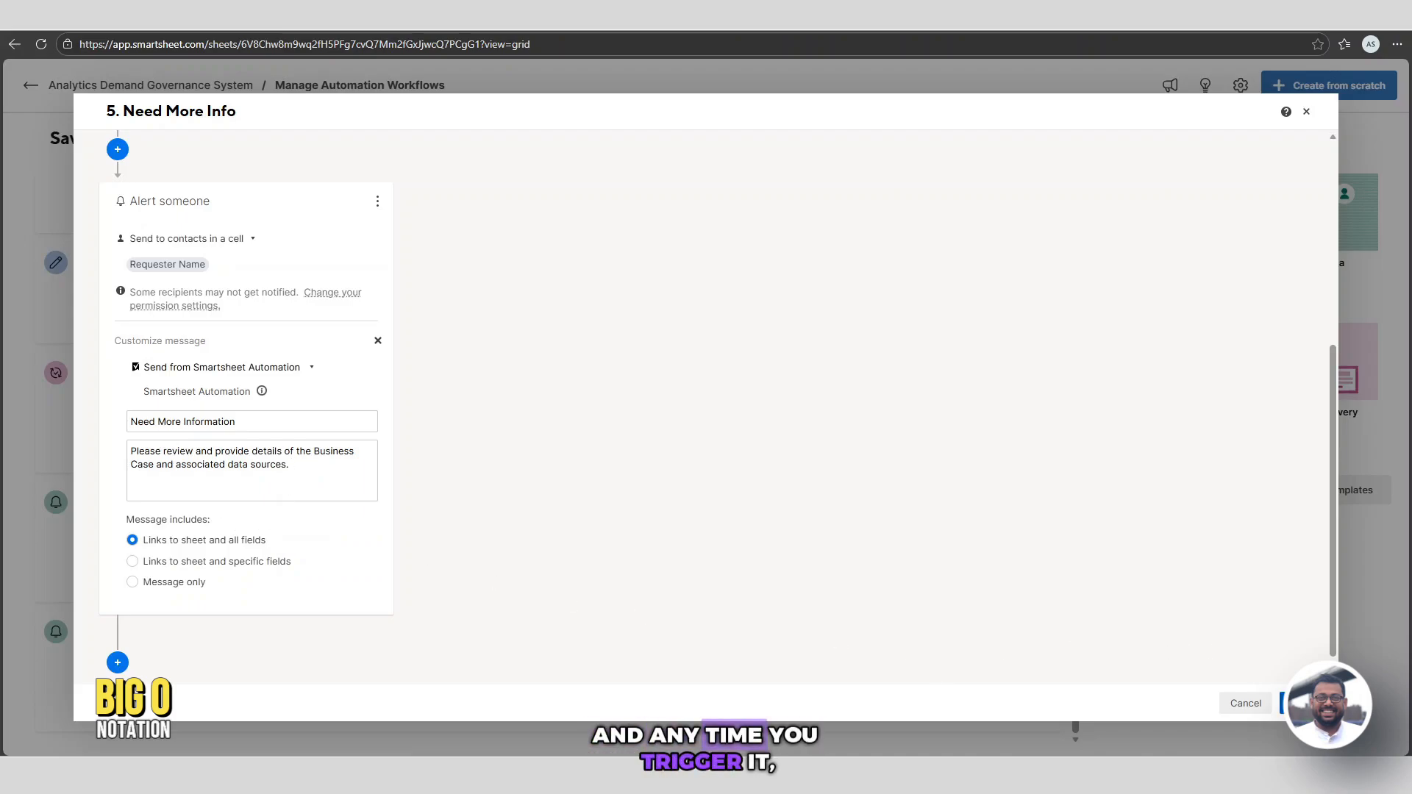
left_click(1296, 704)
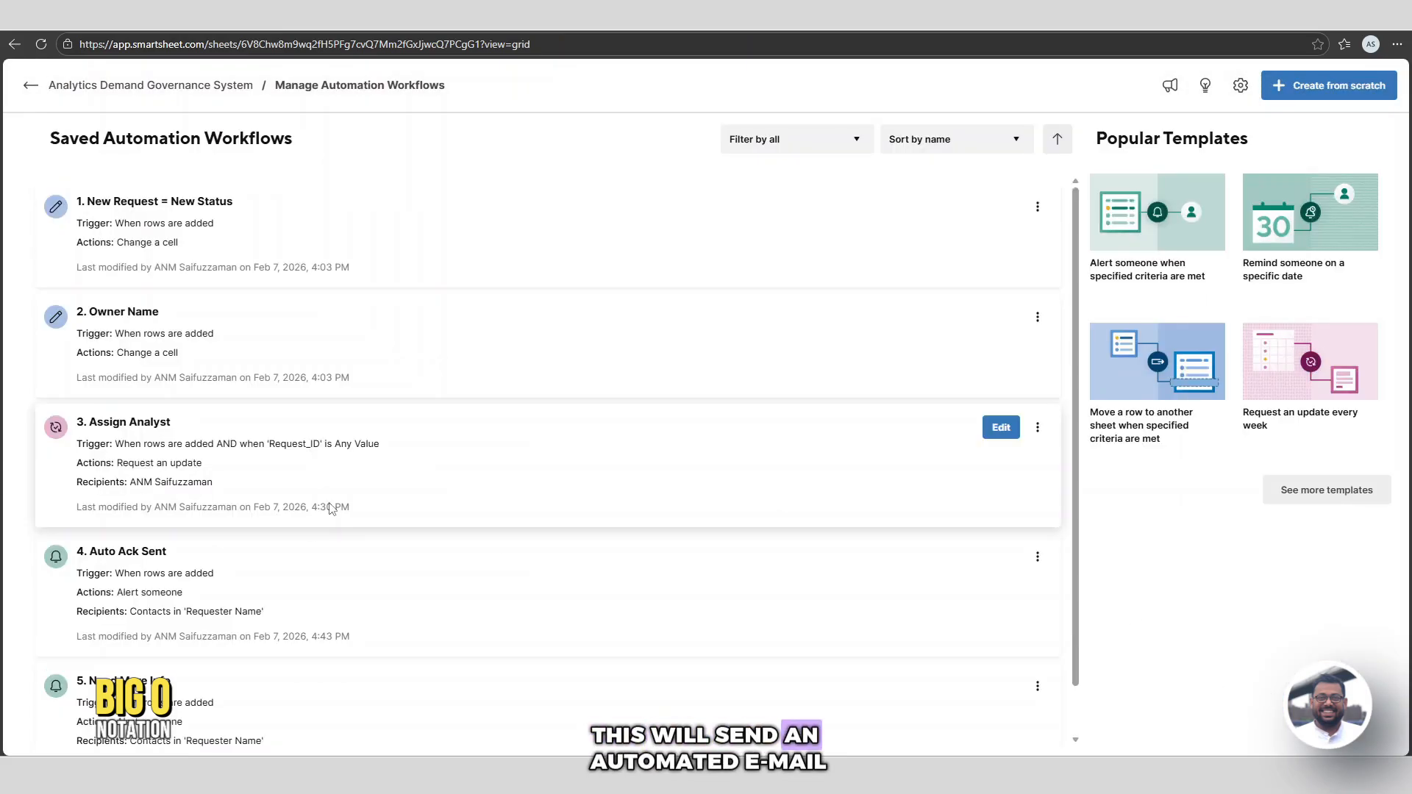
Return to the sheet and change the Assigned Analyst column's type to Contact list.
scroll(304, 491, "down", 1)
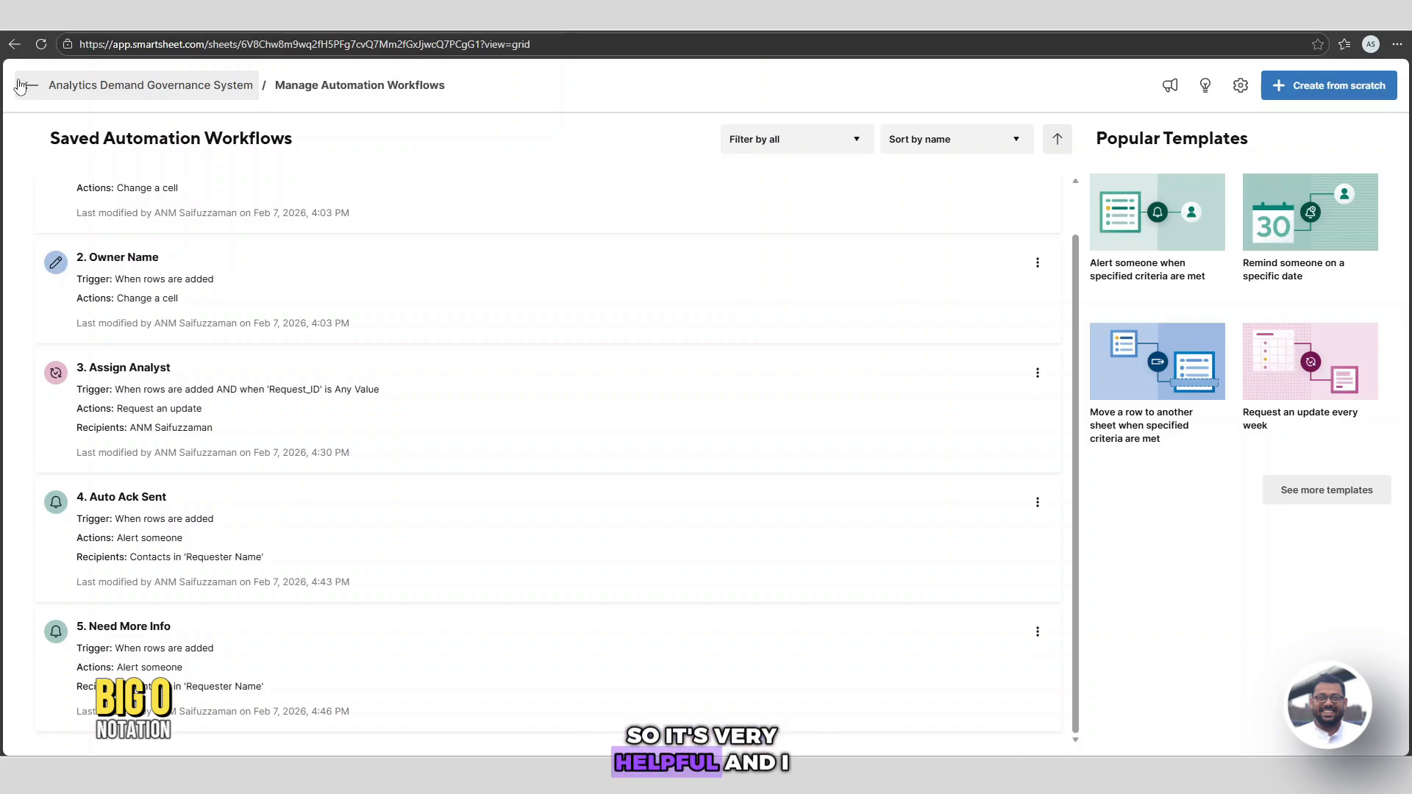
mouse_move(394, 258)
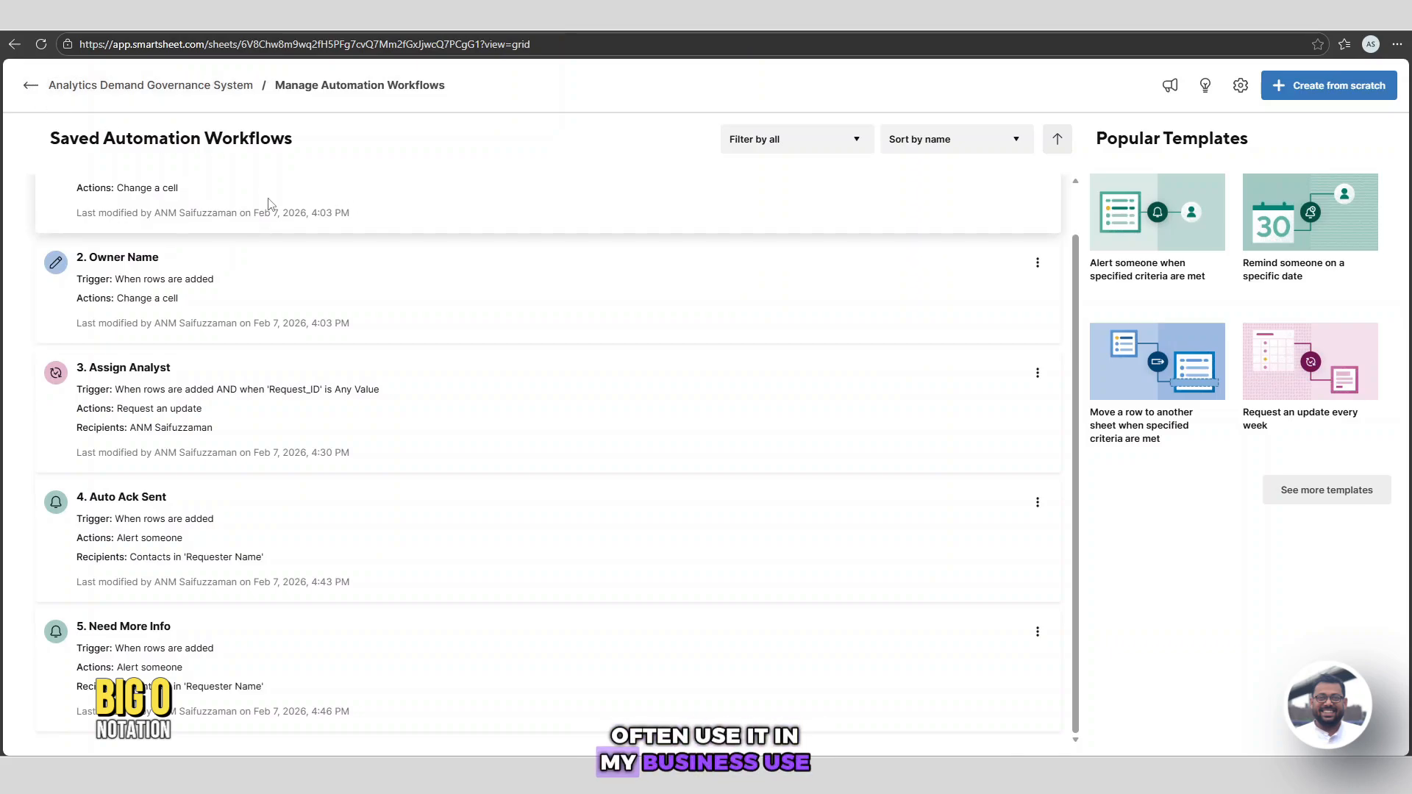
mouse_move(388, 571)
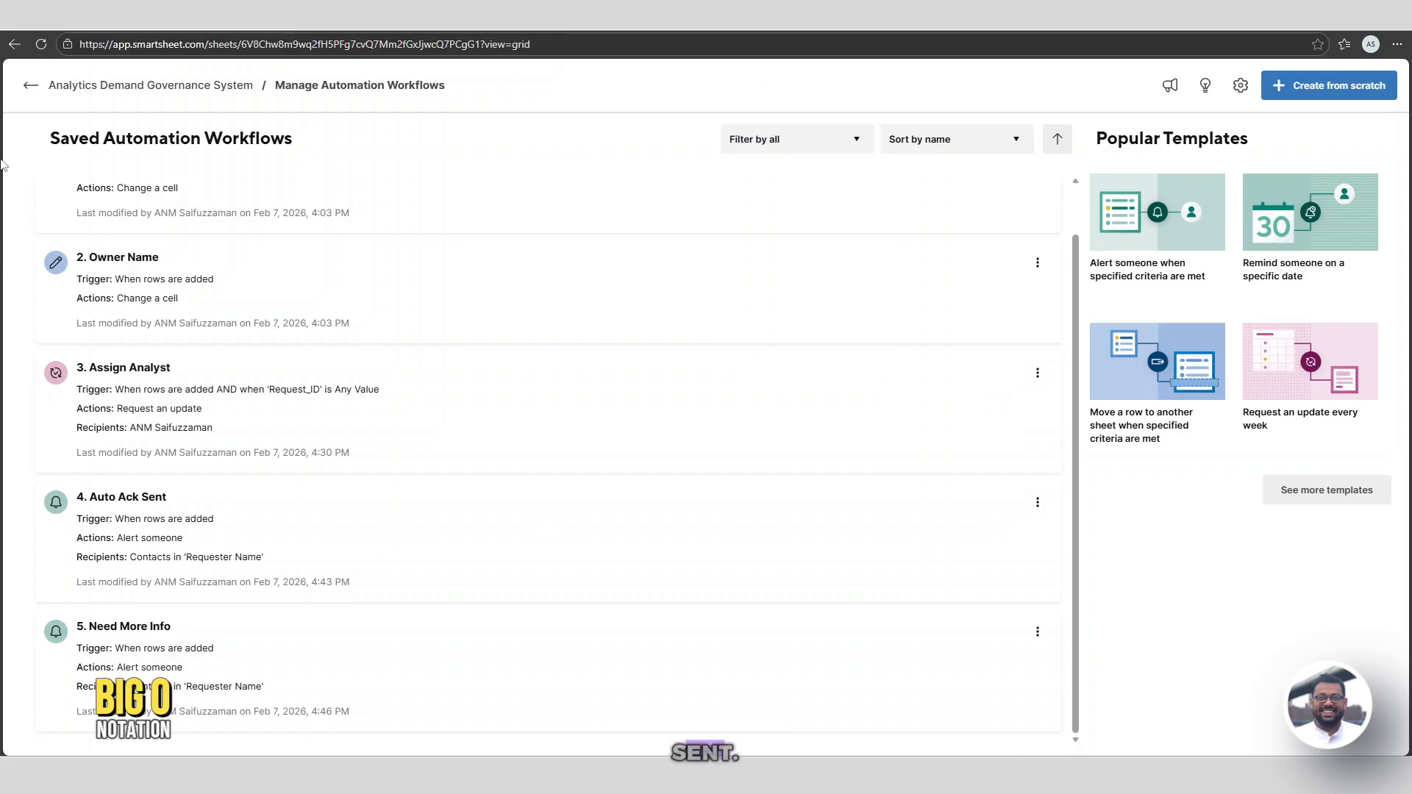
left_click(30, 86)
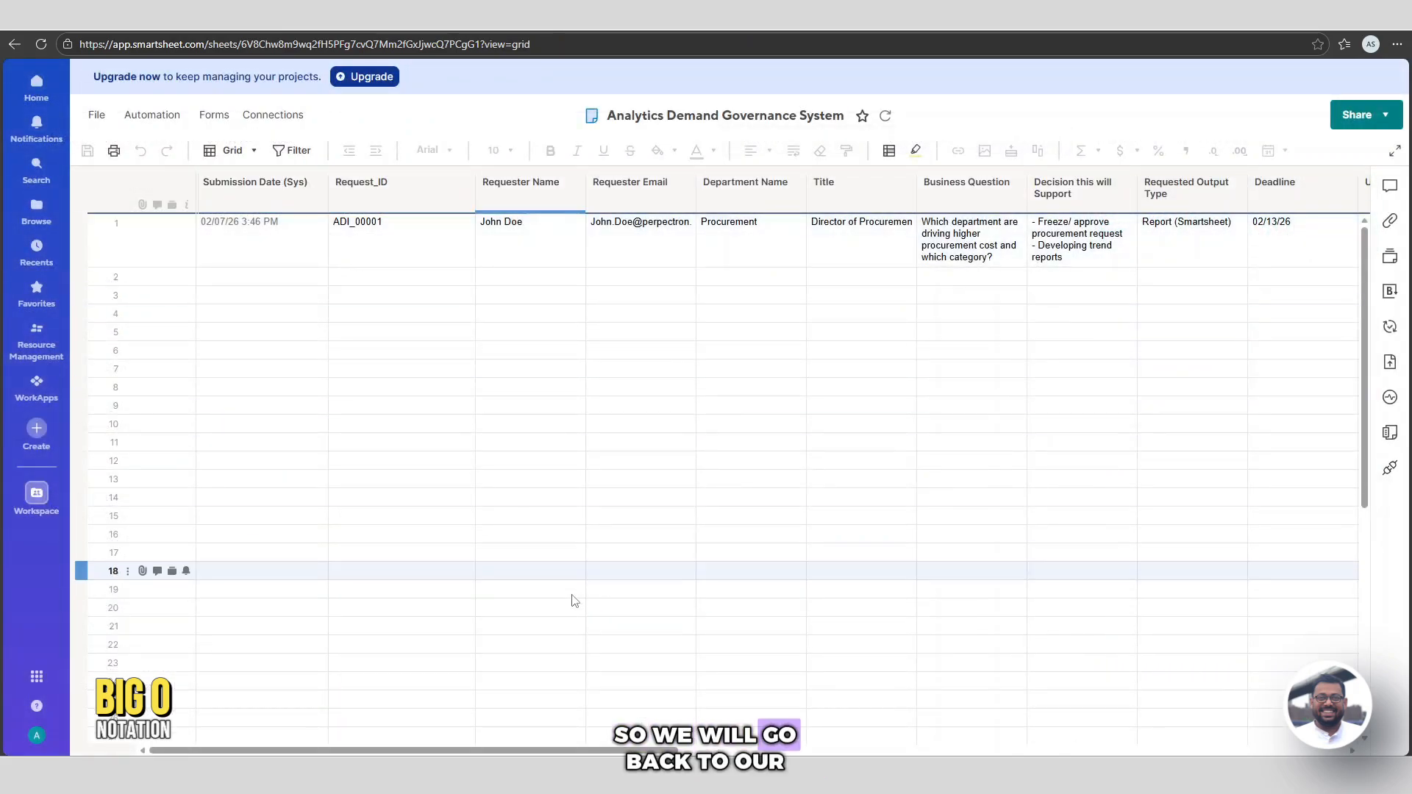
left_click_drag(546, 751, 1179, 705)
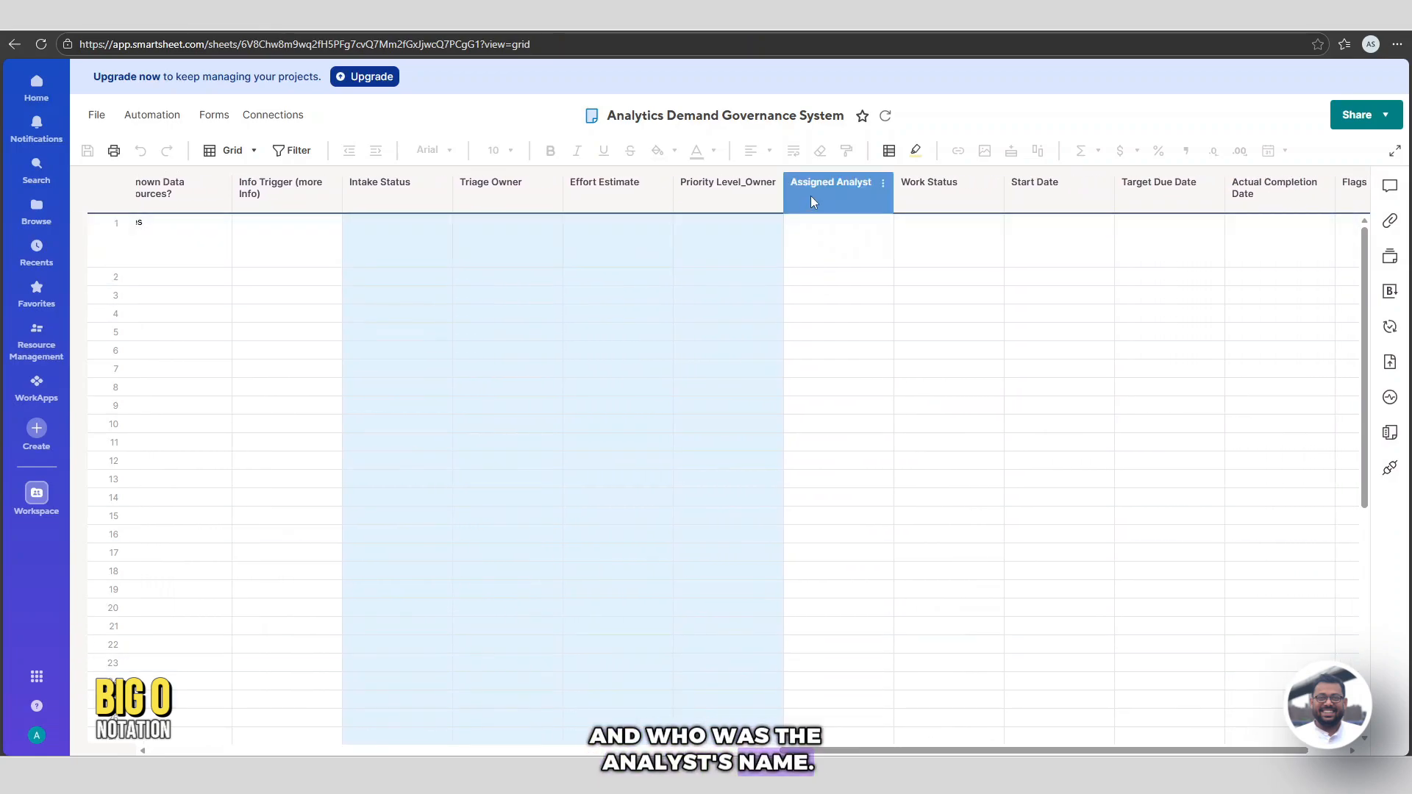
double_click(843, 191)
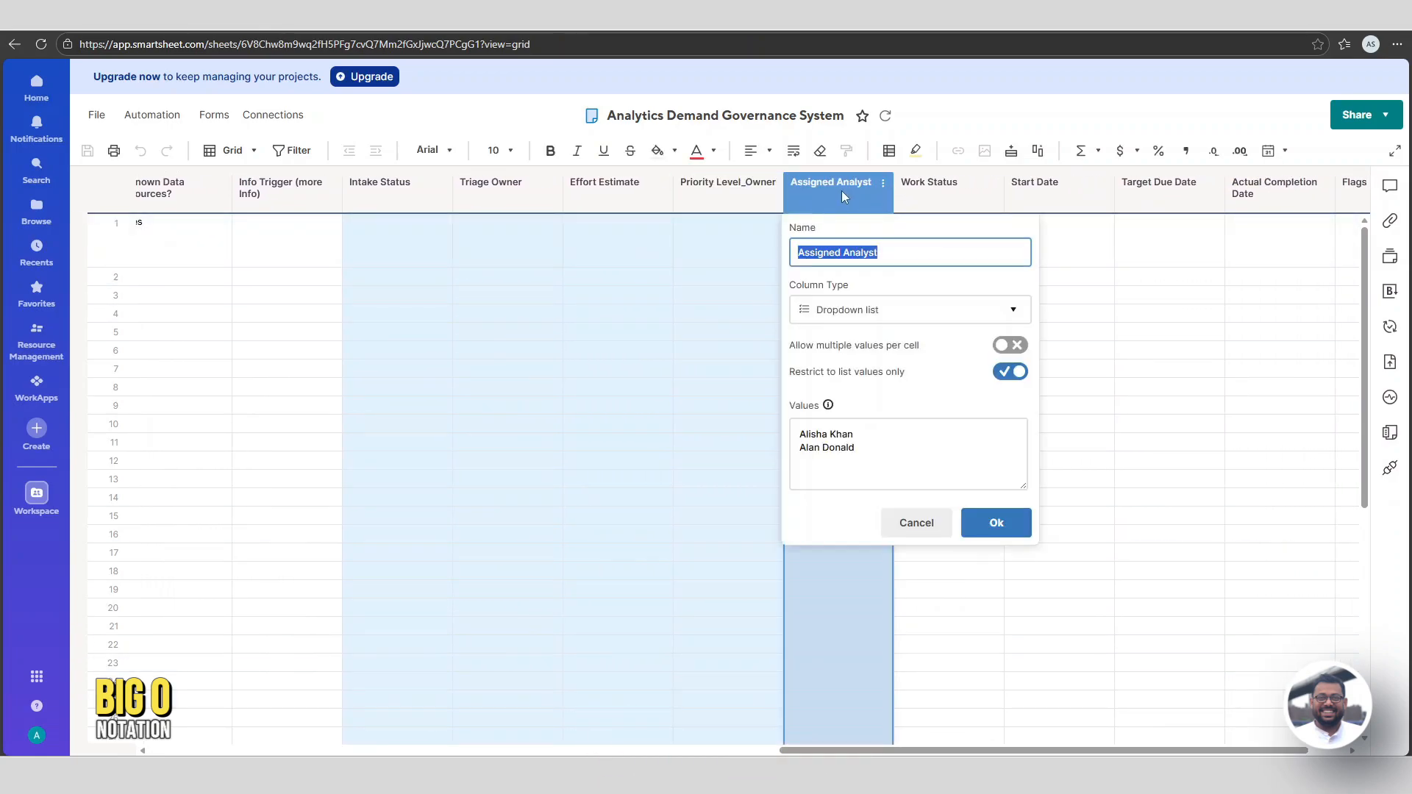
left_click(915, 321)
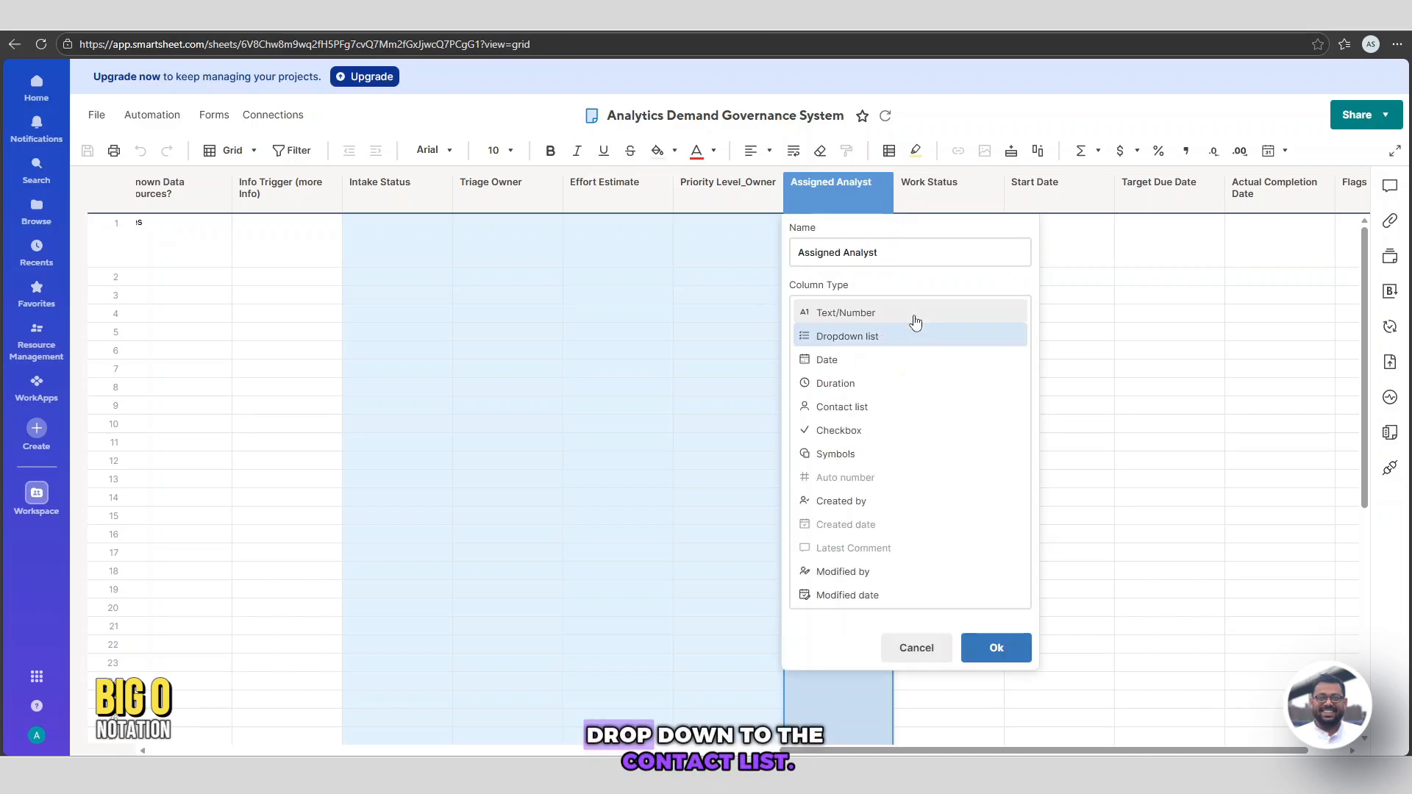
left_click(846, 409)
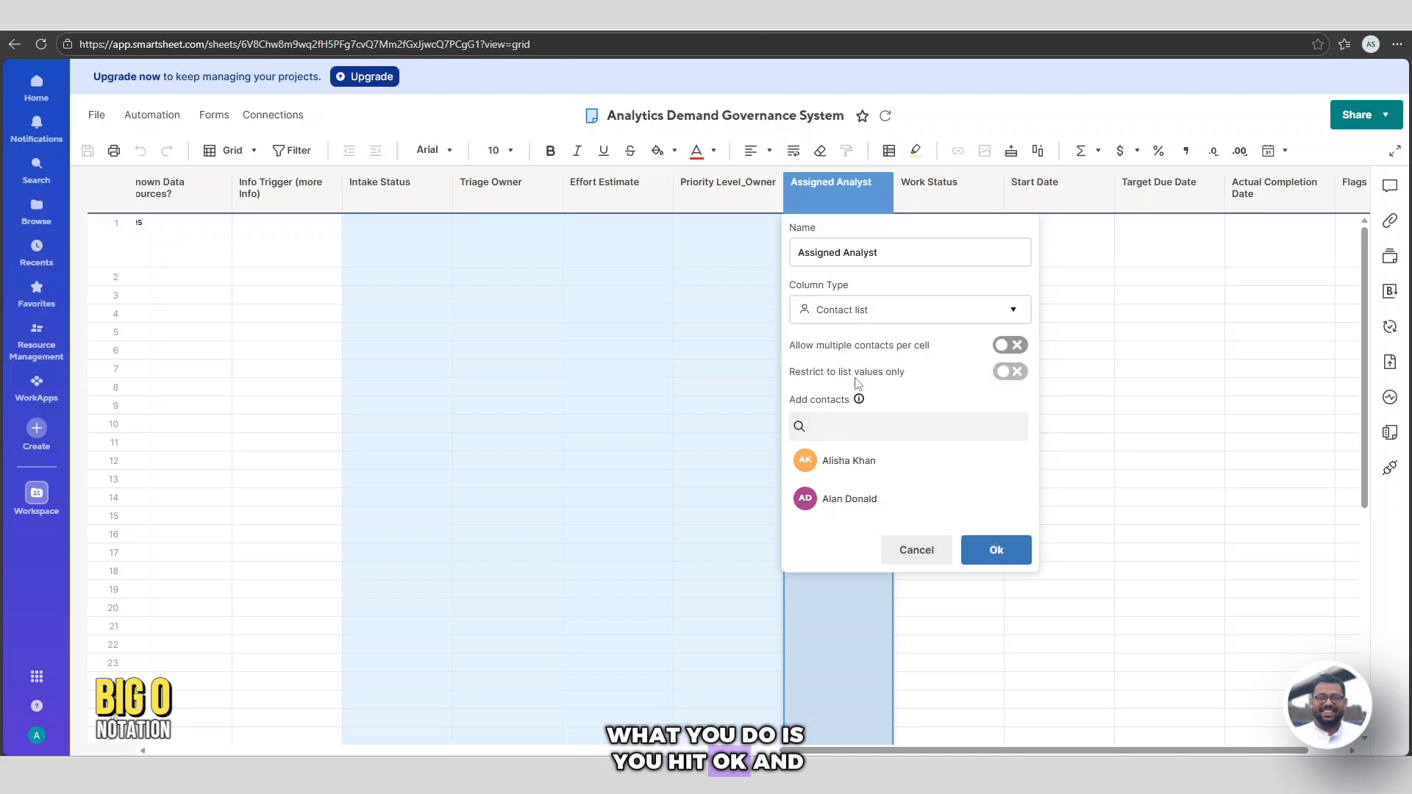
Restrict the Assigned Analyst column to list values only, apply the column settings and save the sheet.
left_click(1010, 371)
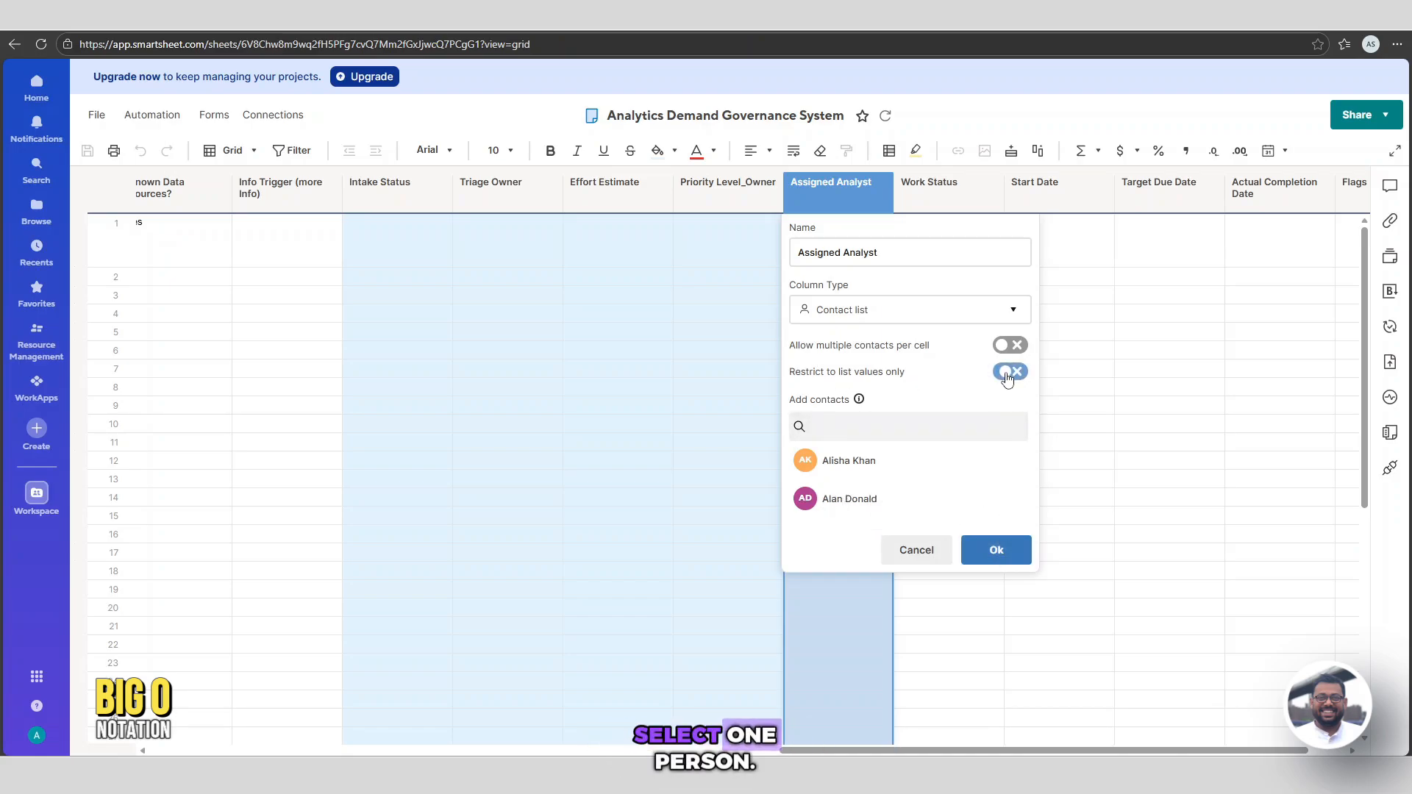
left_click(997, 551)
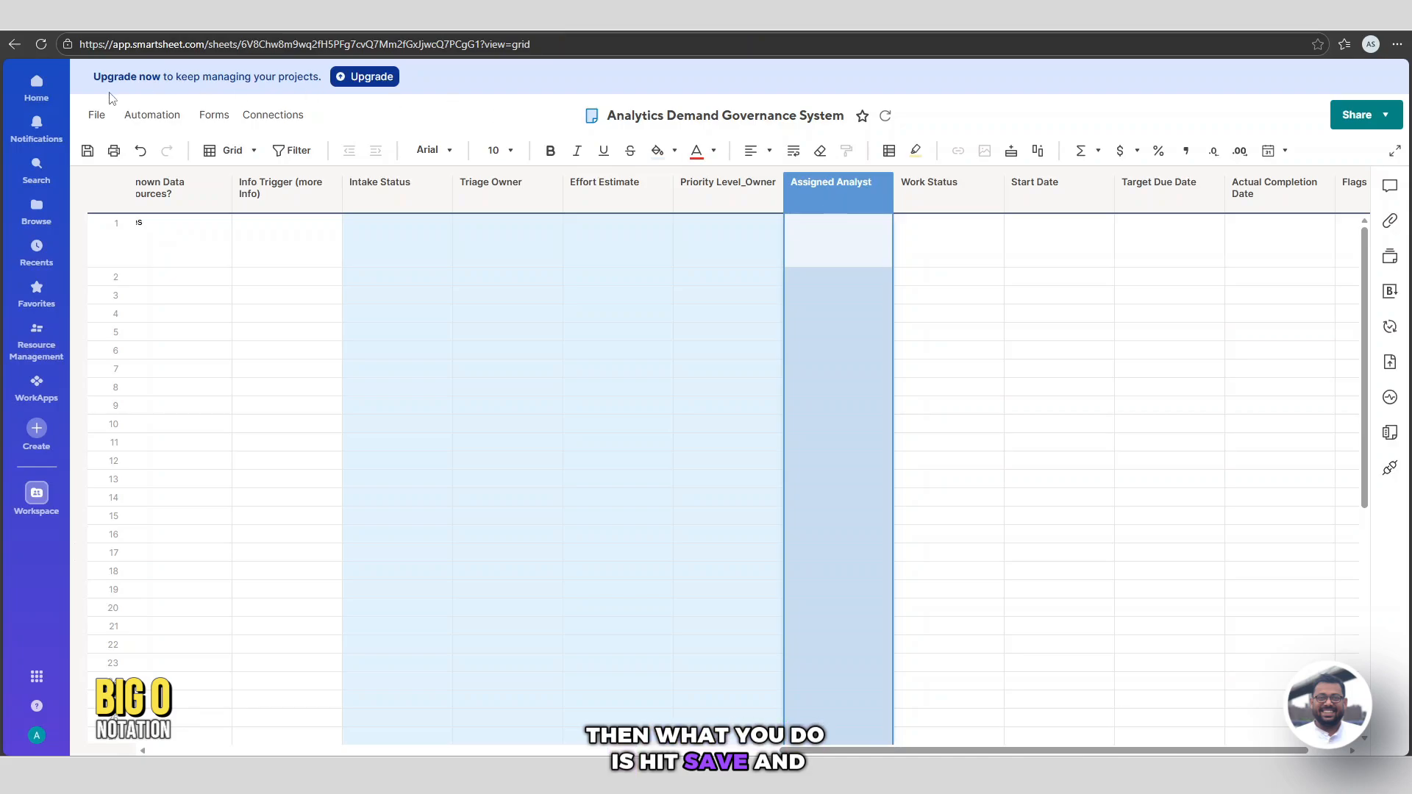
left_click(87, 151)
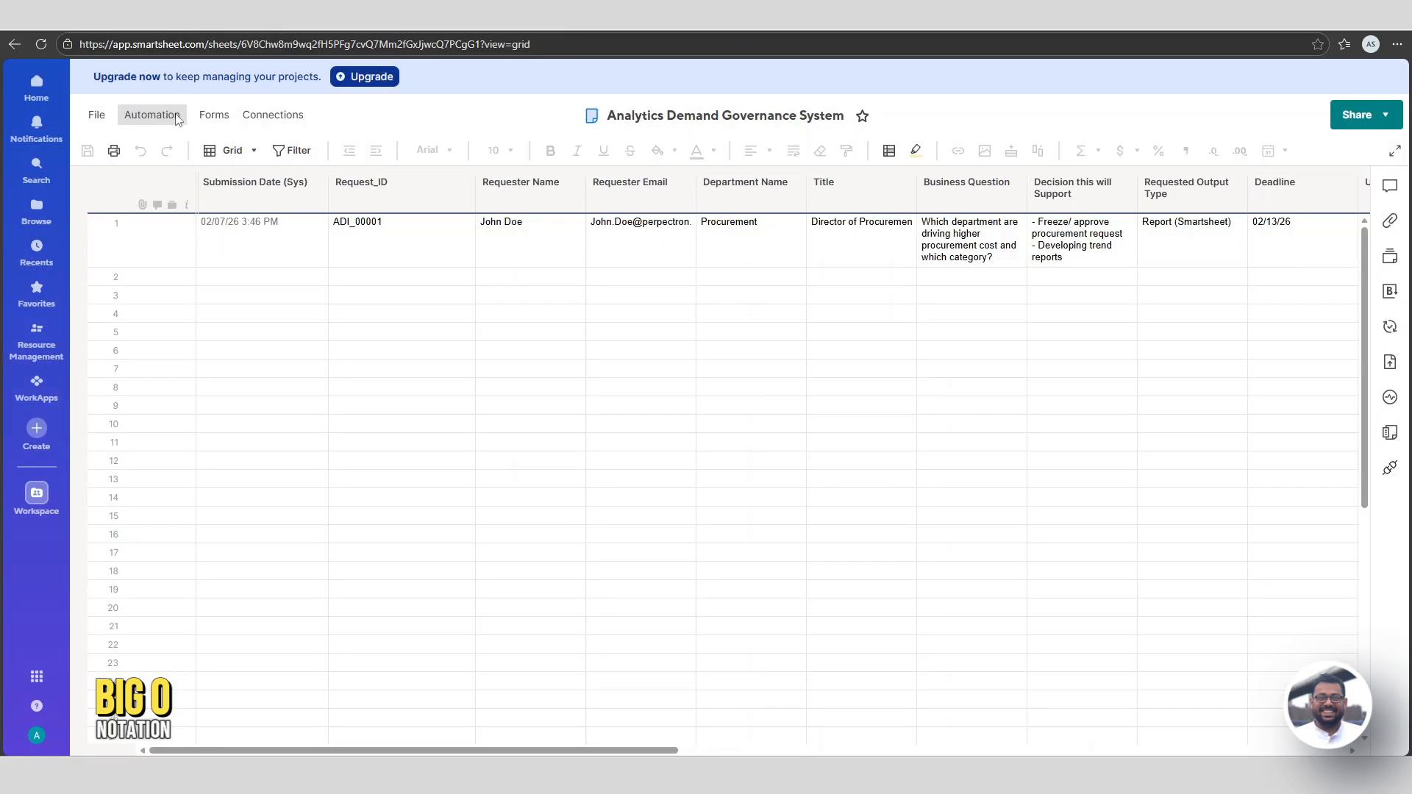
Open the sheet's automation workflows and create a new workflow from scratch.
left_click(152, 114)
left_click(200, 193)
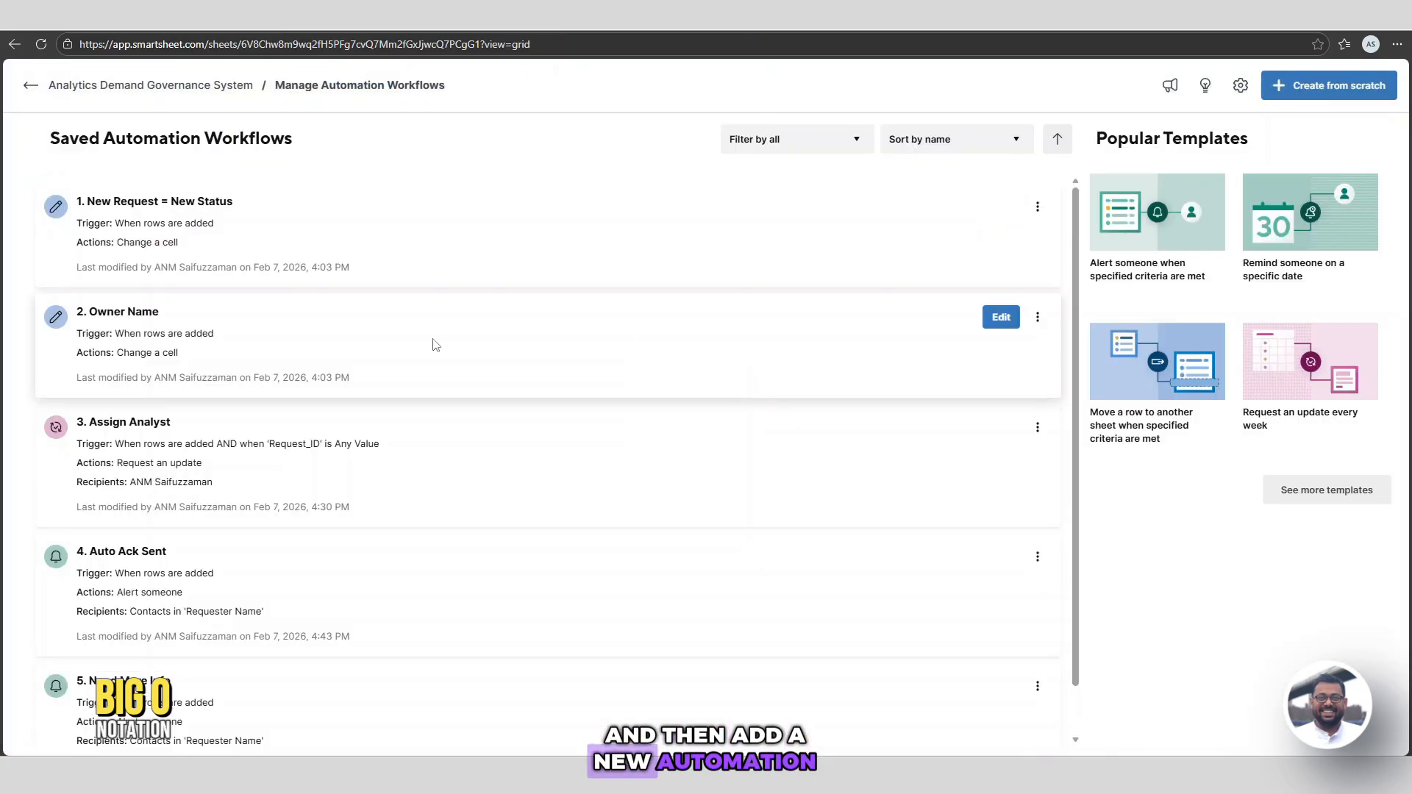
scroll(435, 345, "down", 1)
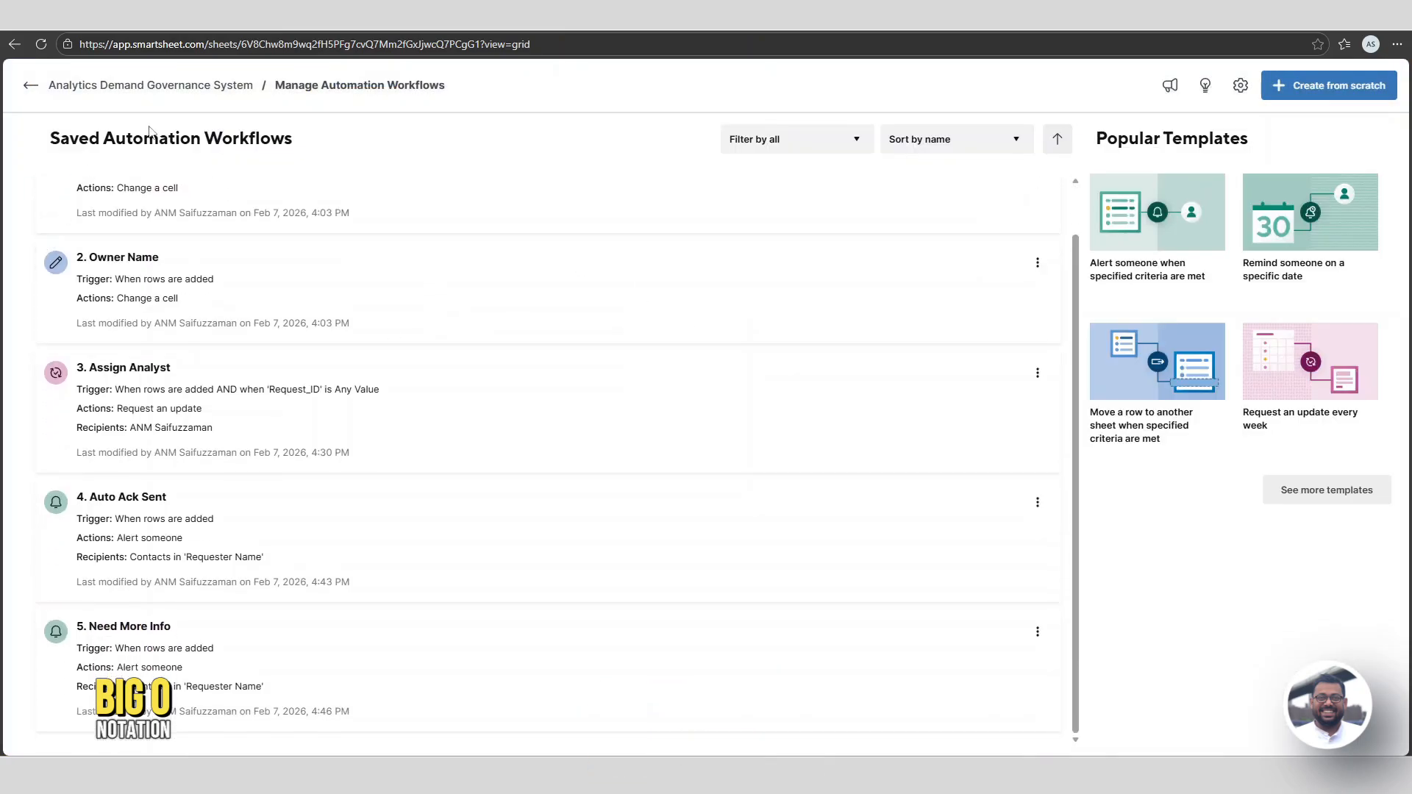
left_click(1299, 94)
Name the new workflow "6. Assignment Alert Sent", correcting the spelling of "Assignment".
left_click(169, 113)
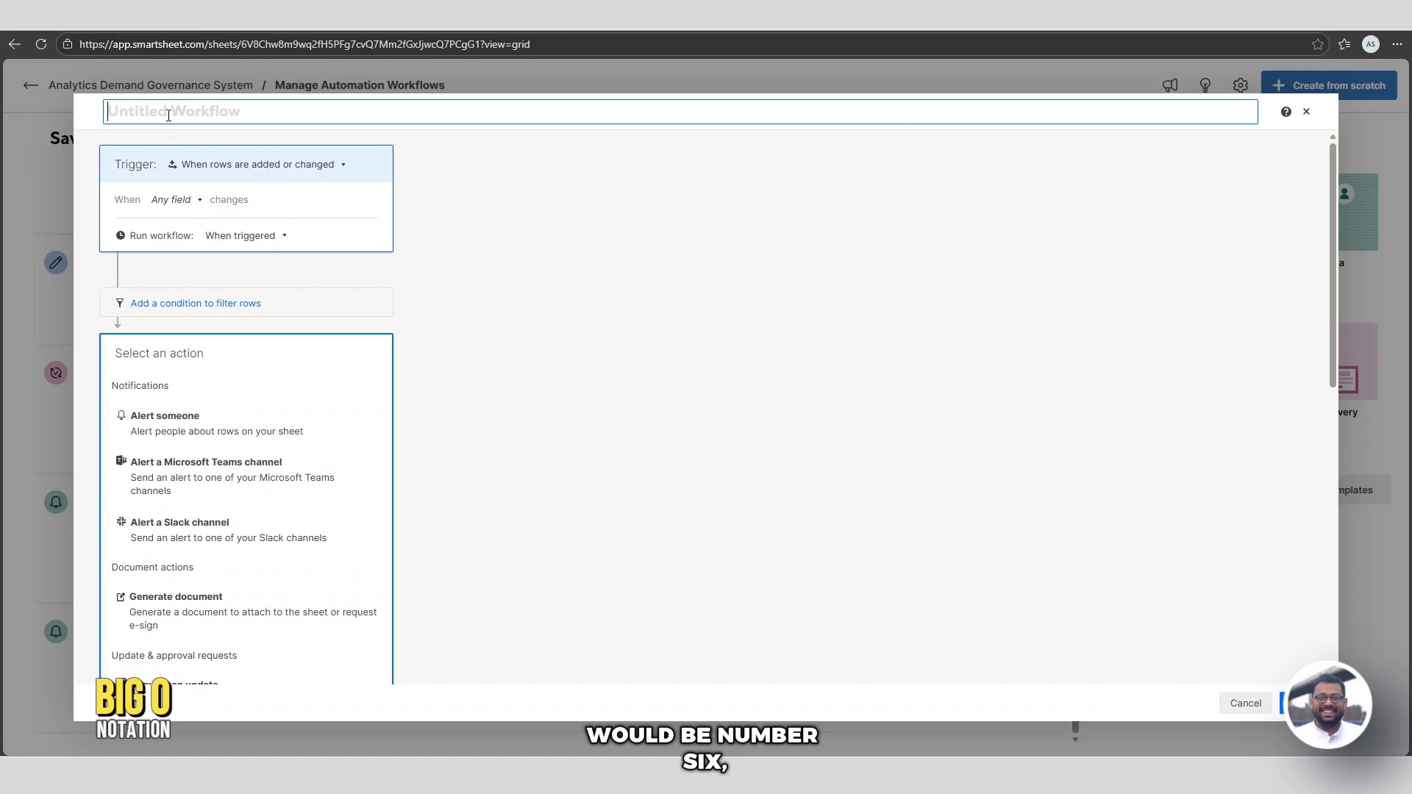
type("6. ")
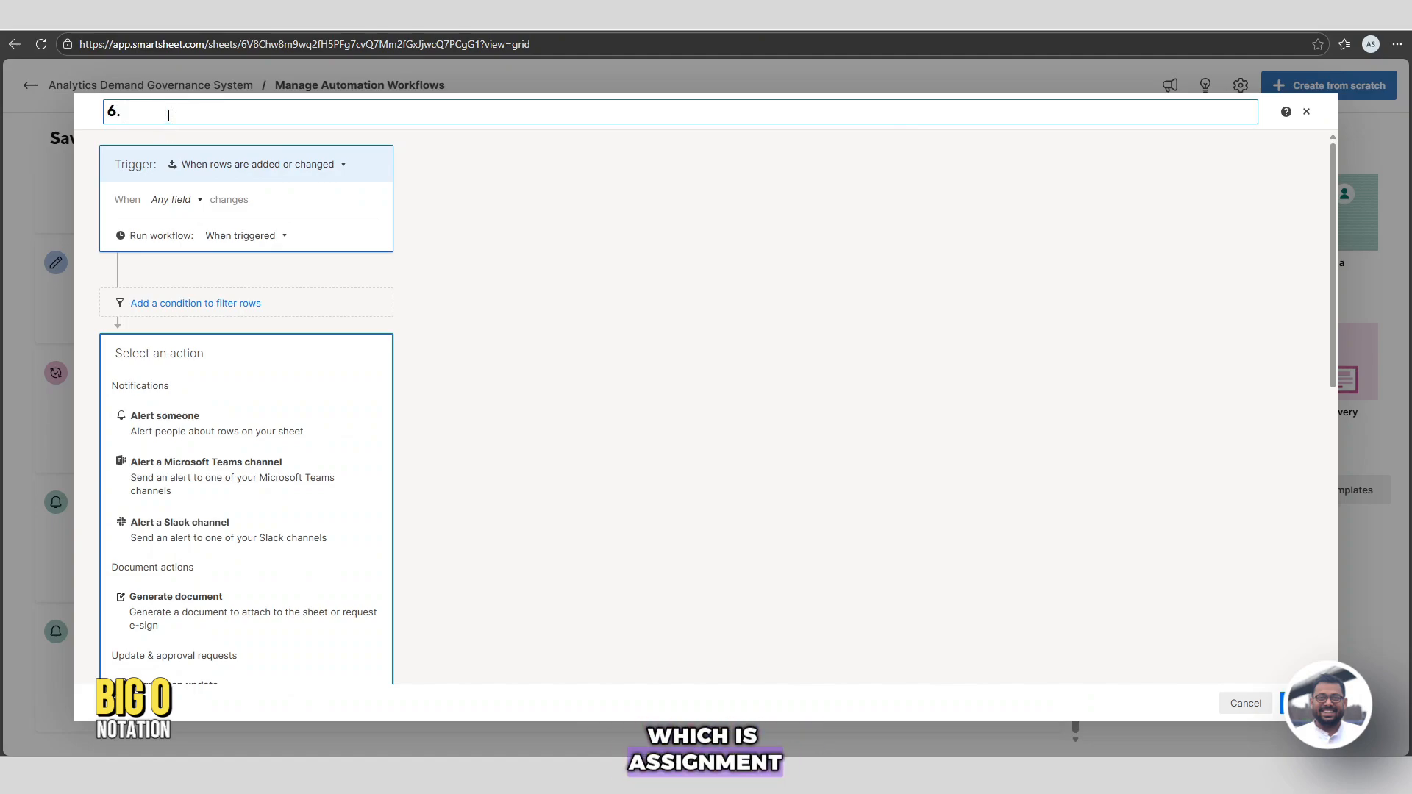
type("Assi")
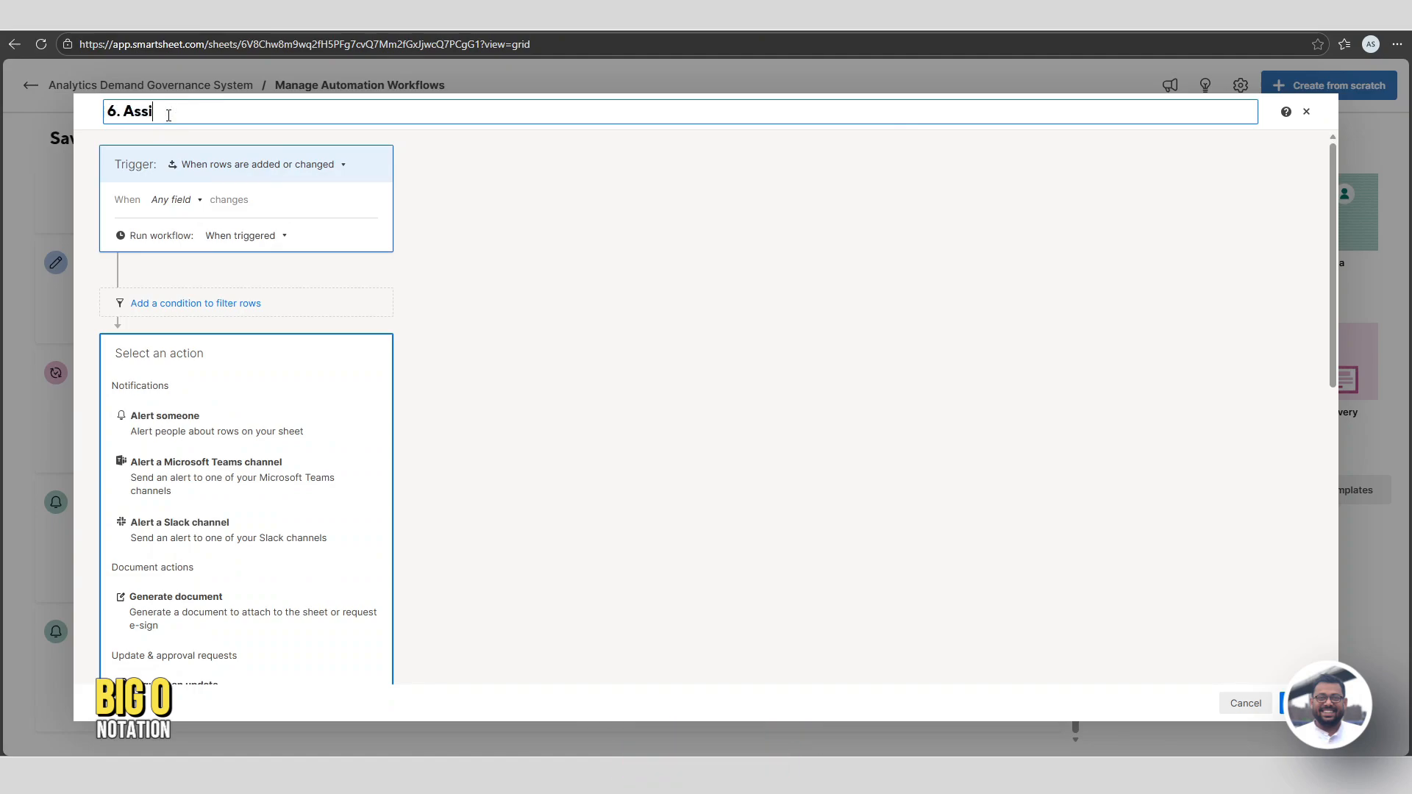
type("gnent ")
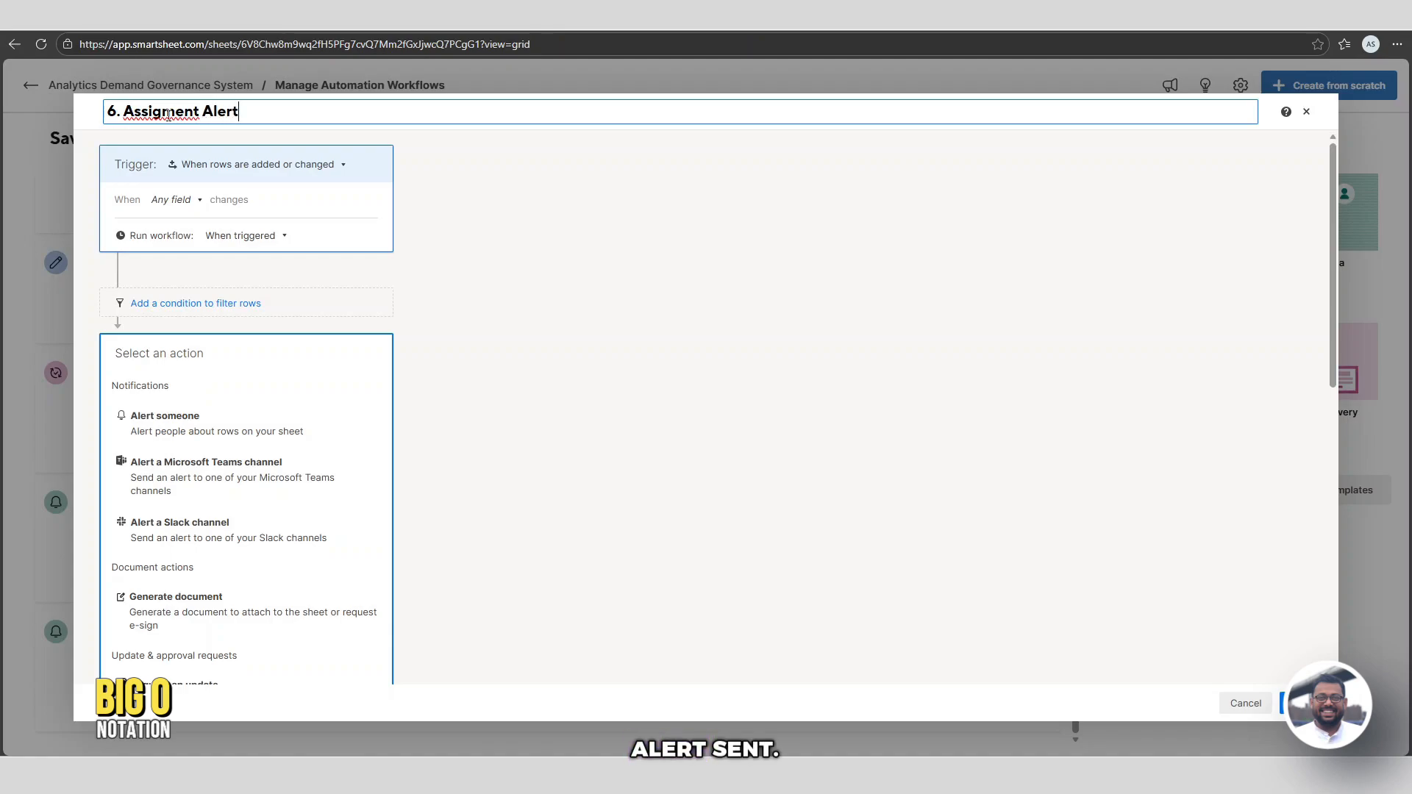
type("Alert Sent")
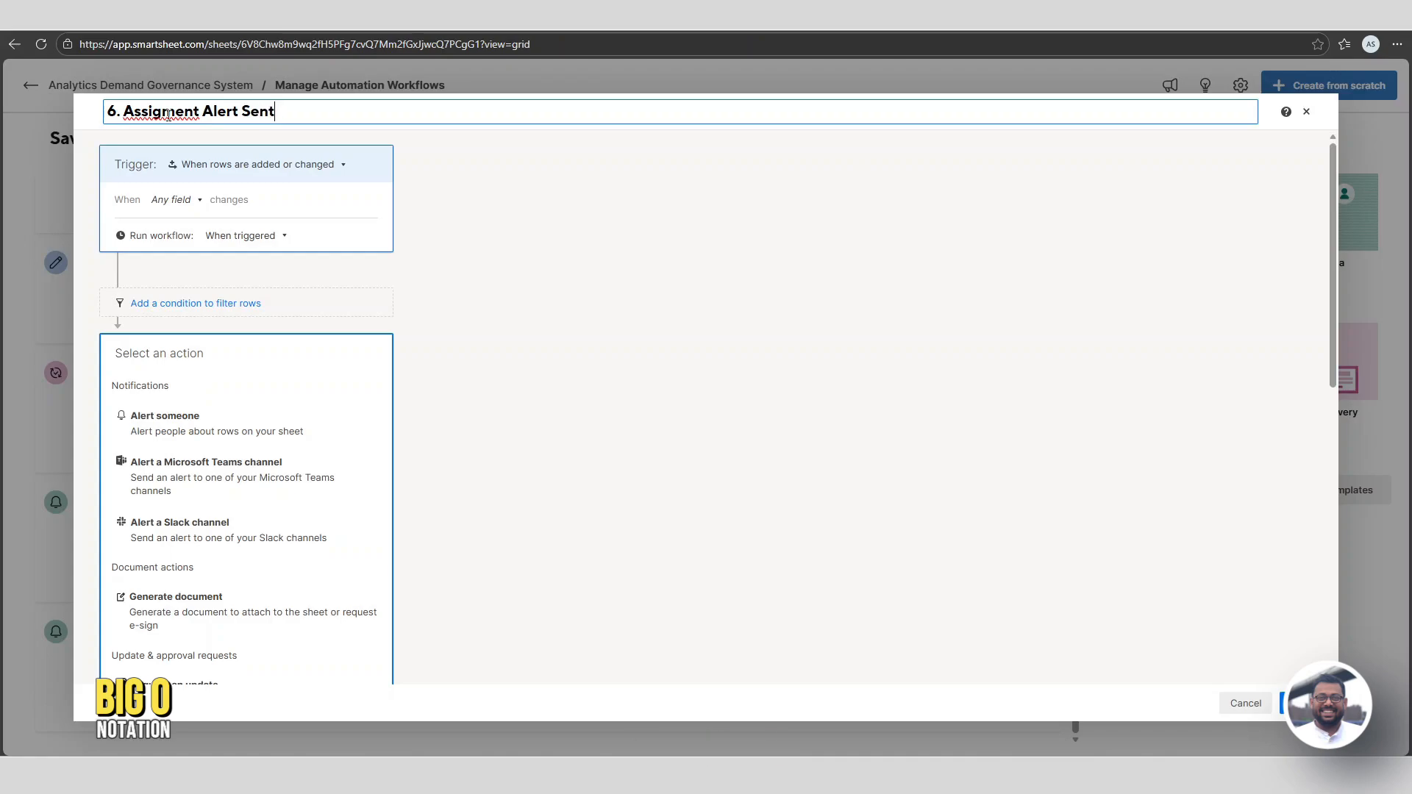
left_click(168, 114)
key("BackSpace")
right_click(166, 116)
left_click(151, 177)
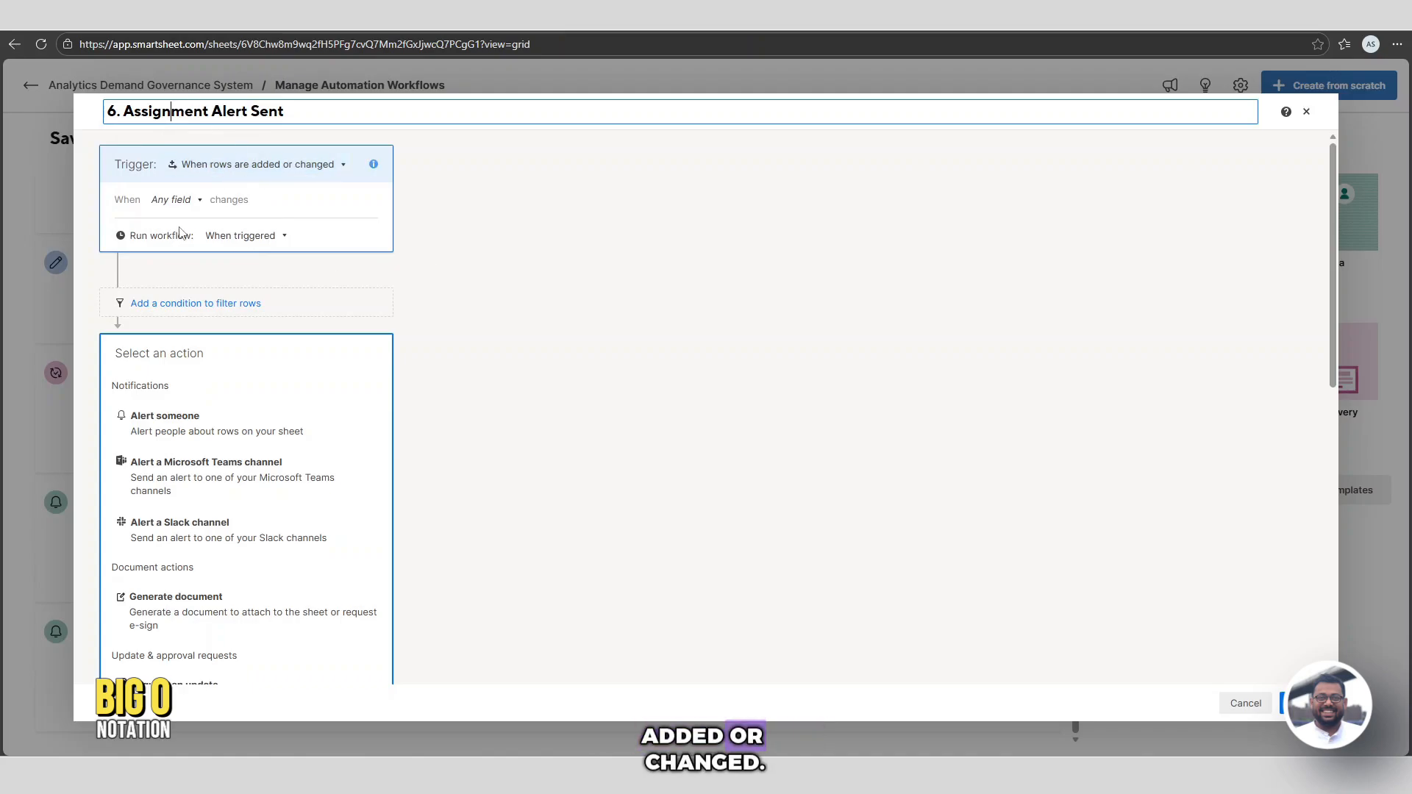
Add an Alert someone action that sends to contacts in a cell, using the Assigned Analyst field.
scroll(180, 235, "down", 2)
left_click(214, 278)
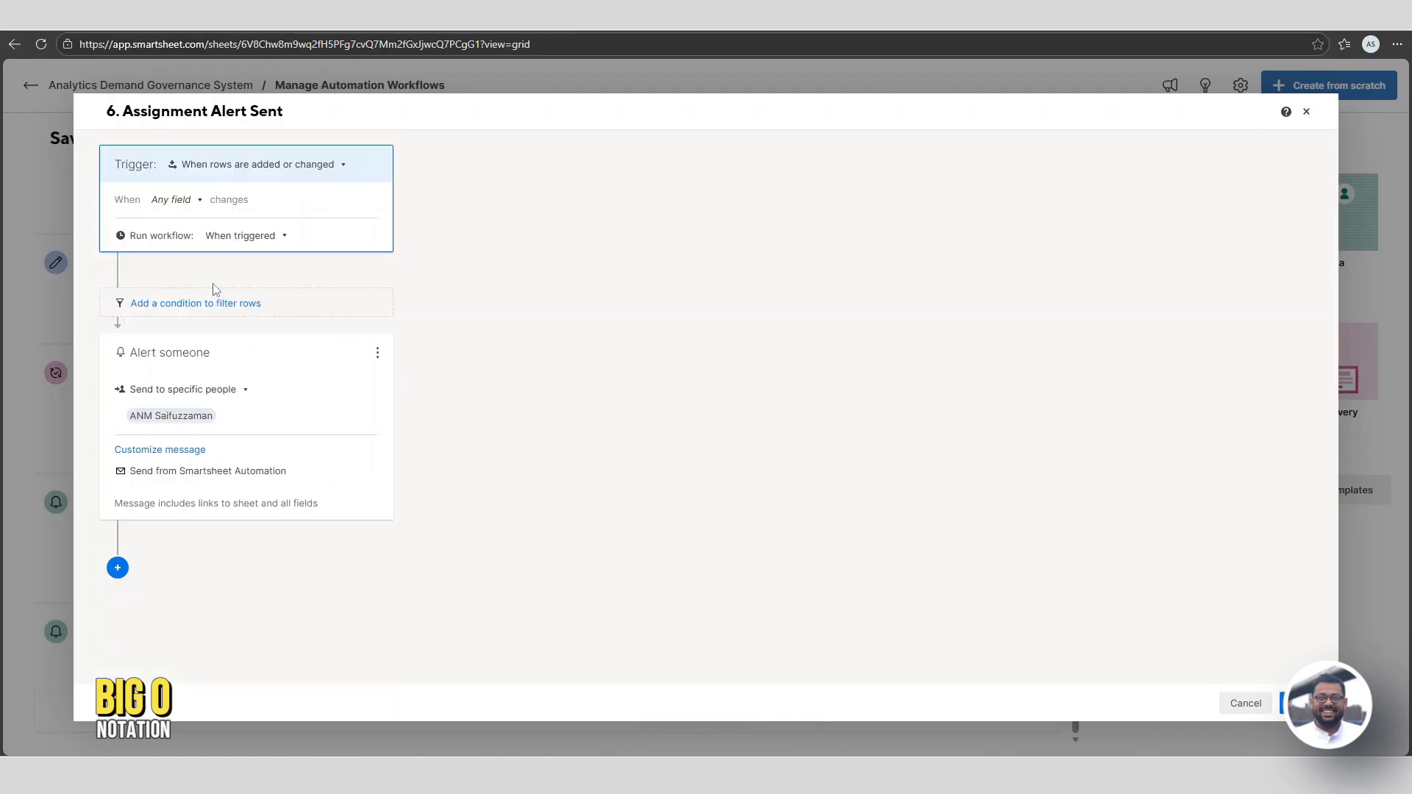
left_click(224, 394)
left_click(209, 438)
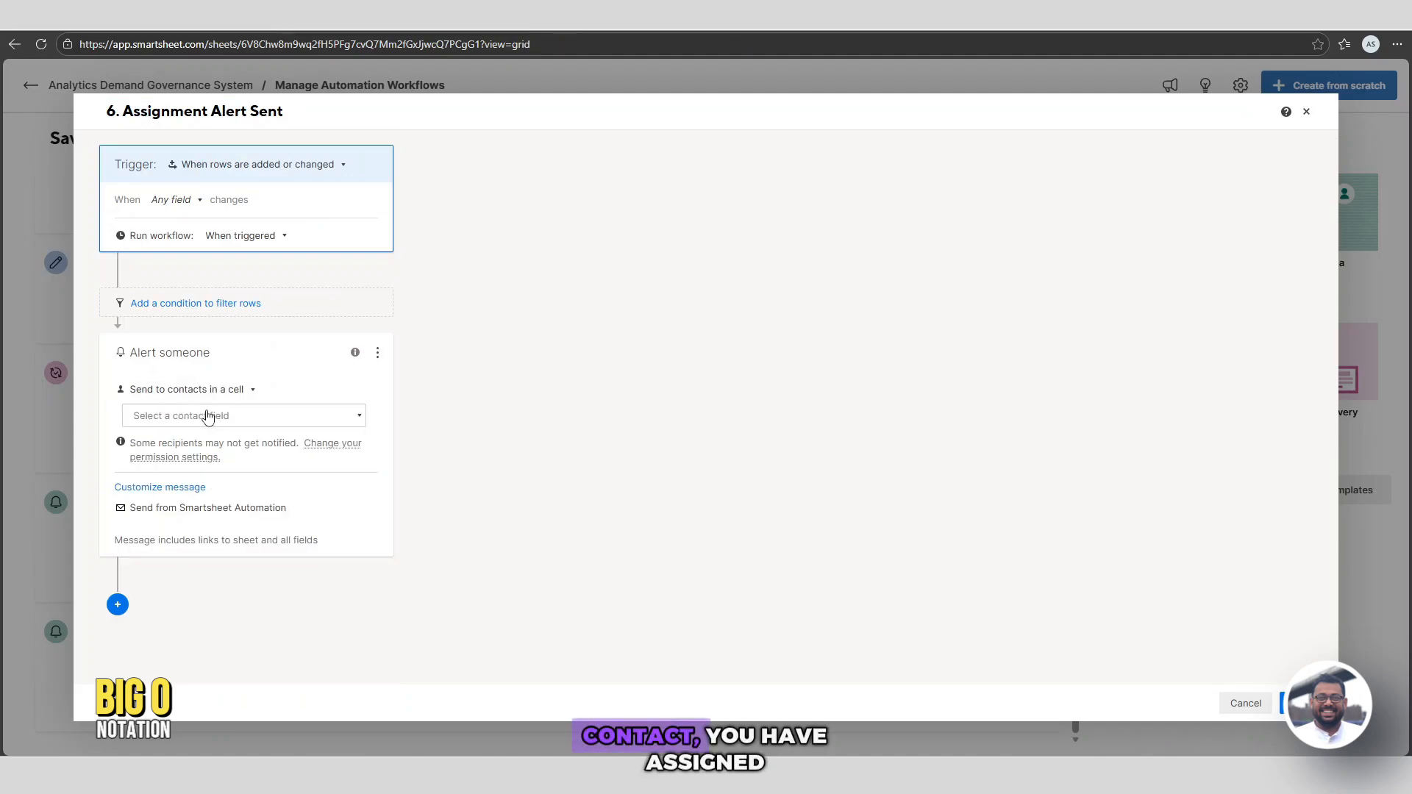
left_click(249, 417)
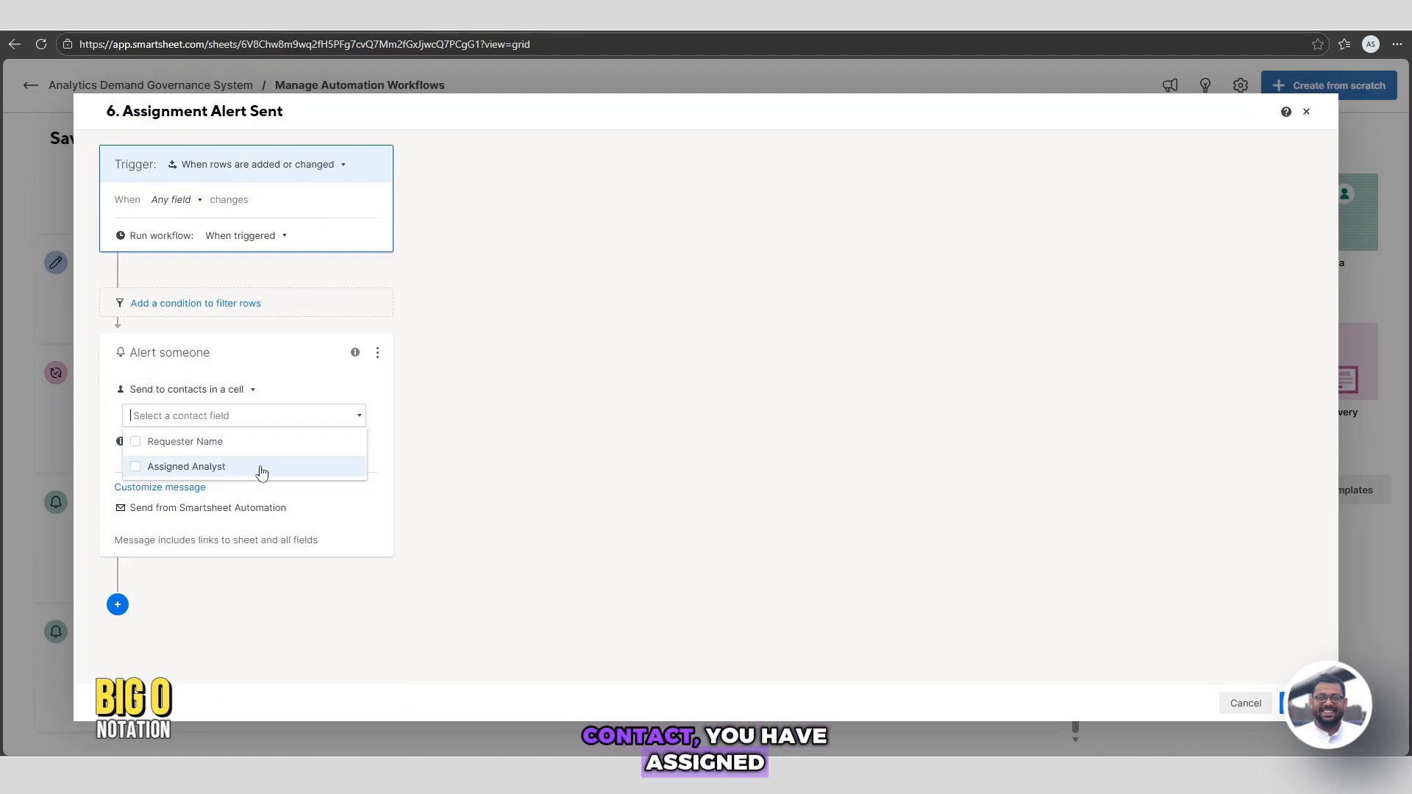
left_click(189, 471)
left_click(507, 495)
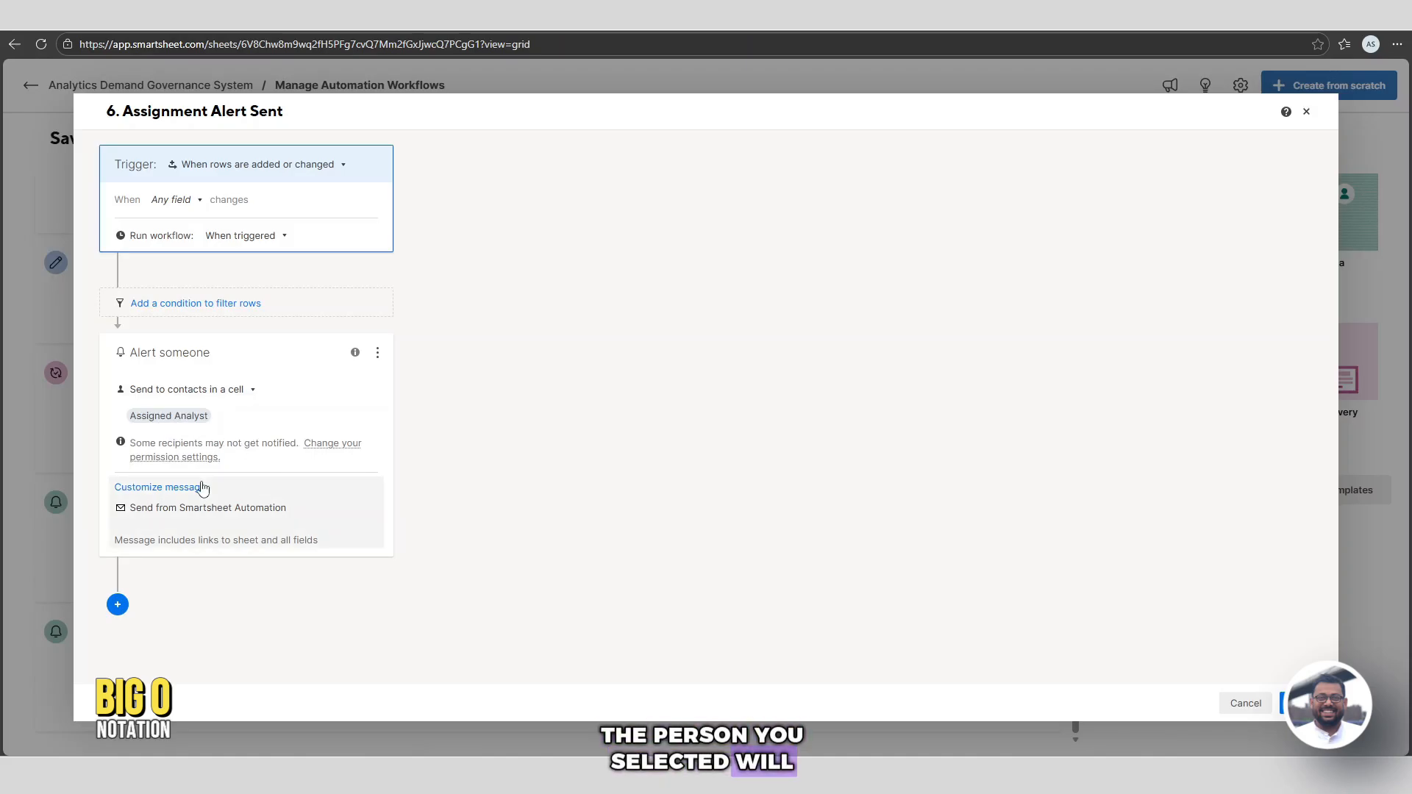
Change the sheet's automation permissions to Unrestricted, then reopen the permission settings to check the choice and confirm it.
left_click(337, 453)
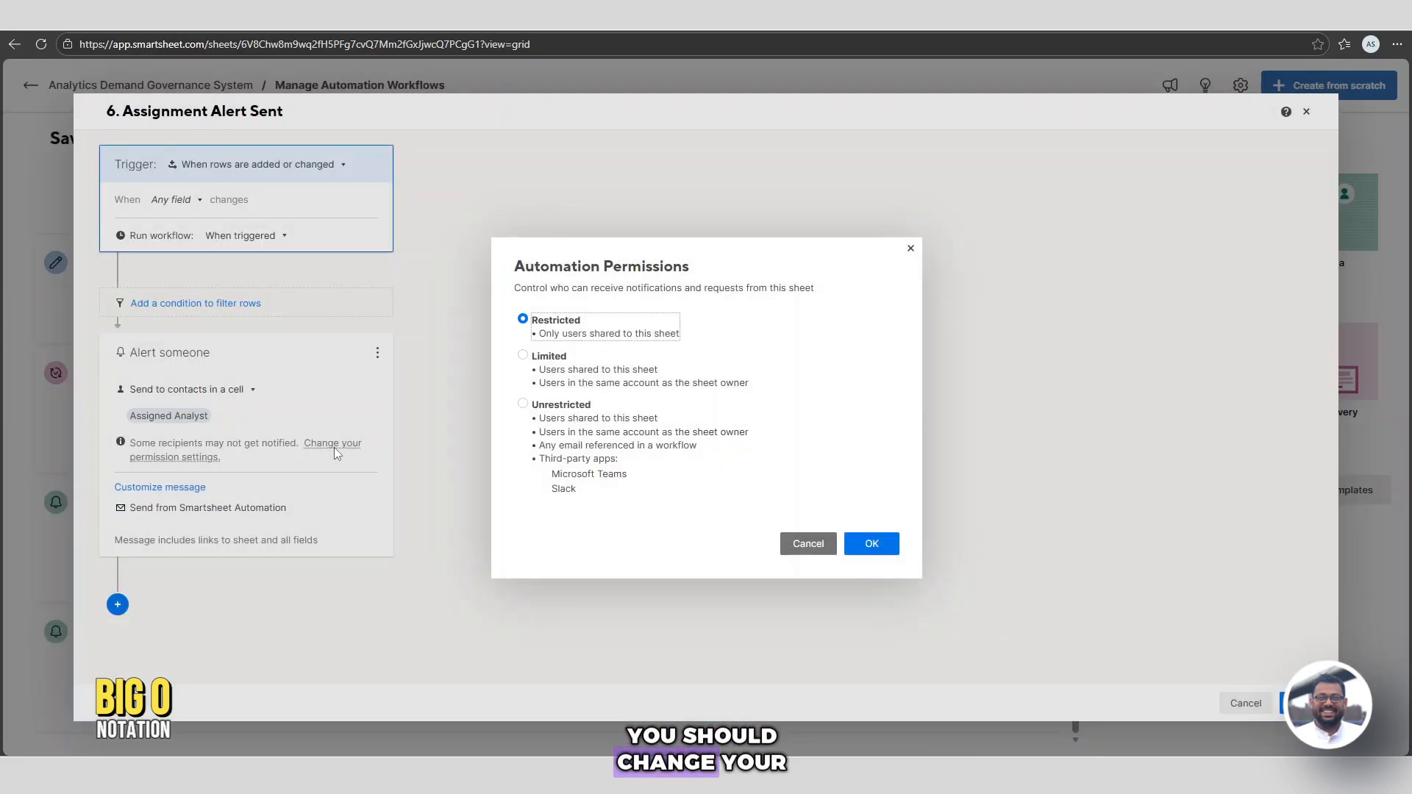
left_click(523, 404)
left_click(868, 546)
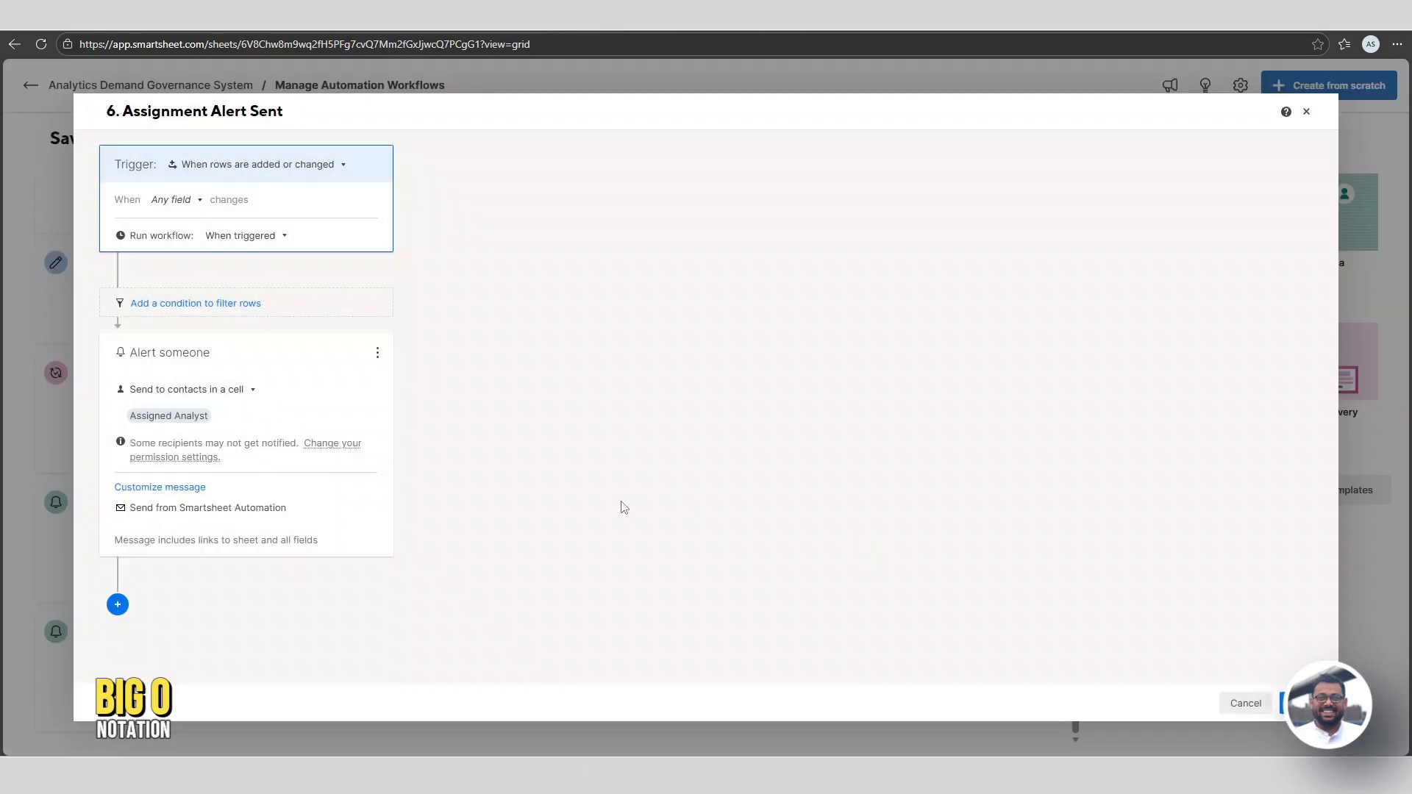
left_click(329, 449)
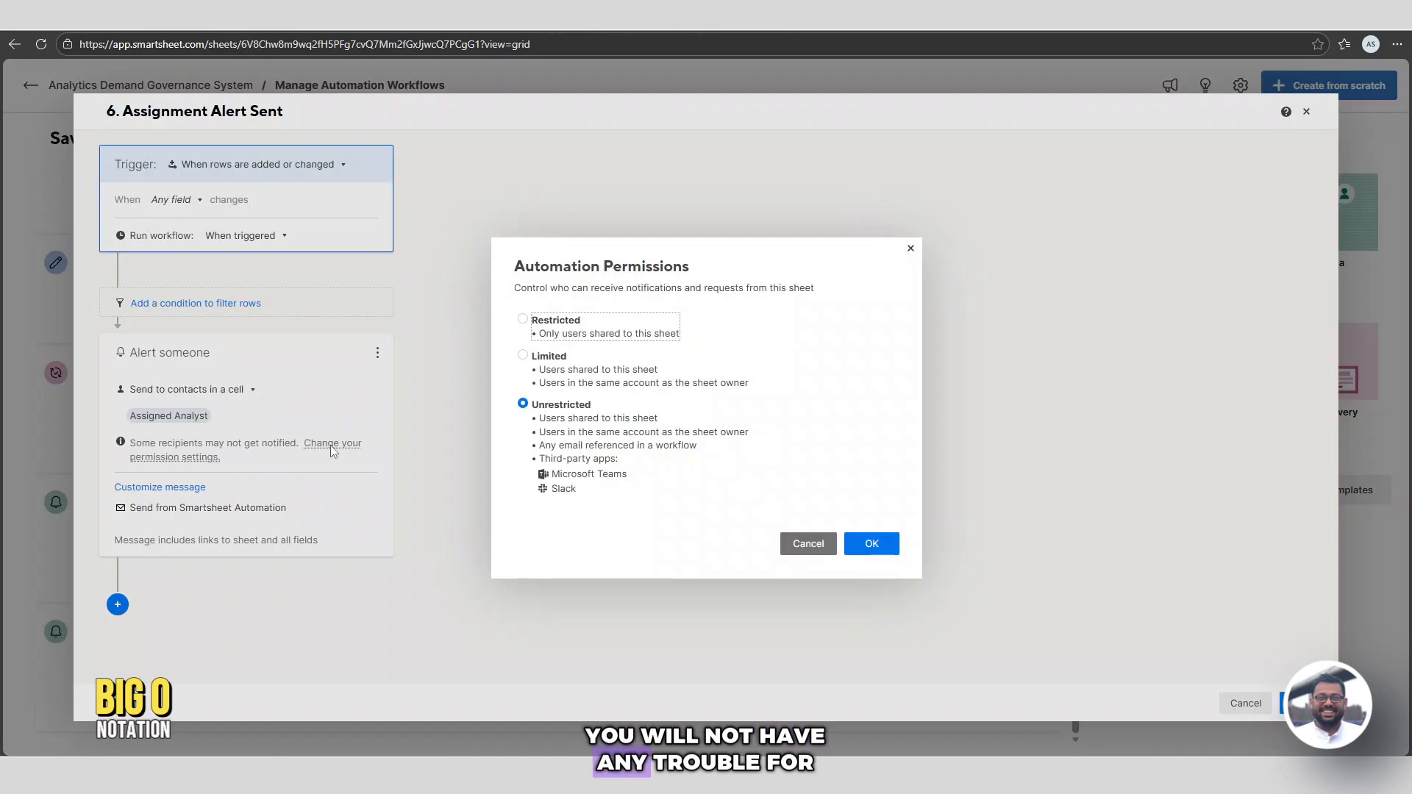
left_click(871, 544)
Customize the alert's message and set its subject to "New Project Assigned".
left_click(149, 520)
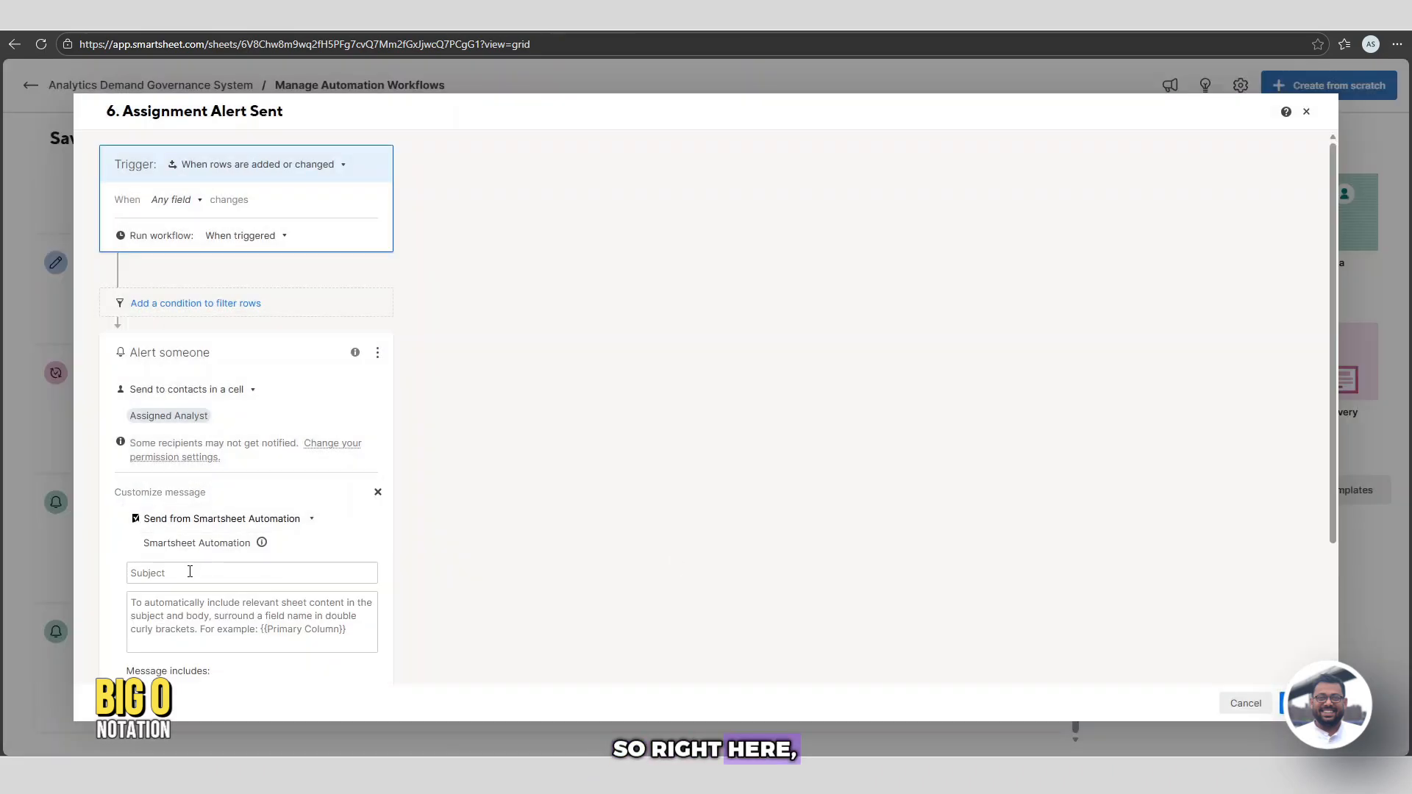
left_click(147, 573)
scroll(147, 399, "down", 2)
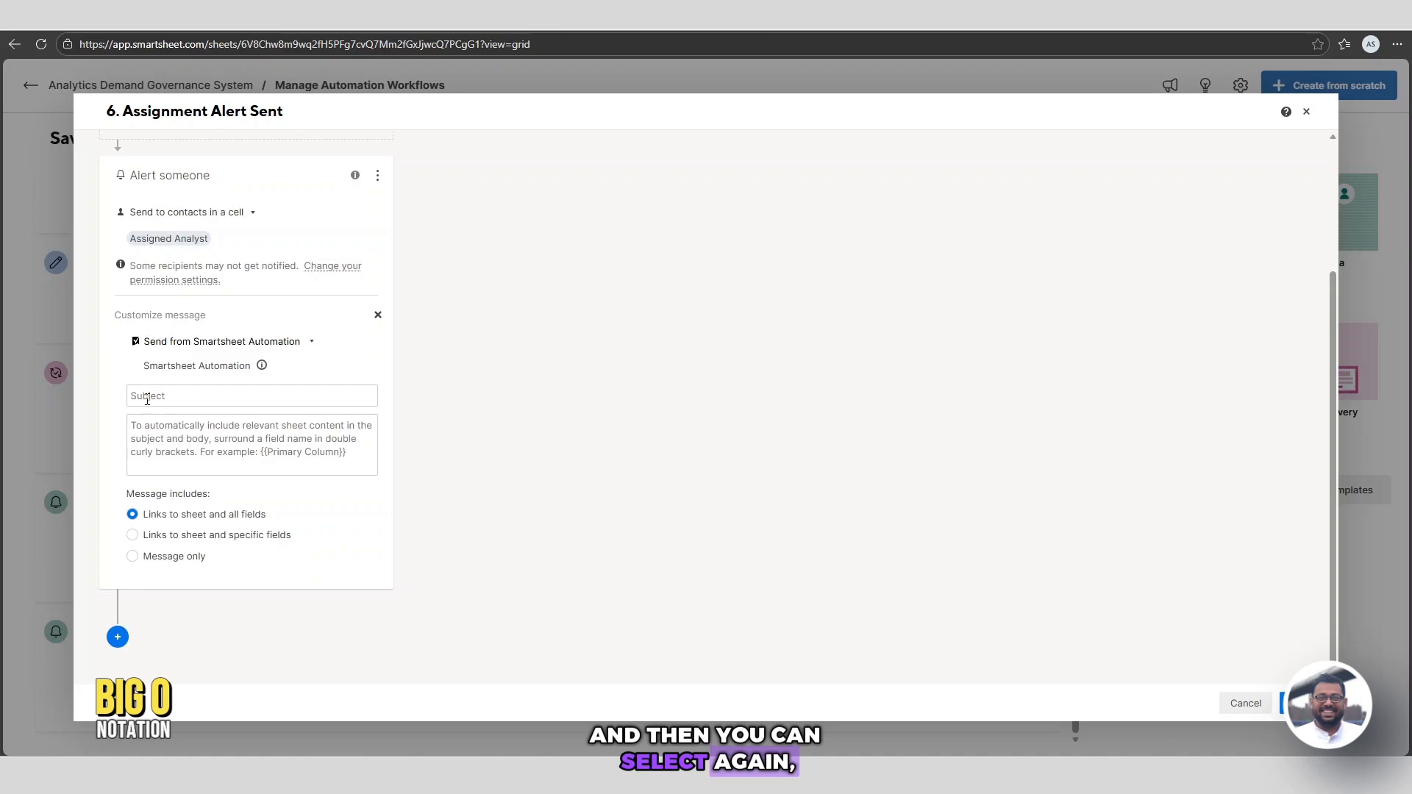
type("New Project Assigned")
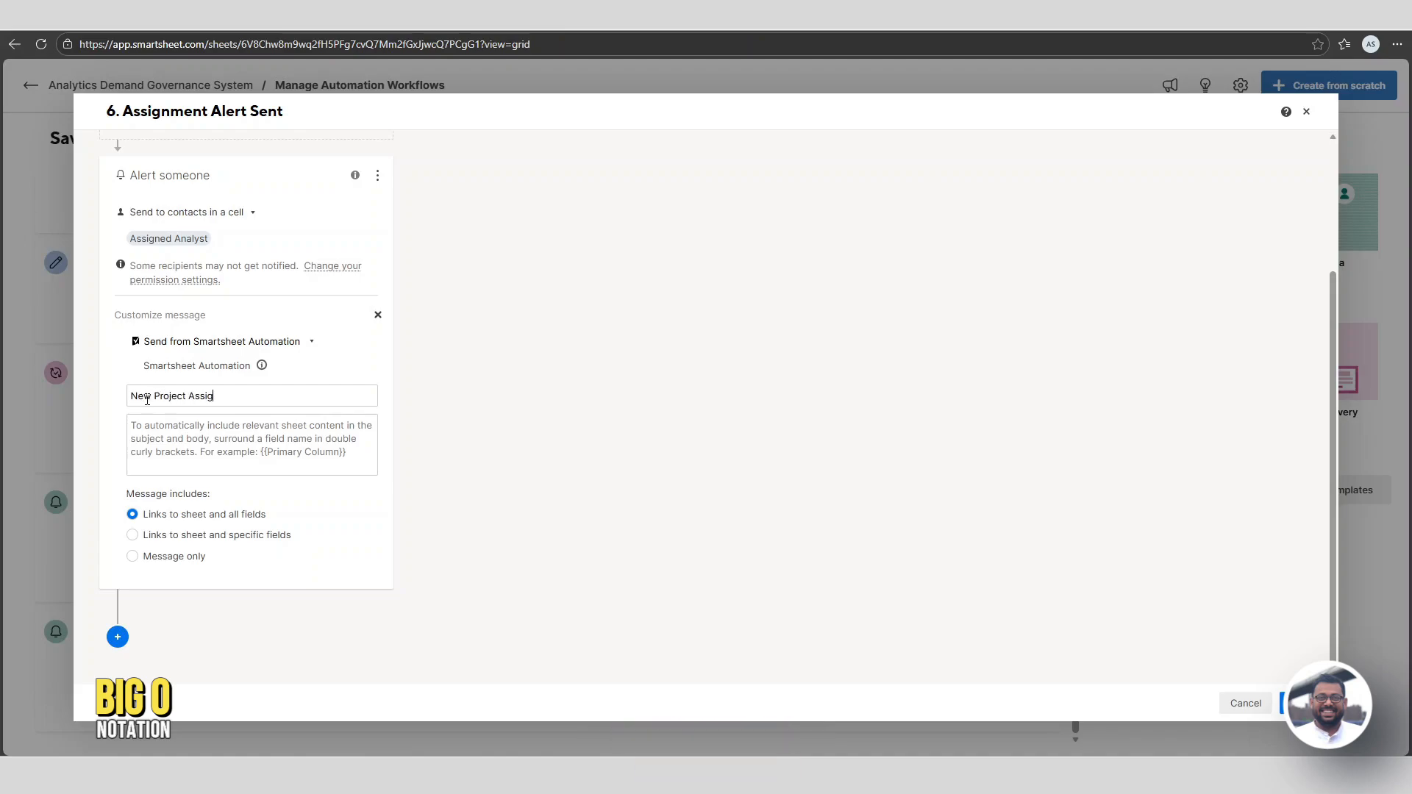
Begin the message body with the personalized greeting "Hi {{Assigned Analyst}}", followed by a blank line.
left_click(203, 429)
type("HI")
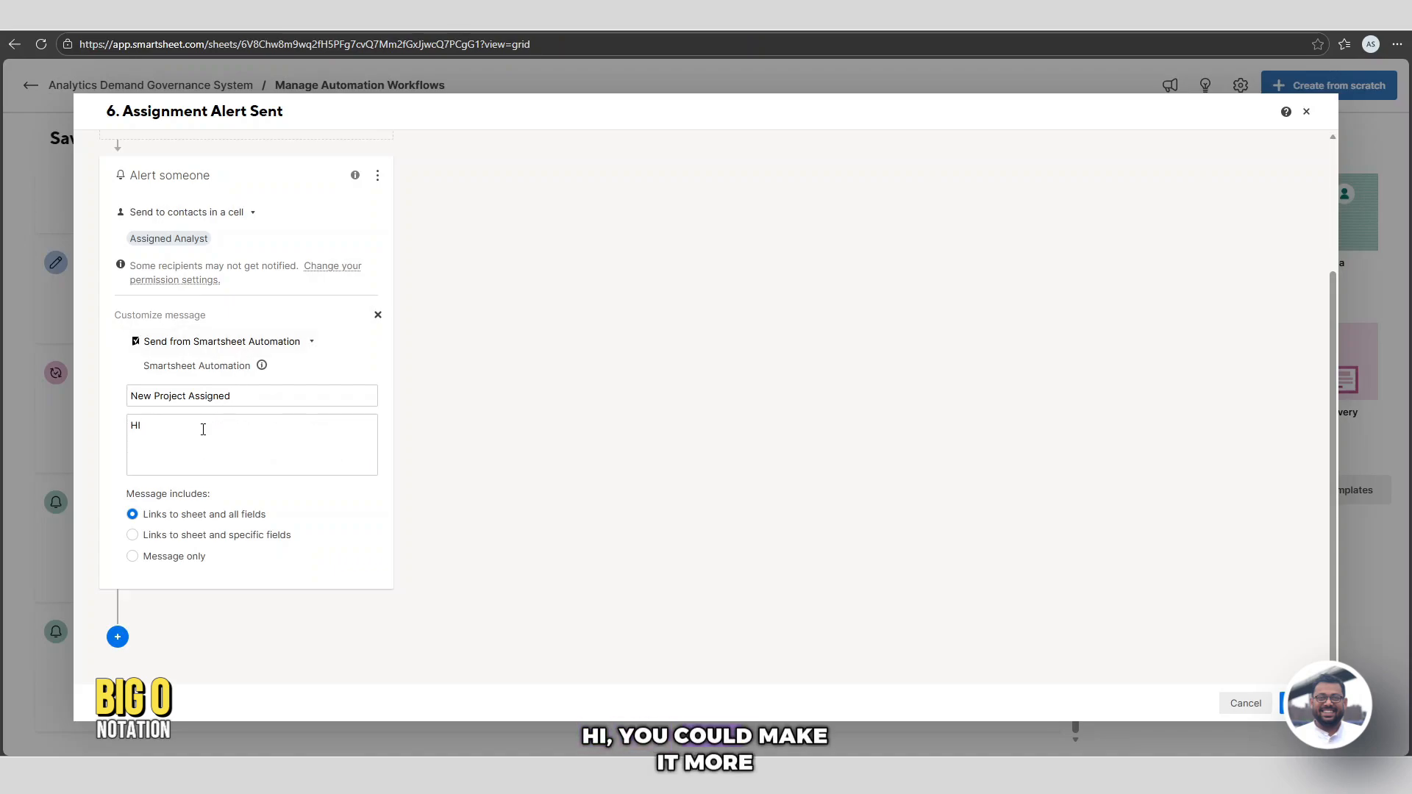
key("BackSpace")
key("BackSpace")
type("i")
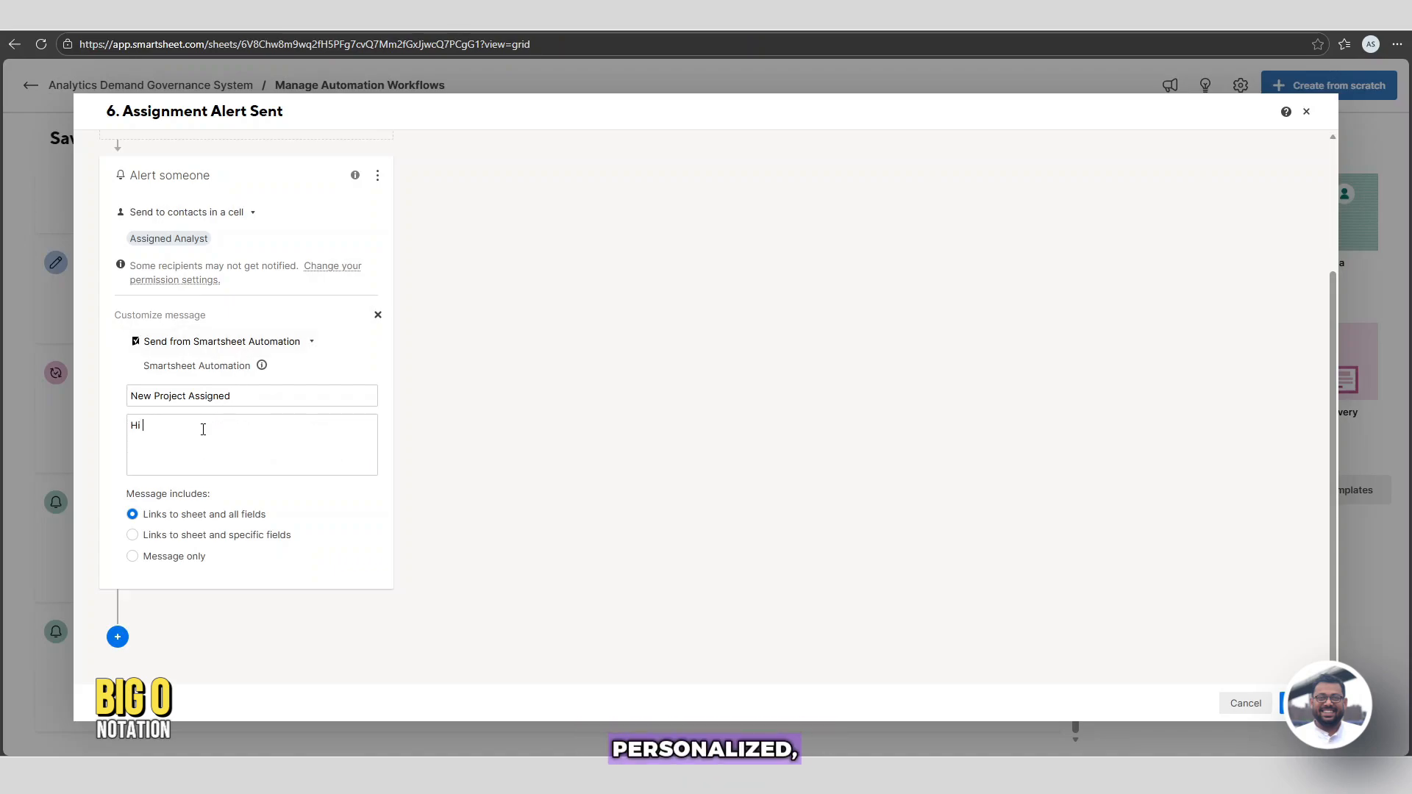
type(" {{")
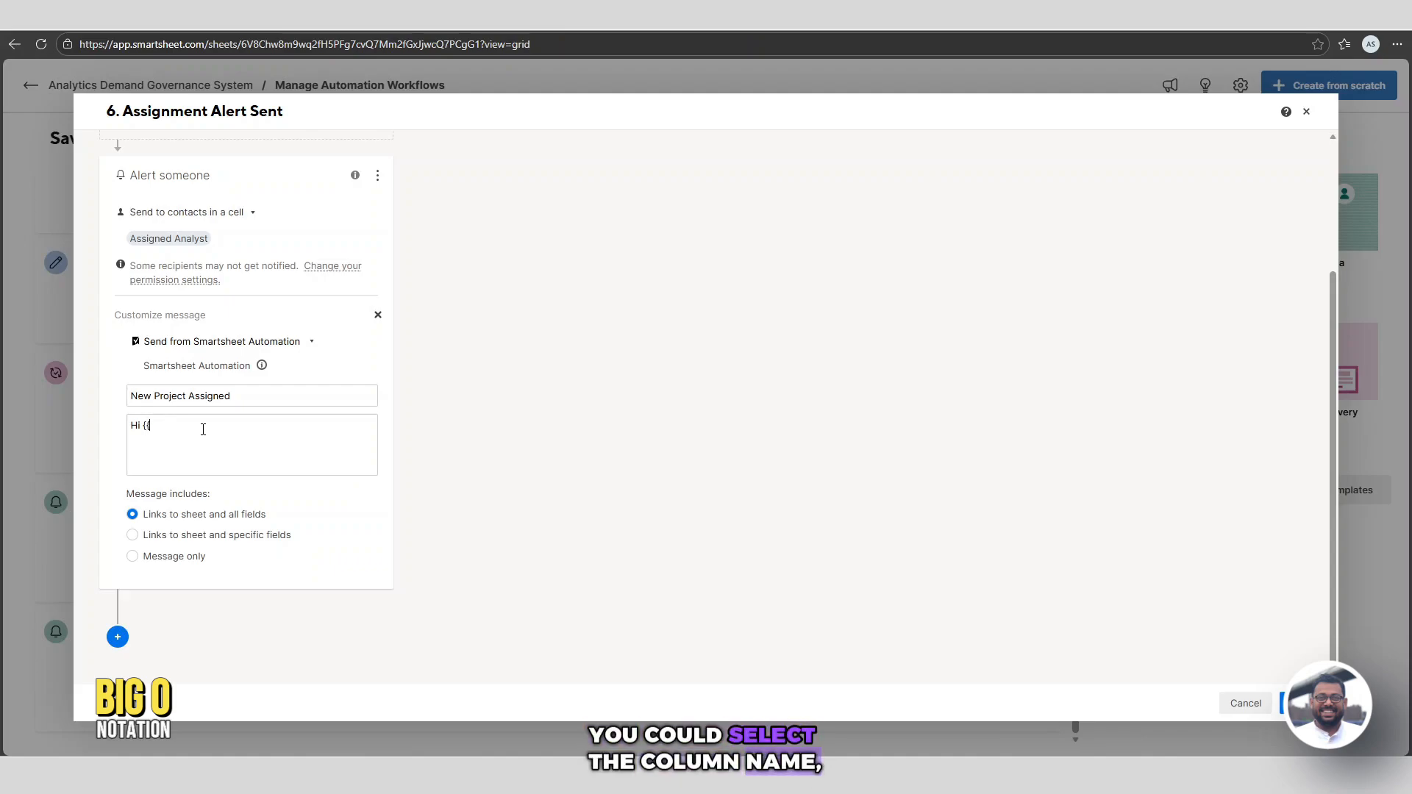
type("Ass")
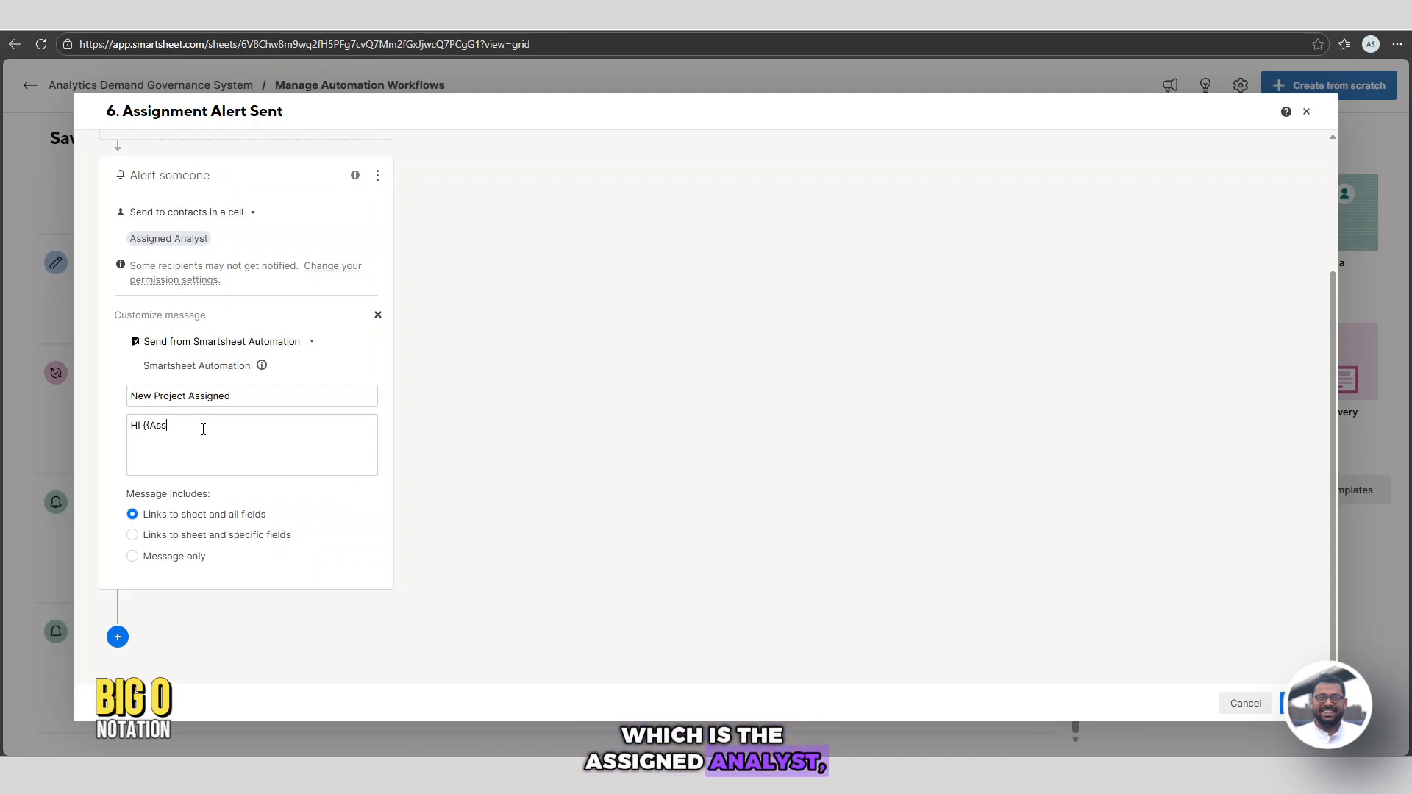
type("igned Analyst")
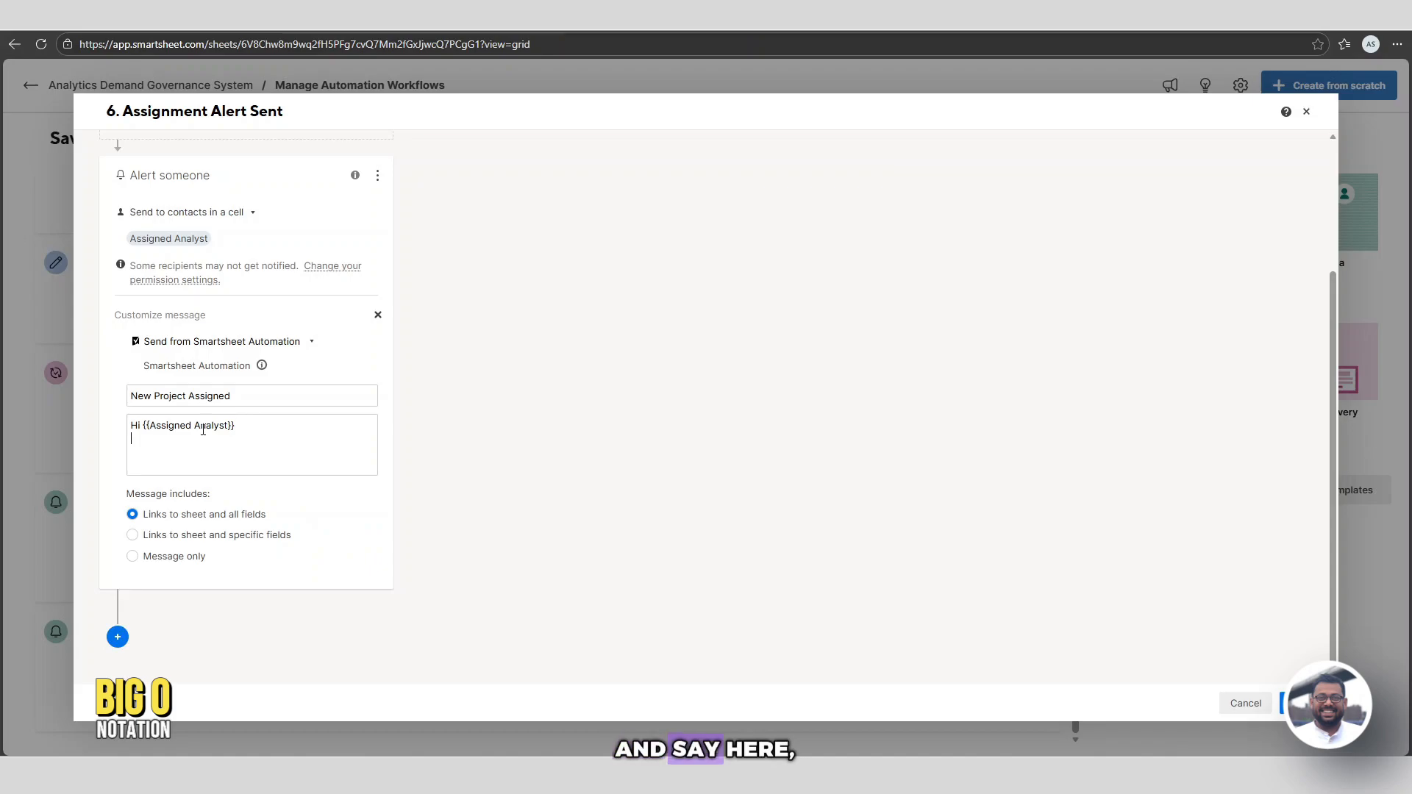
key("Return")
key("Return")
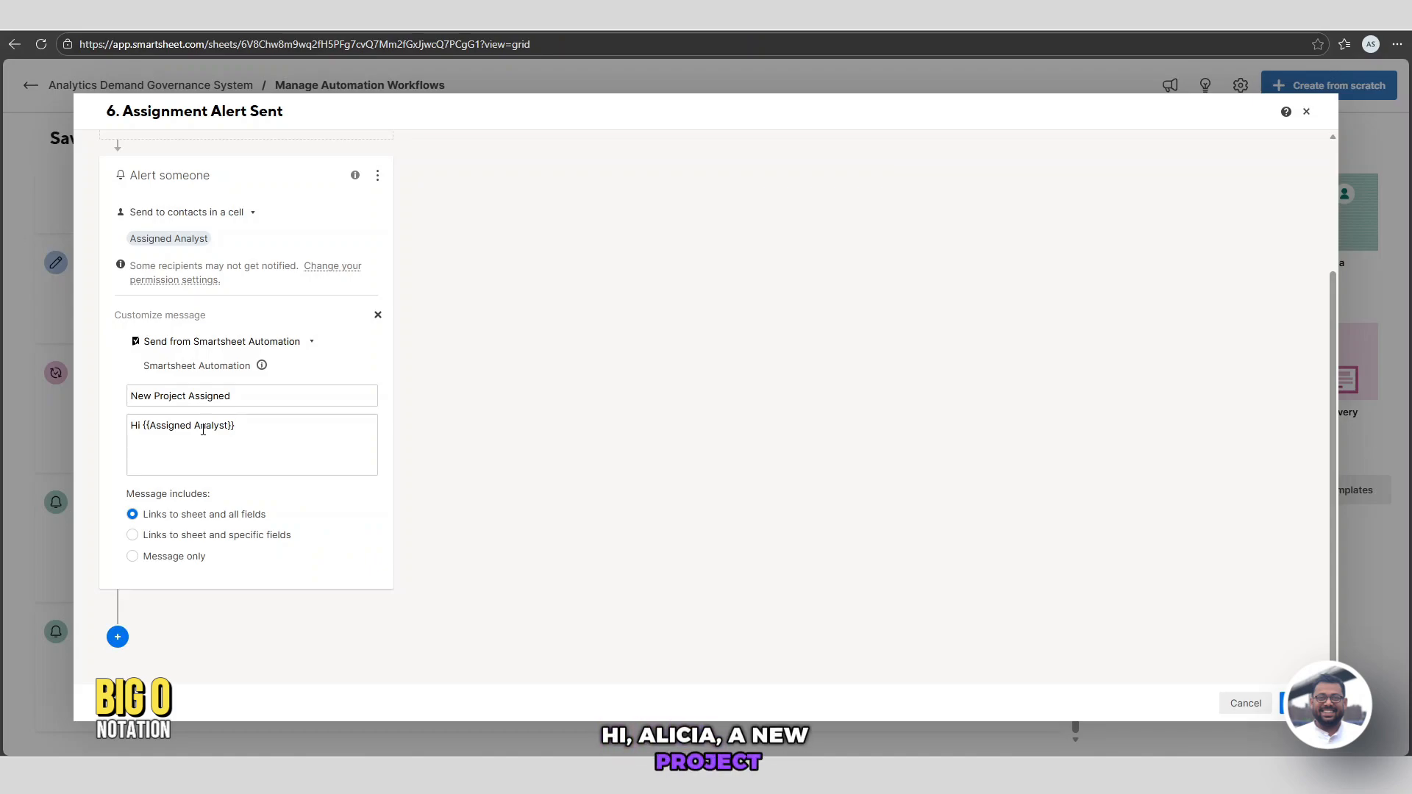
Add "A new project has been assigned, please review it and let me know if you have any questions by COB today." and save the workflow.
type("A new ")
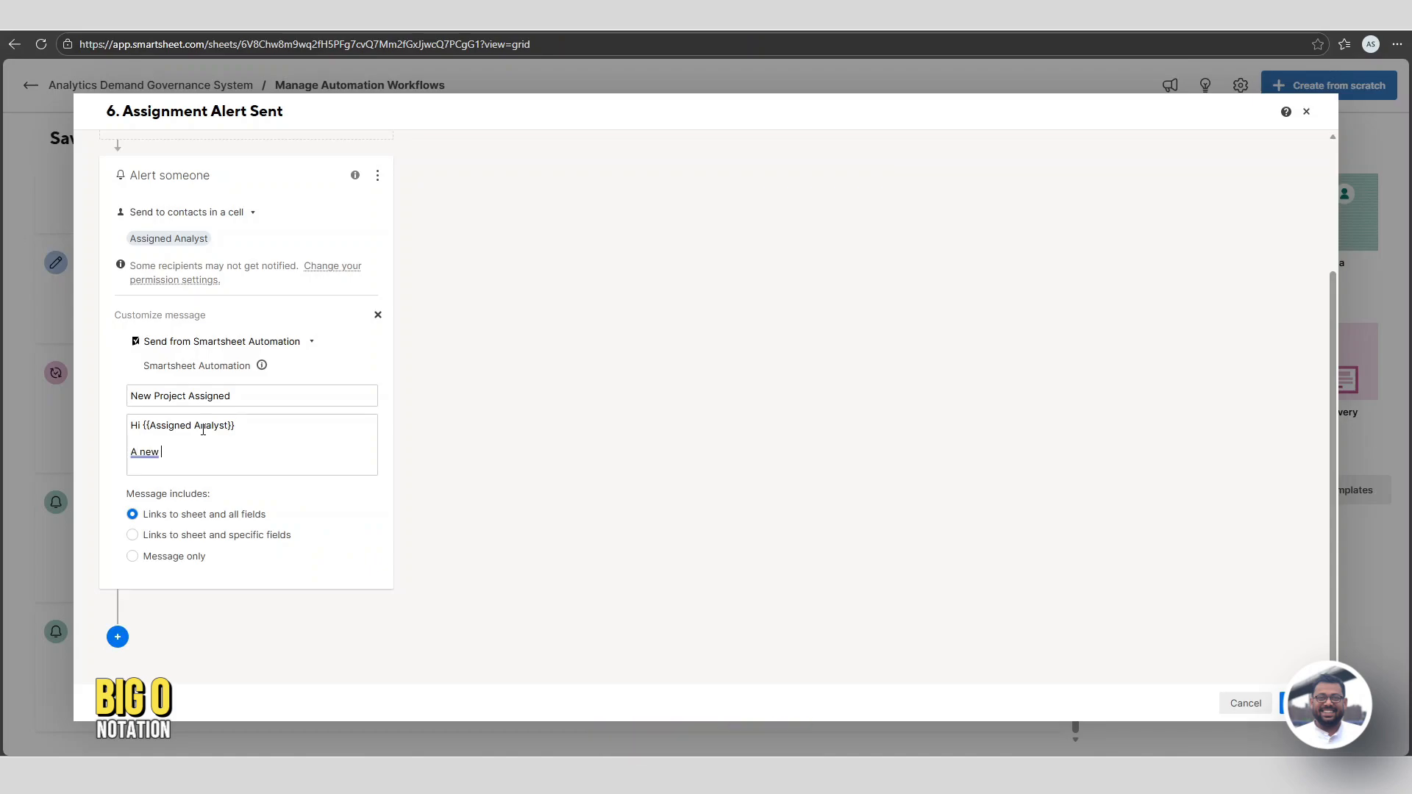
type("project ")
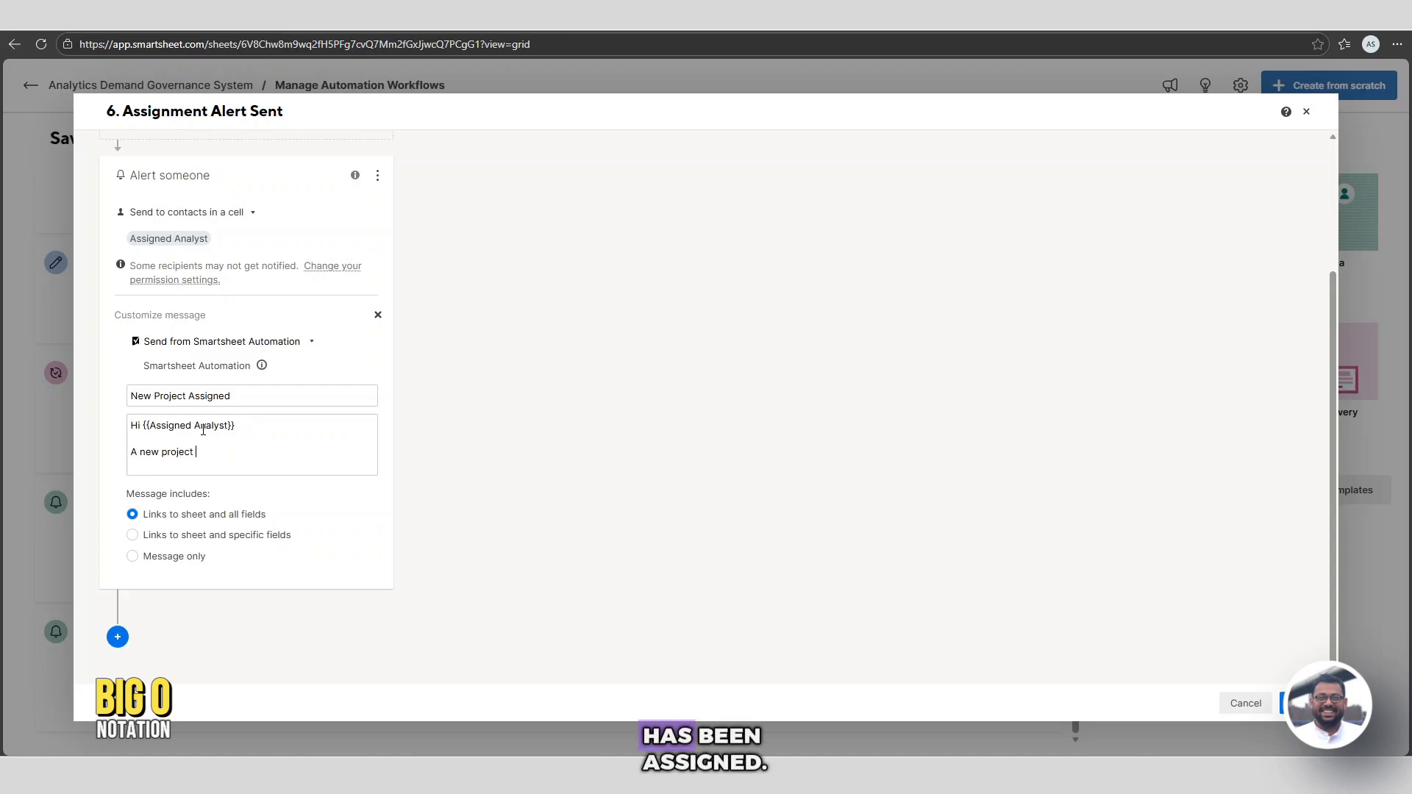
type("has been assigned")
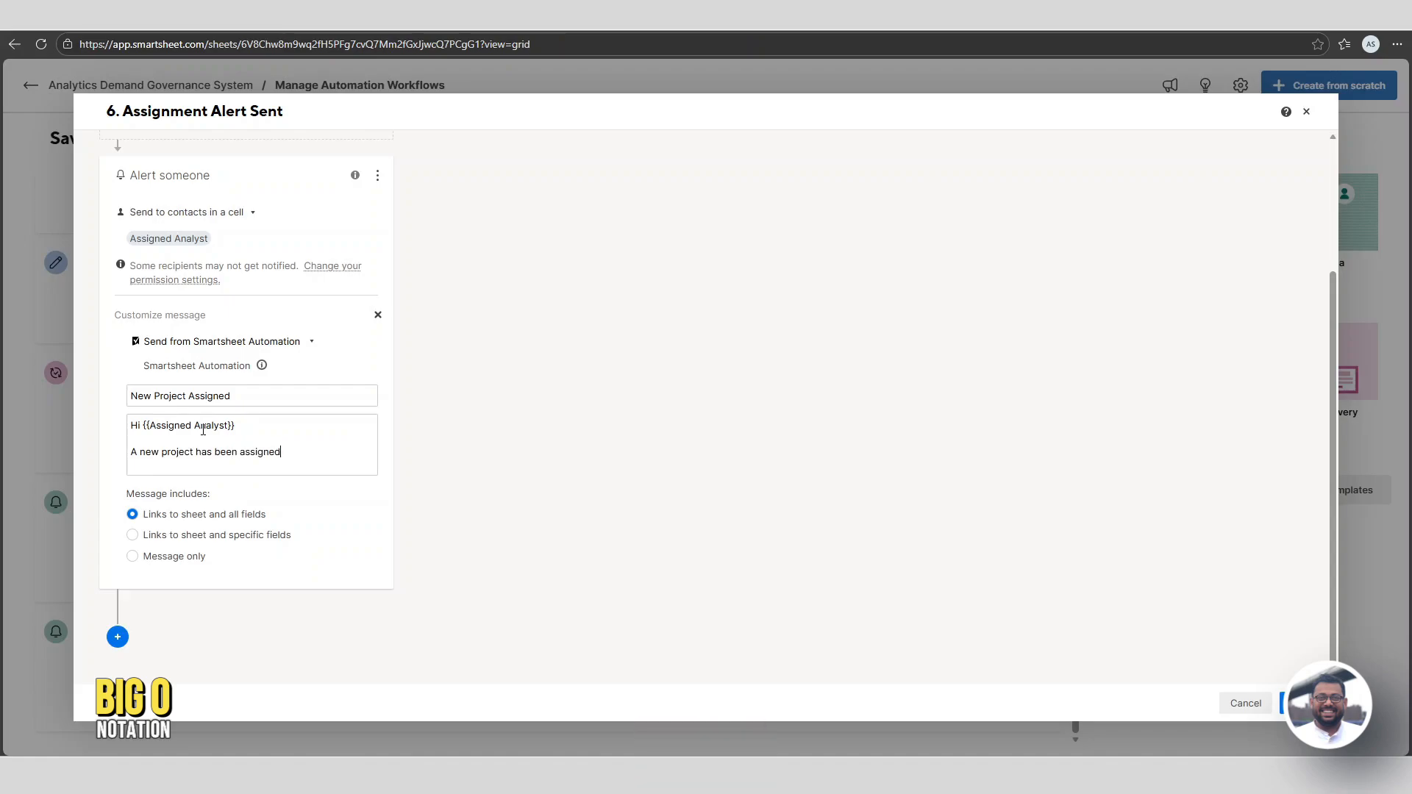
type(", please ")
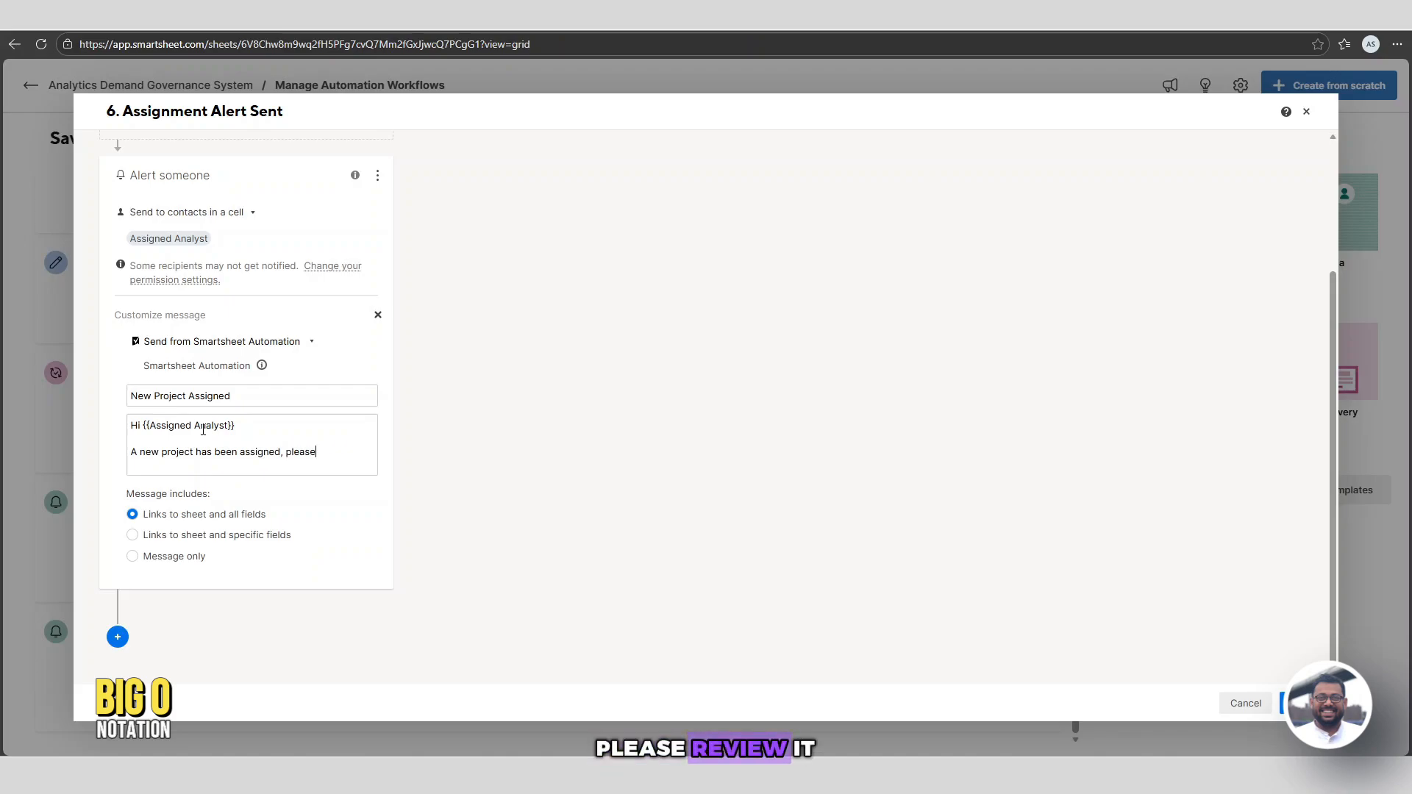
type("review it a")
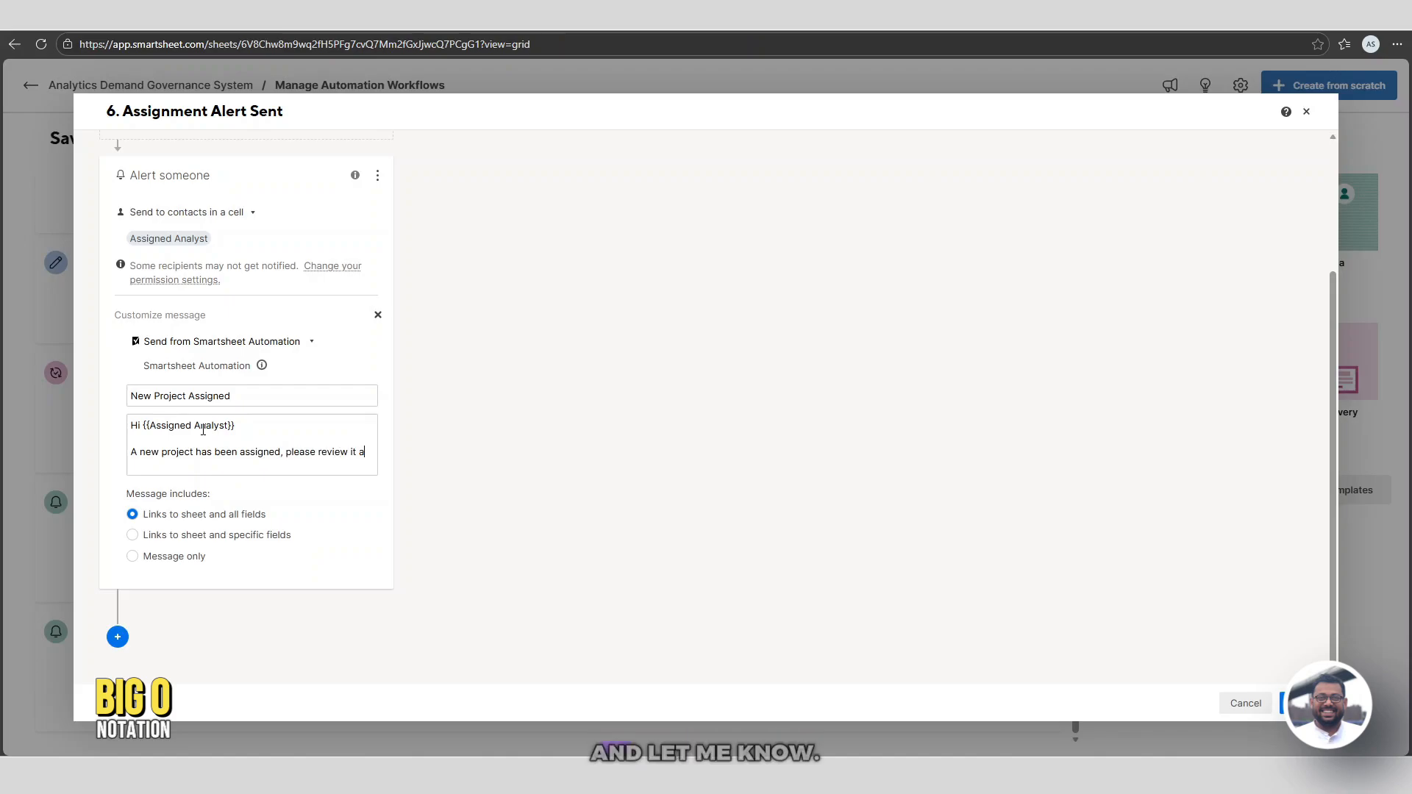
type("nd let")
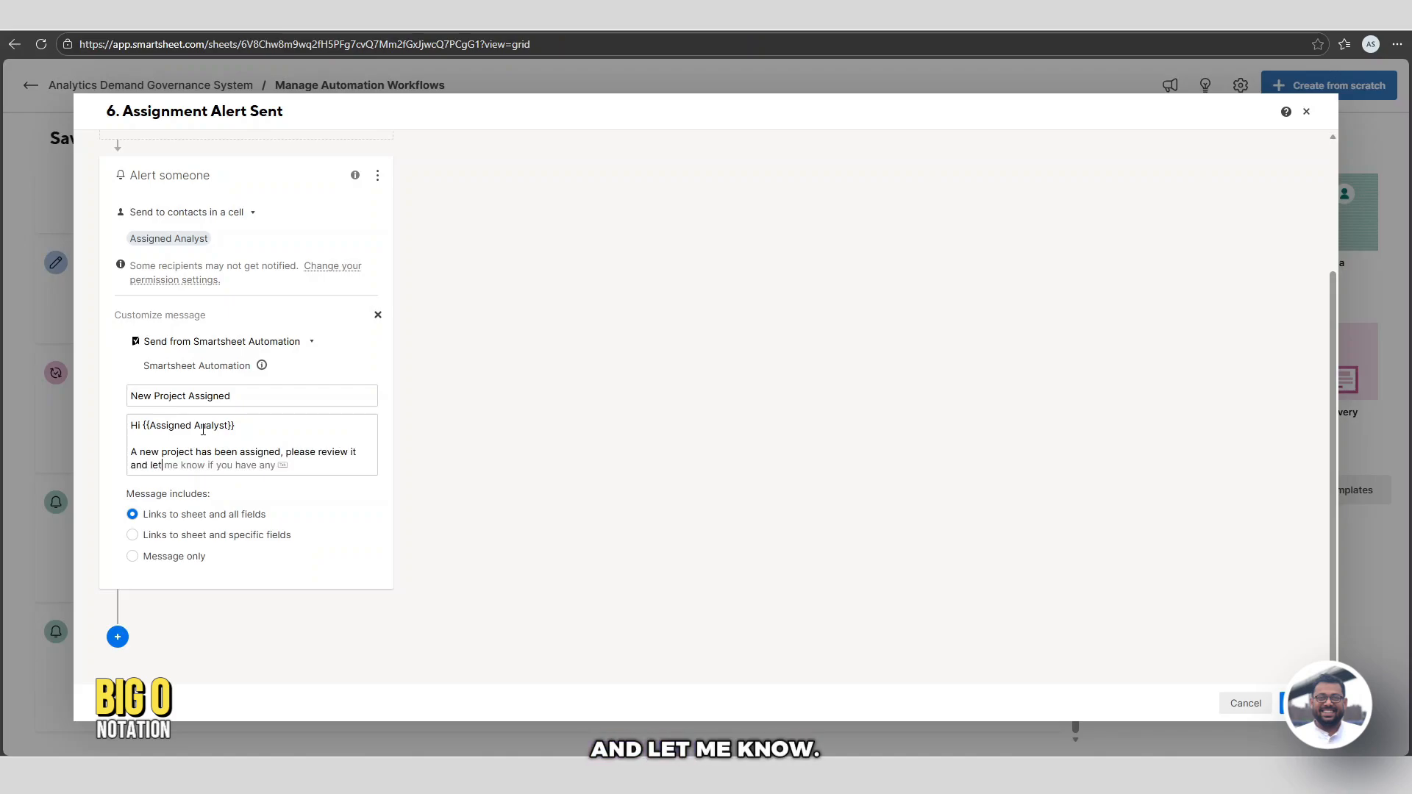
type(" me know ")
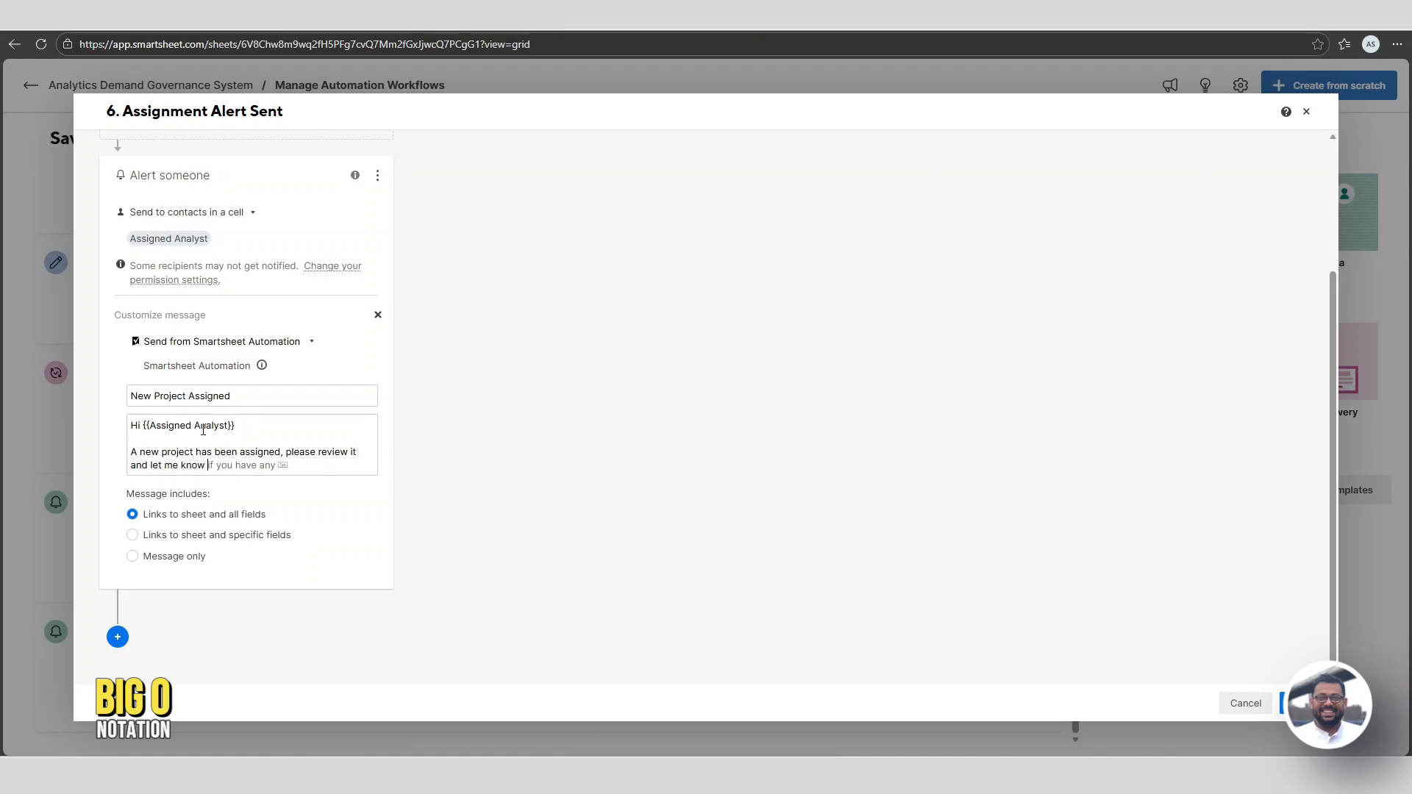
type("if ")
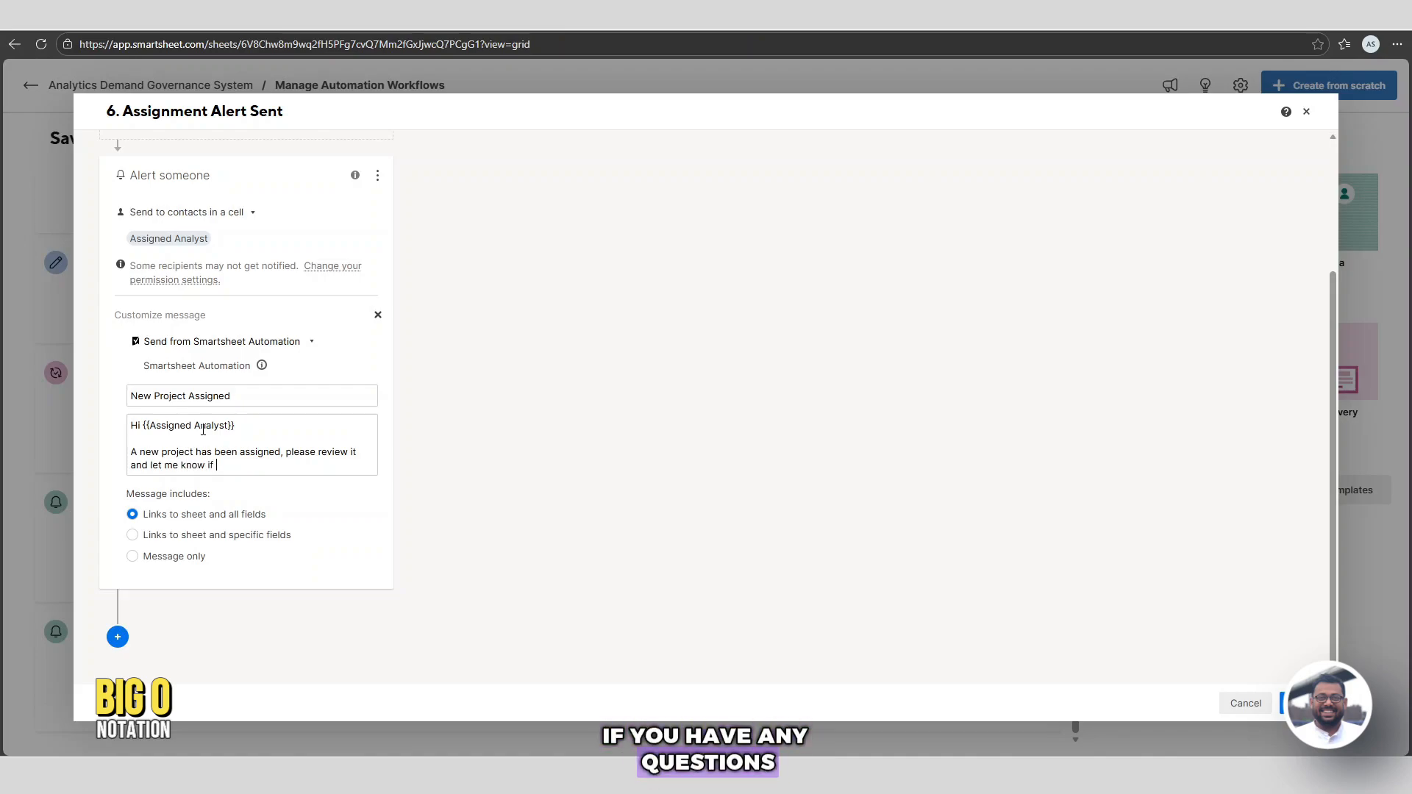
type("you hjave")
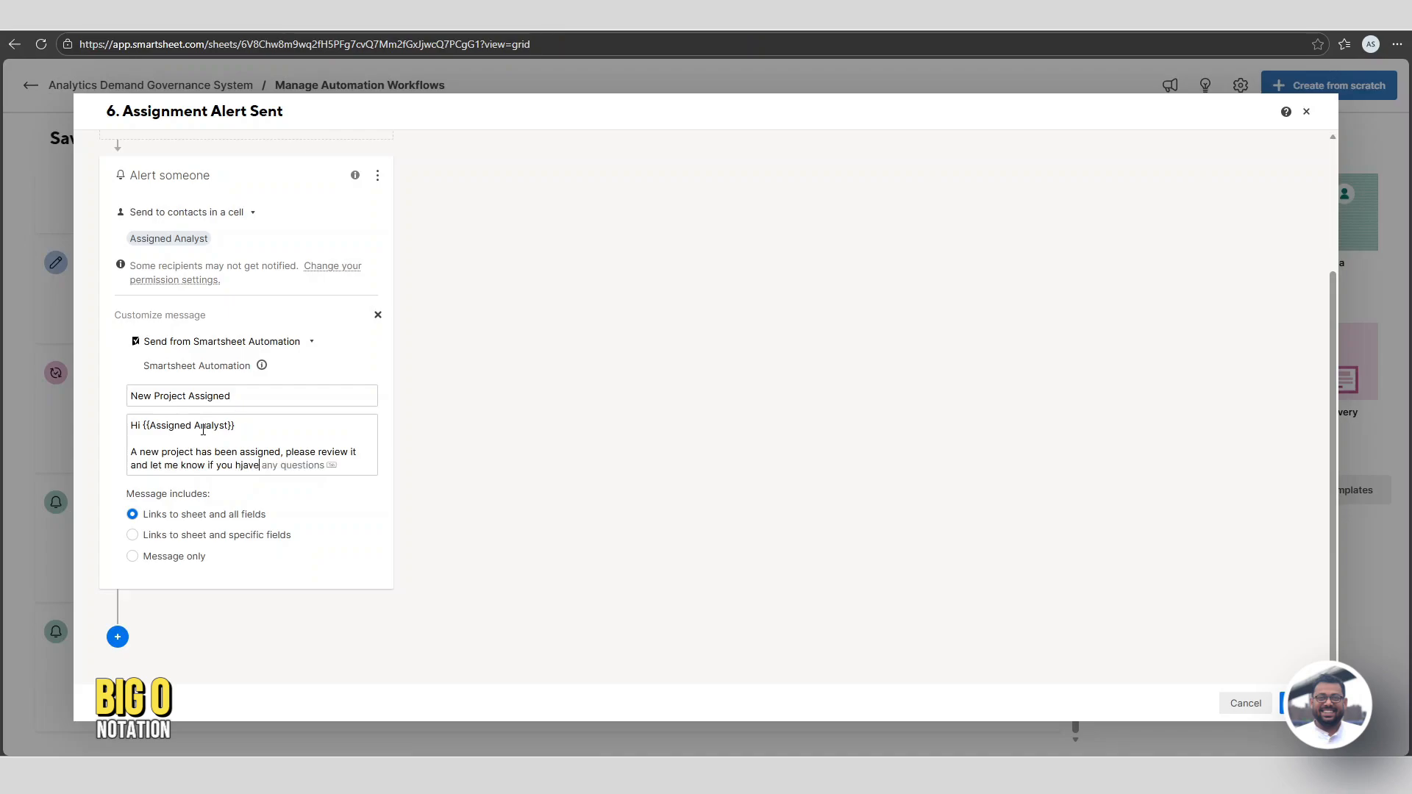
key("BackSpace")
type("by COB ")
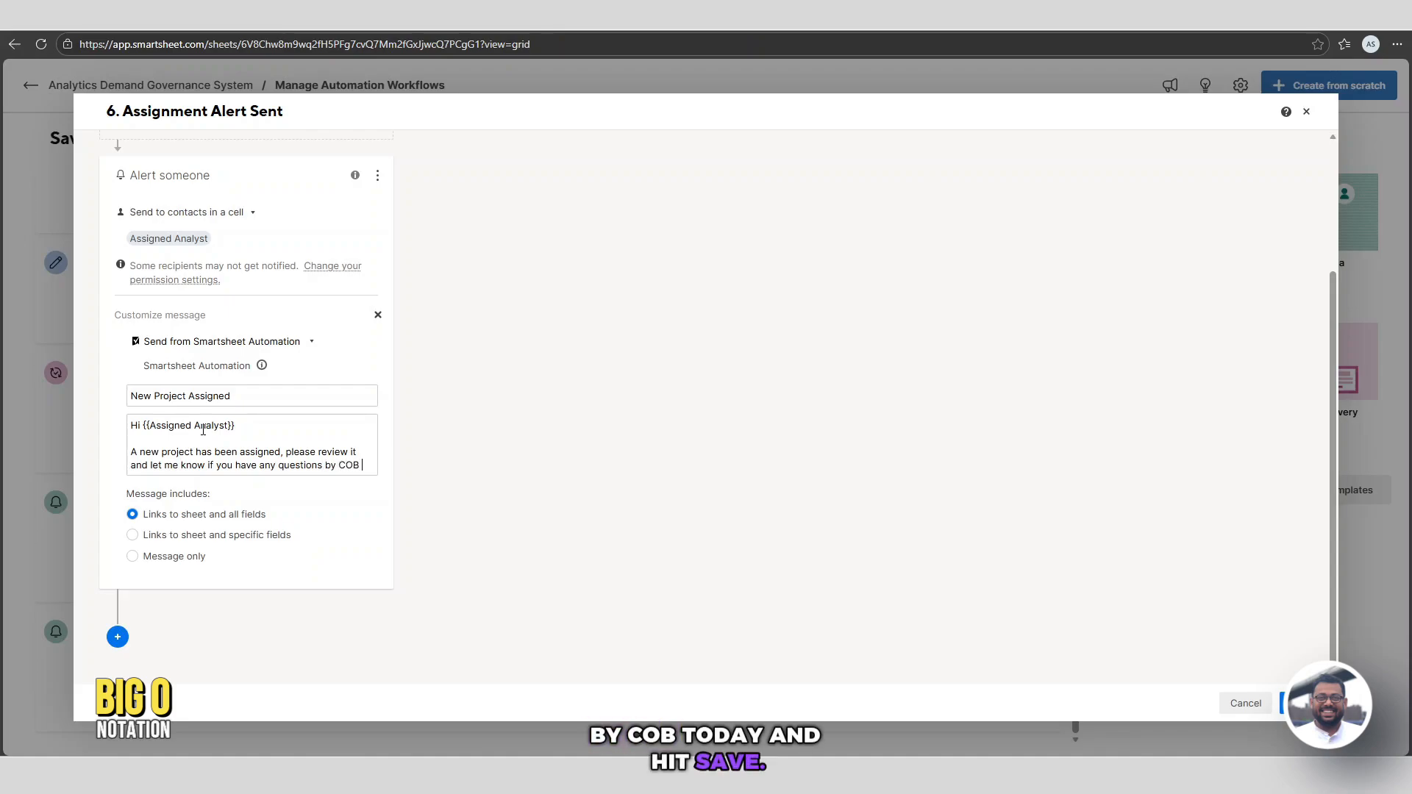
type("today")
scroll(203, 429, "up", 1)
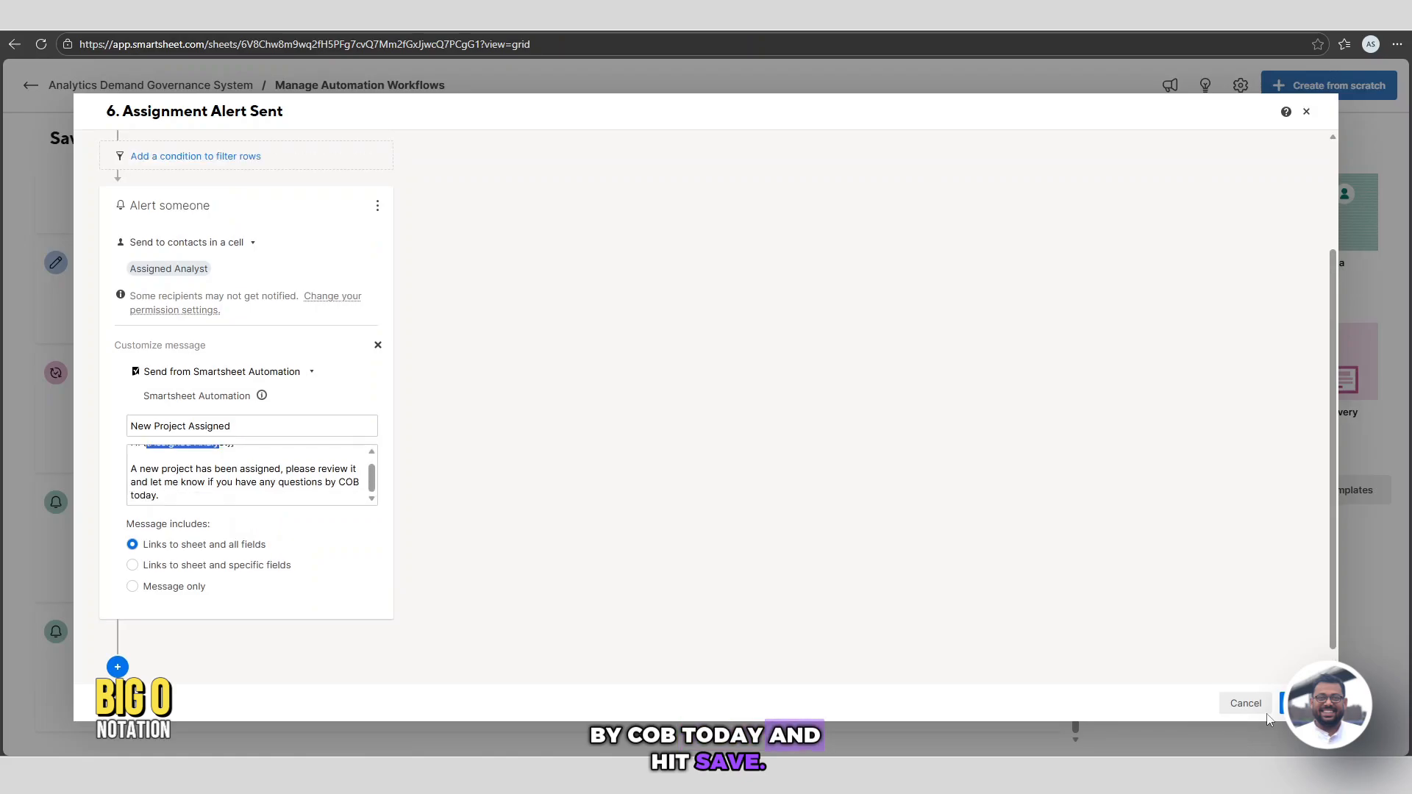
type(".")
left_click(1306, 704)
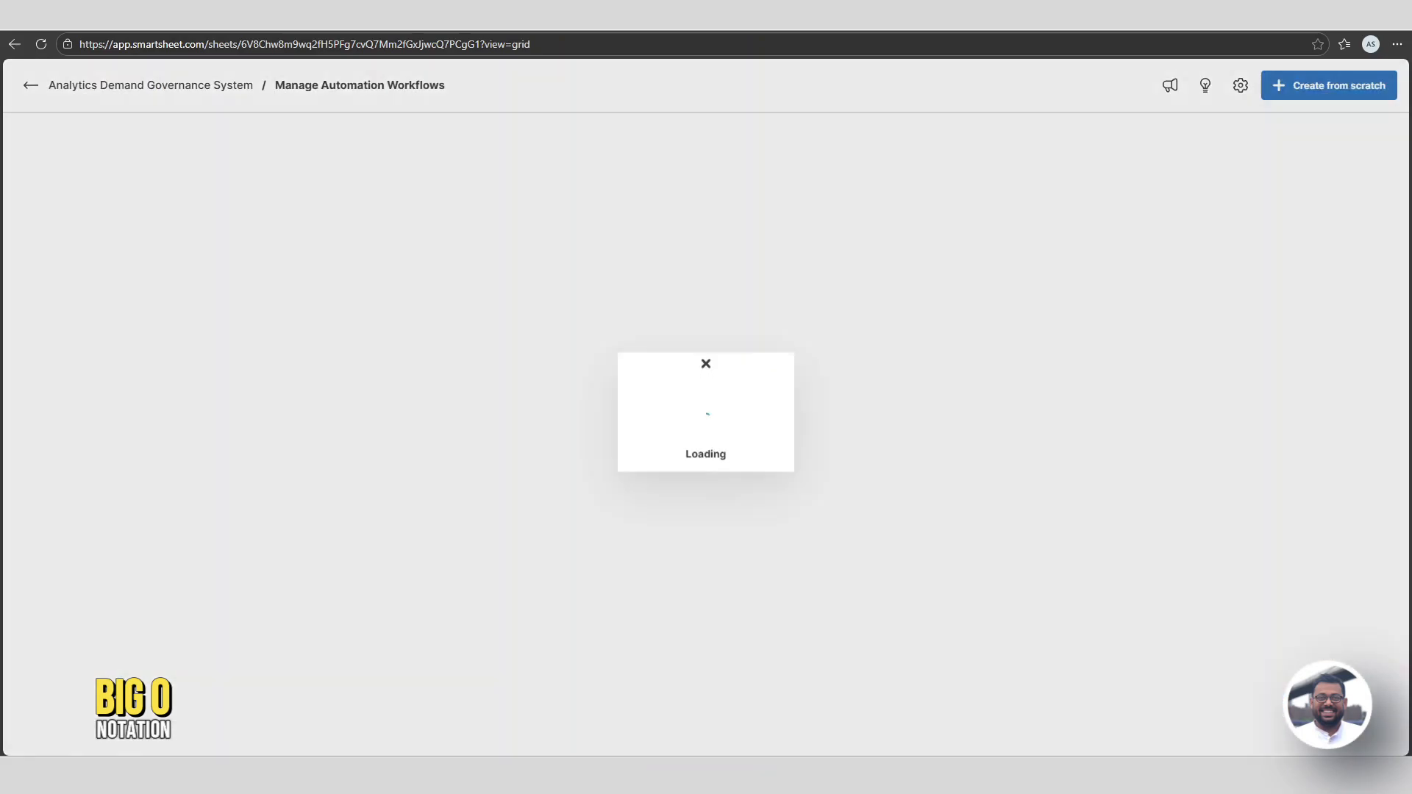
Reopen the sheet's automation workflows and review the saved workflows from "3. Assign Analyst" through "6. Assignment Alert Sent".
scroll(430, 542, "down", 3)
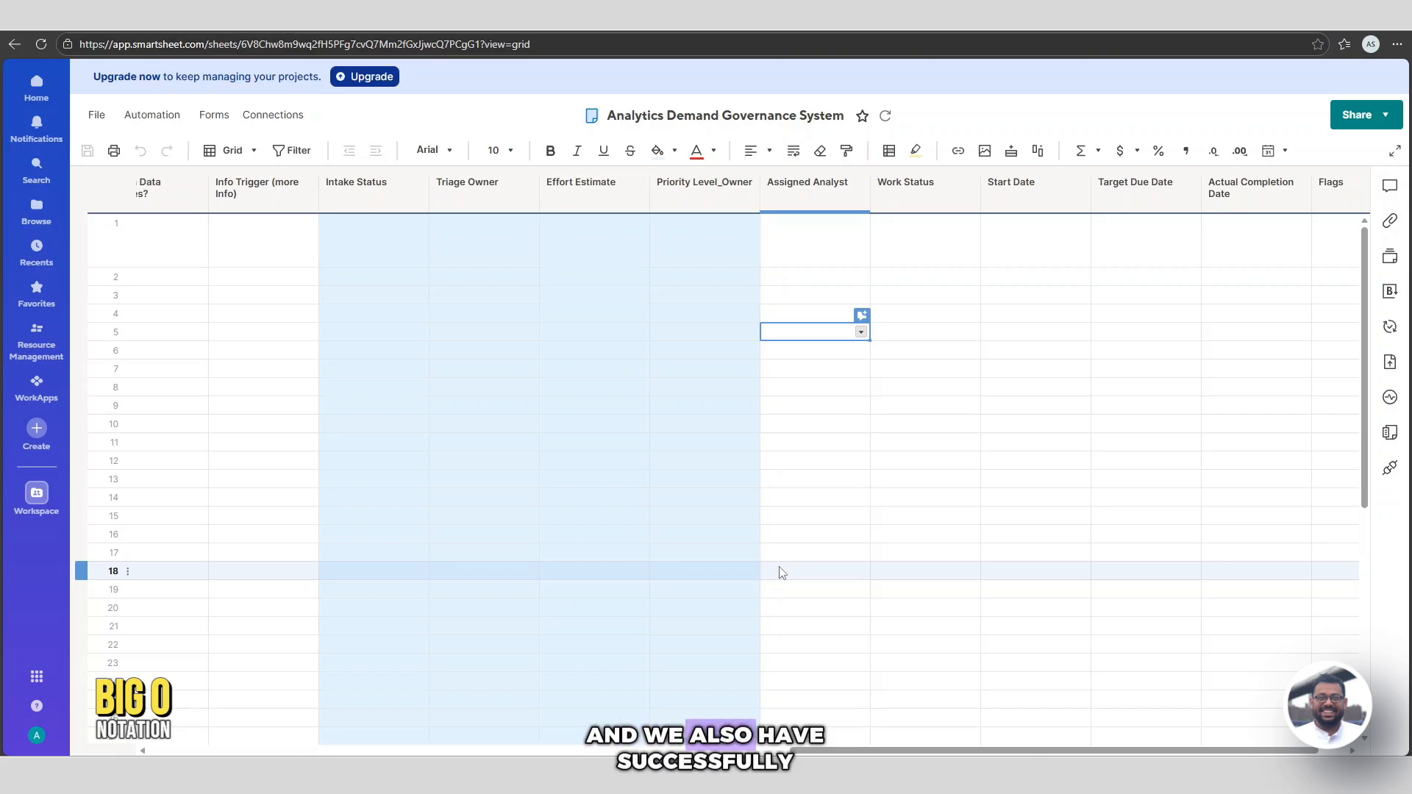
left_click(150, 116)
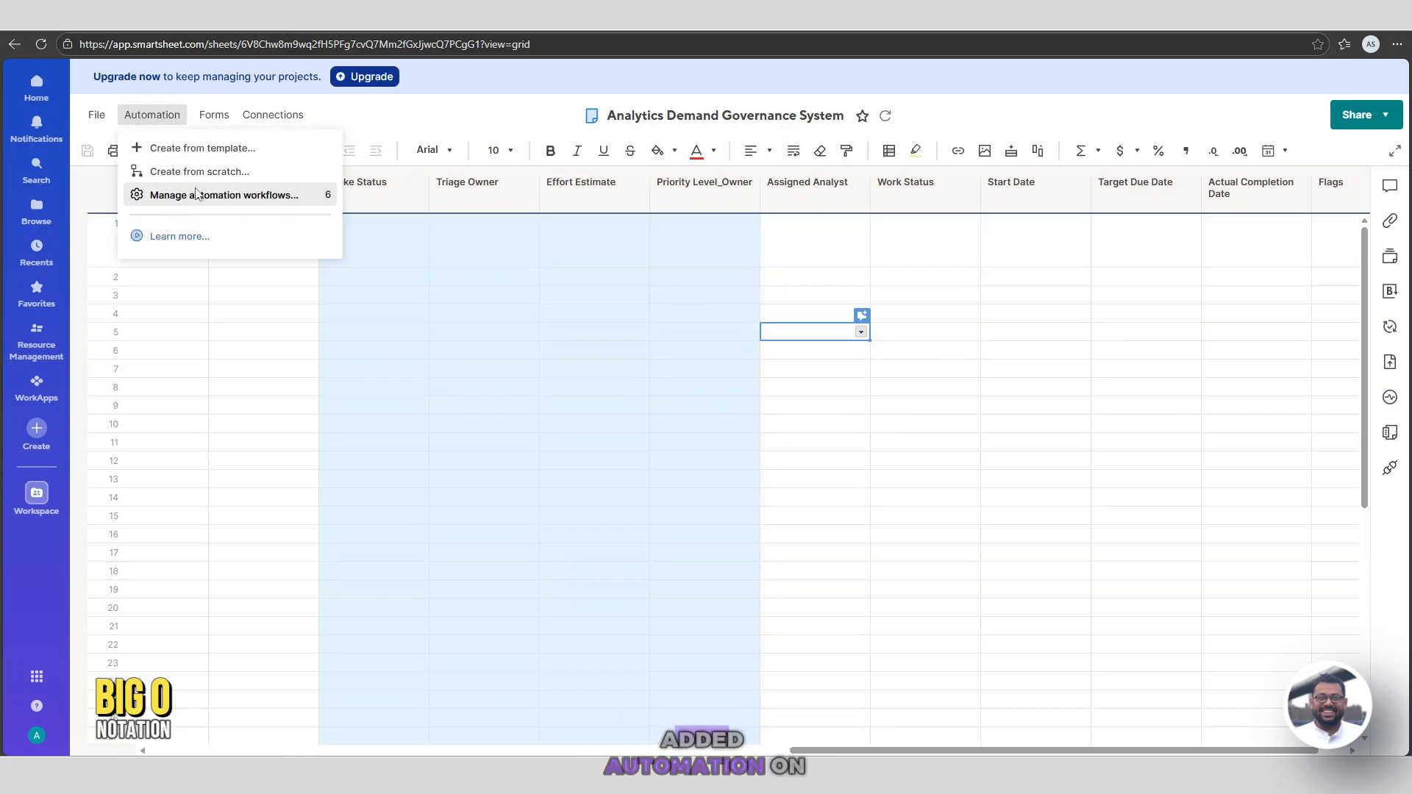
left_click(197, 193)
scroll(345, 478, "down", 3)
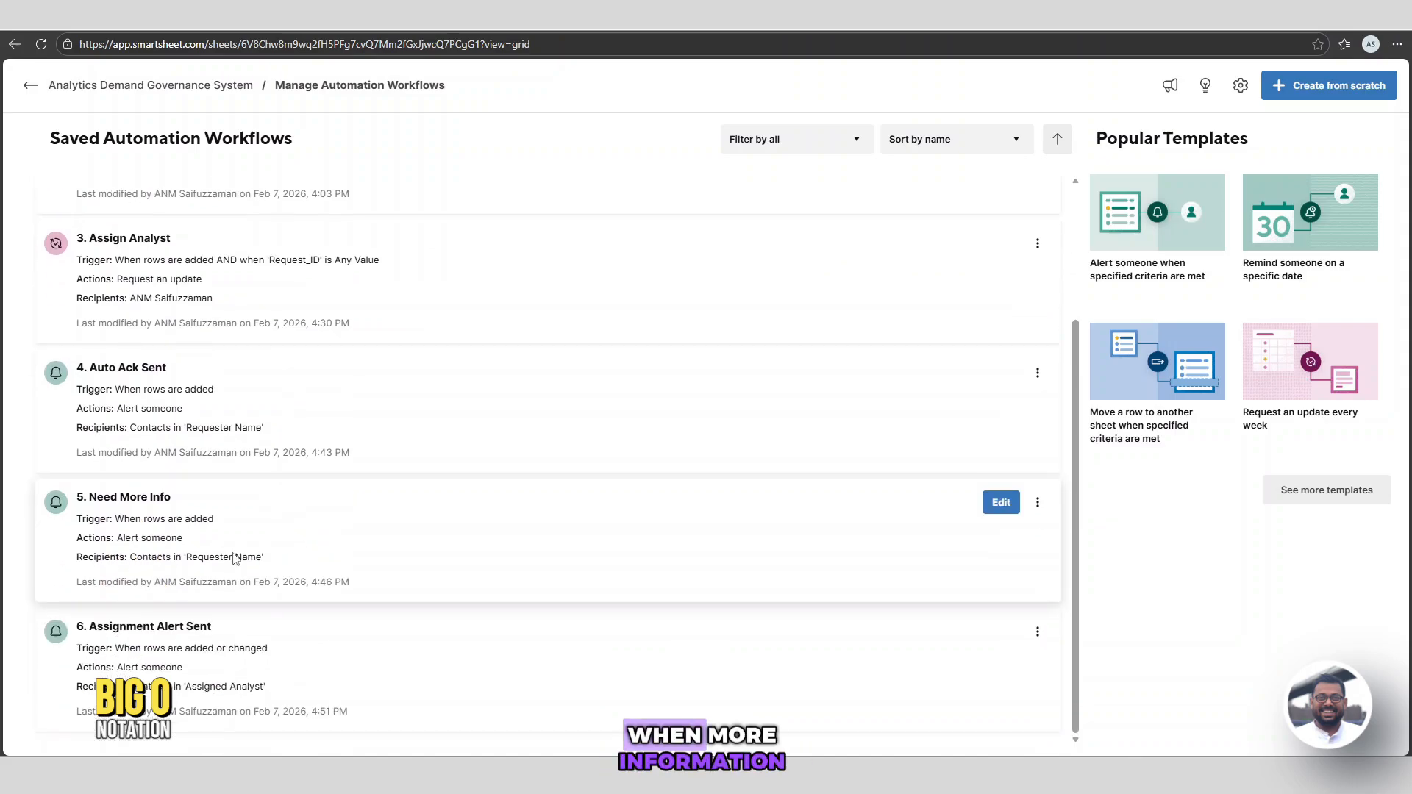